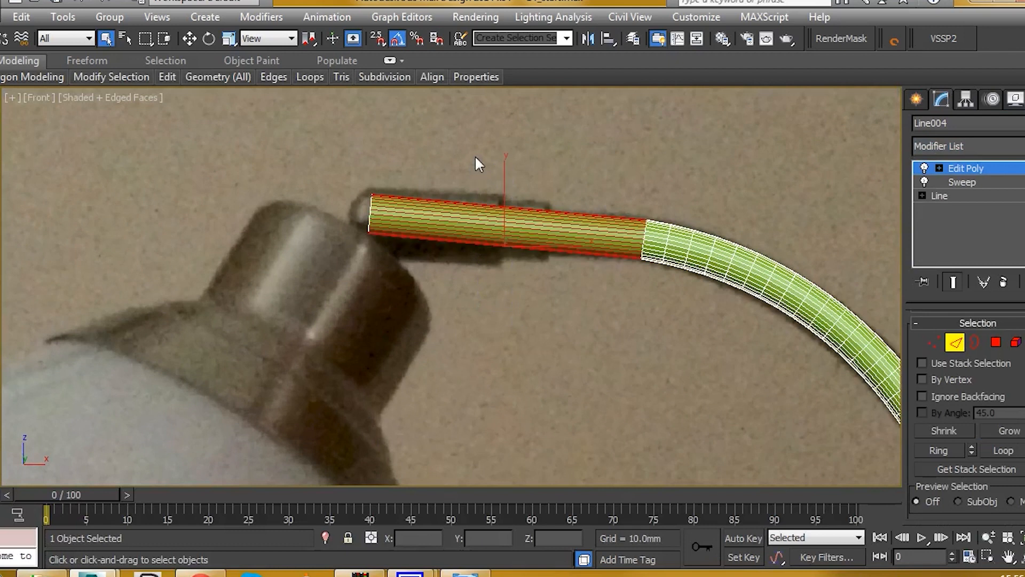
Connect the lengthwise edges of the tube's straight end section with 1 segment at slide -5, matching the reference fitting's main step.
{"action": "scroll", "coordinate": [1021, 400], "scroll_direction": "down", "scroll_amount": 5}
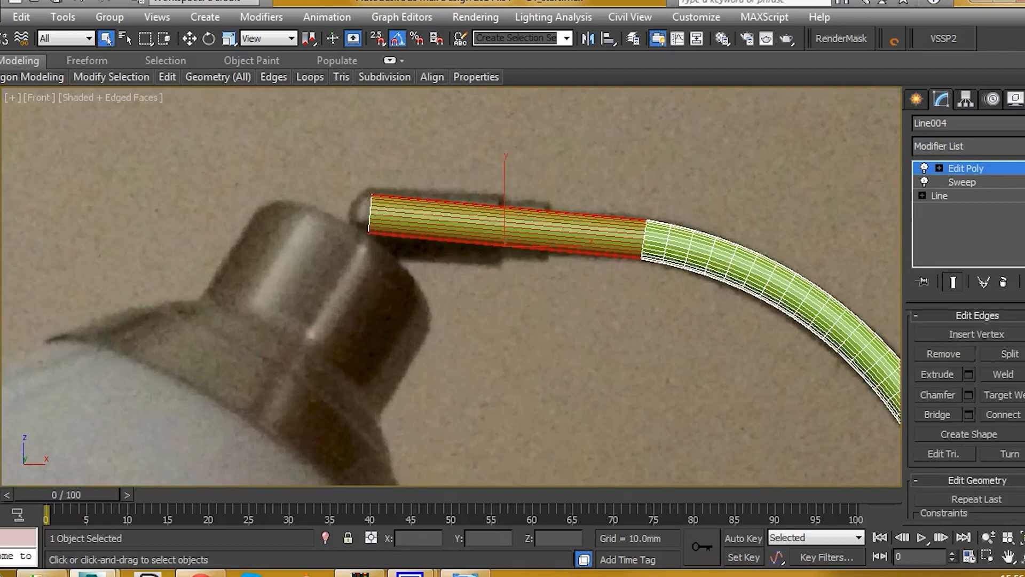
{"action": "left_click", "coordinate": [1024, 414]}
{"action": "left_click_drag", "start_coordinate": [296, 257], "coordinate": [303, 283]}
{"action": "scroll", "coordinate": [501, 200], "scroll_direction": "up", "scroll_amount": 3}
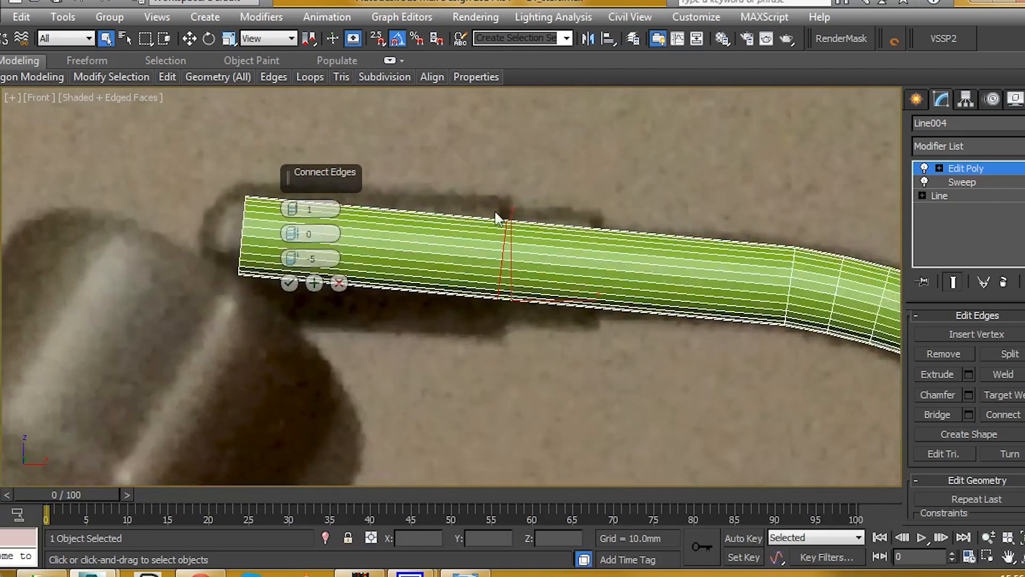
{"action": "left_click", "coordinate": [289, 282]}
Add a second edge loop between the new loop and the bend, slid to the reference fitting's smaller step.
{"action": "middle_click_drag", "start_coordinate": [537, 218], "coordinate": [514, 214]}
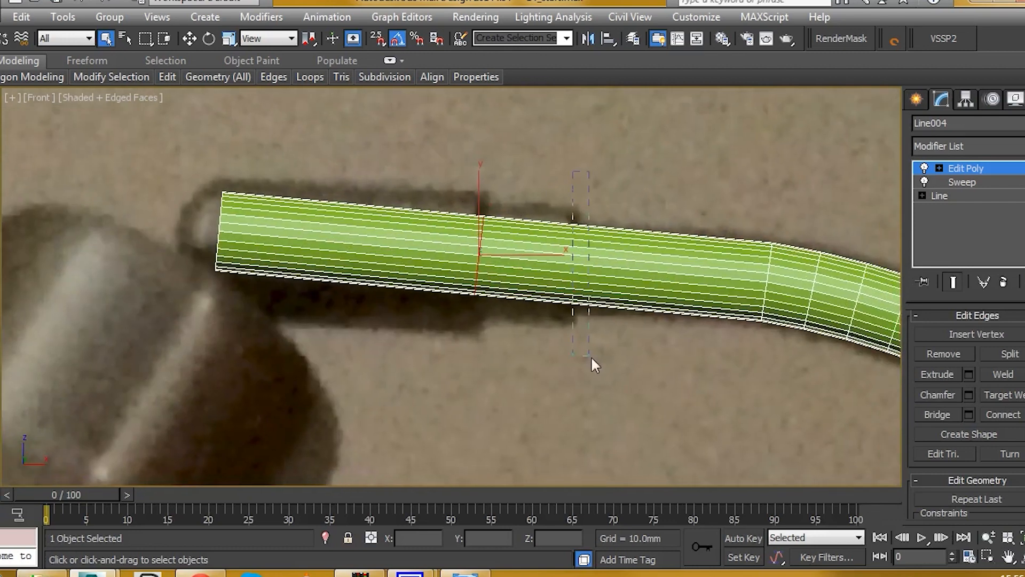
{"action": "left_click_drag", "start_coordinate": [591, 356], "coordinate": [590, 356]}
{"action": "middle_click_drag", "start_coordinate": [637, 300], "coordinate": [507, 268]}
{"action": "left_click", "coordinate": [1024, 414]}
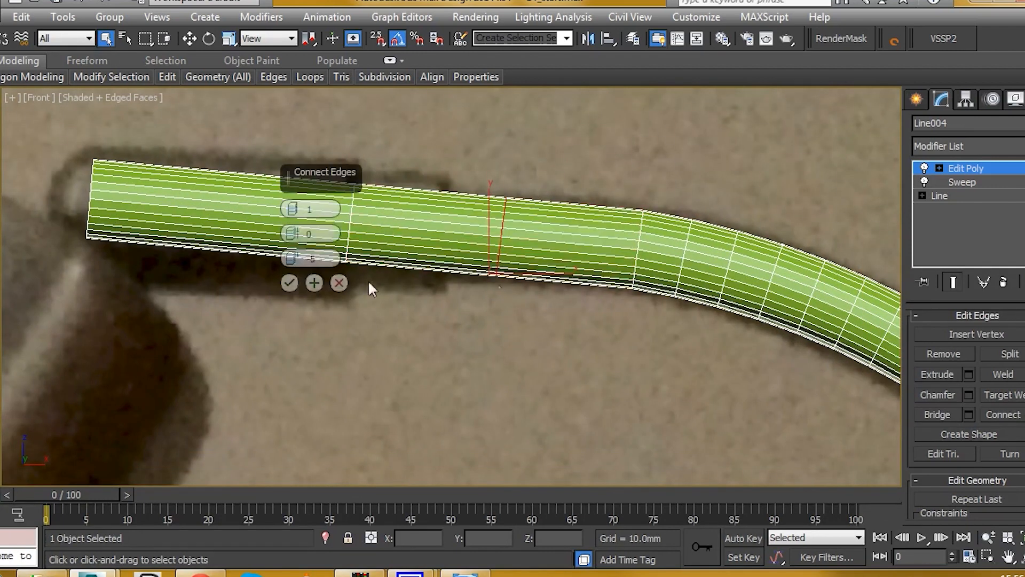
{"action": "mouse_move", "coordinate": [293, 262]}
{"action": "left_mouse_down"}
{"action": "mouse_move", "coordinate": [307, 295]}
{"action": "mouse_move", "coordinate": [326, 133]}
{"action": "mouse_move", "coordinate": [297, 274]}
{"action": "left_mouse_up"}
{"action": "left_click", "coordinate": [290, 282]}
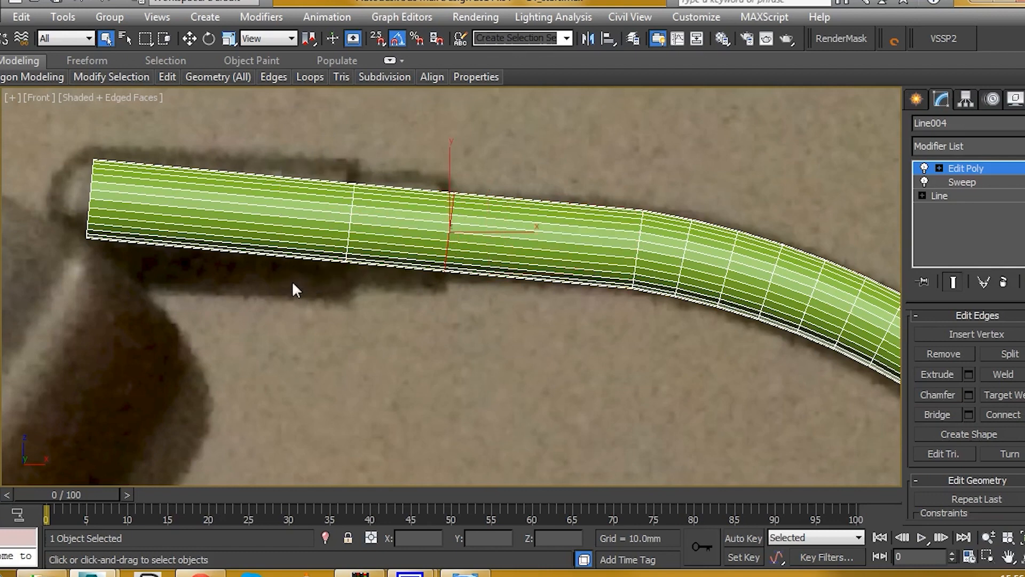
Delete the cap polygon at the free end of the tube's straight section.
{"action": "scroll", "coordinate": [331, 273], "scroll_direction": "down", "scroll_amount": 5}
{"action": "middle_click_drag", "start_coordinate": [454, 250], "coordinate": [476, 265], "text": "alt"}
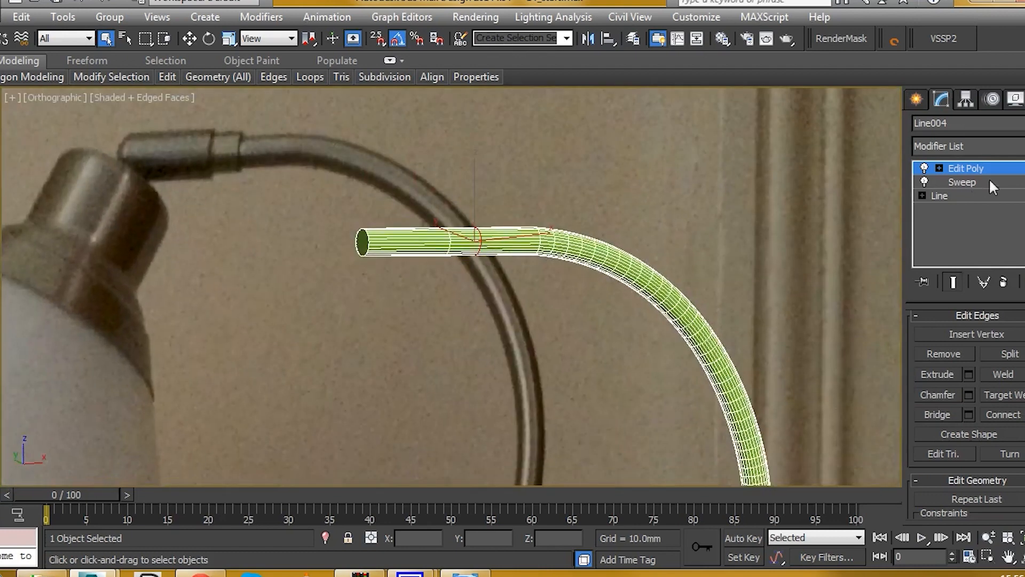
{"action": "left_click", "coordinate": [939, 168]}
{"action": "left_click", "coordinate": [969, 222]}
{"action": "scroll", "coordinate": [347, 251], "scroll_direction": "up", "scroll_amount": 3}
{"action": "scroll", "coordinate": [347, 251], "scroll_direction": "up", "scroll_amount": 5}
{"action": "left_click", "coordinate": [436, 226]}
{"action": "key", "text": "Delete"}
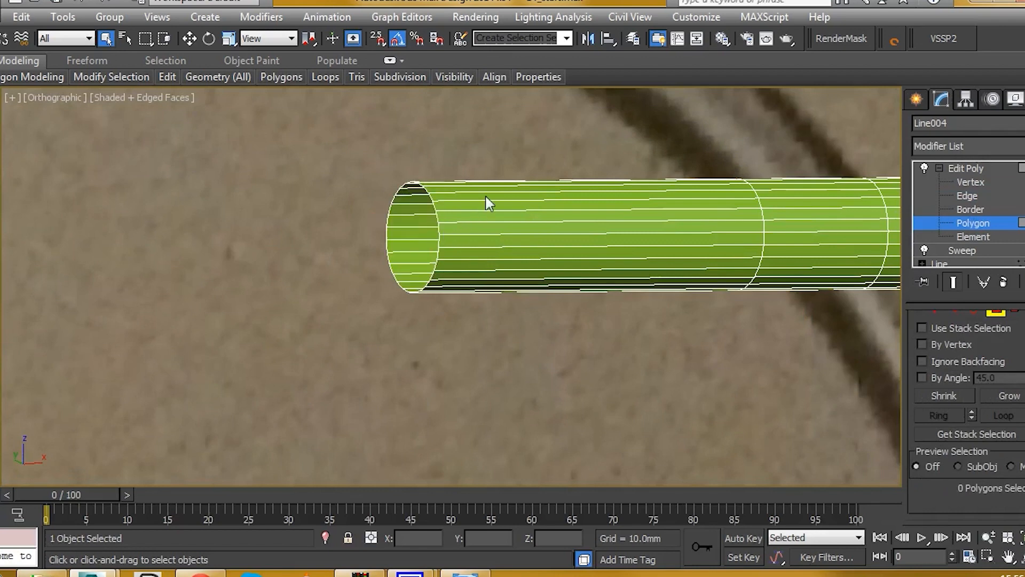
Delete the cap polygon at the tube's lower end inside the base collar, leaving the long side polygons out of the selection.
{"action": "scroll", "coordinate": [492, 209], "scroll_direction": "down", "scroll_amount": 8}
{"action": "scroll", "coordinate": [512, 336], "scroll_direction": "up", "scroll_amount": 4}
{"action": "scroll", "coordinate": [528, 347], "scroll_direction": "up", "scroll_amount": 4}
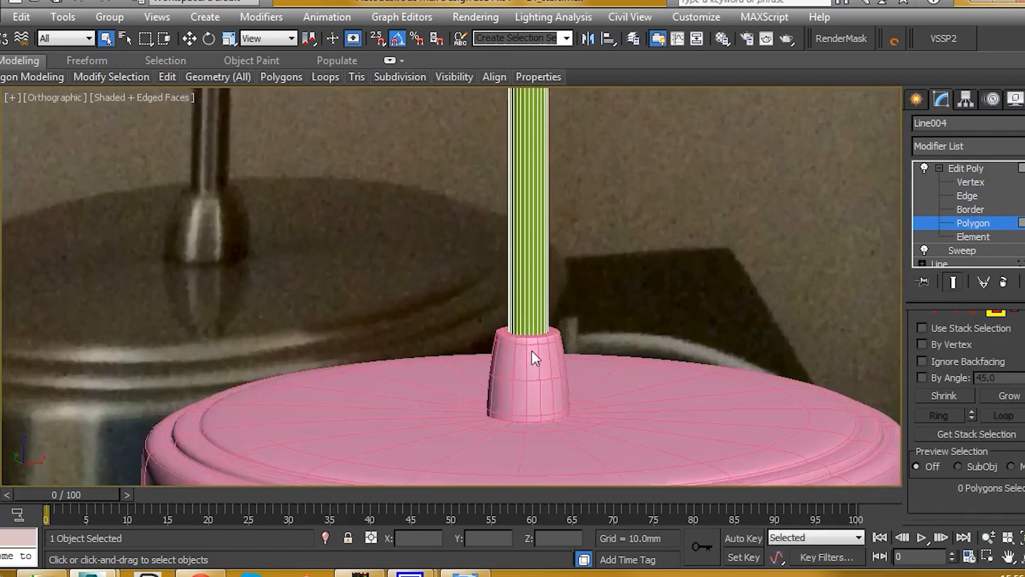
{"action": "key", "text": "F3"}
{"action": "left_click_drag", "start_coordinate": [506, 323], "coordinate": [588, 373]}
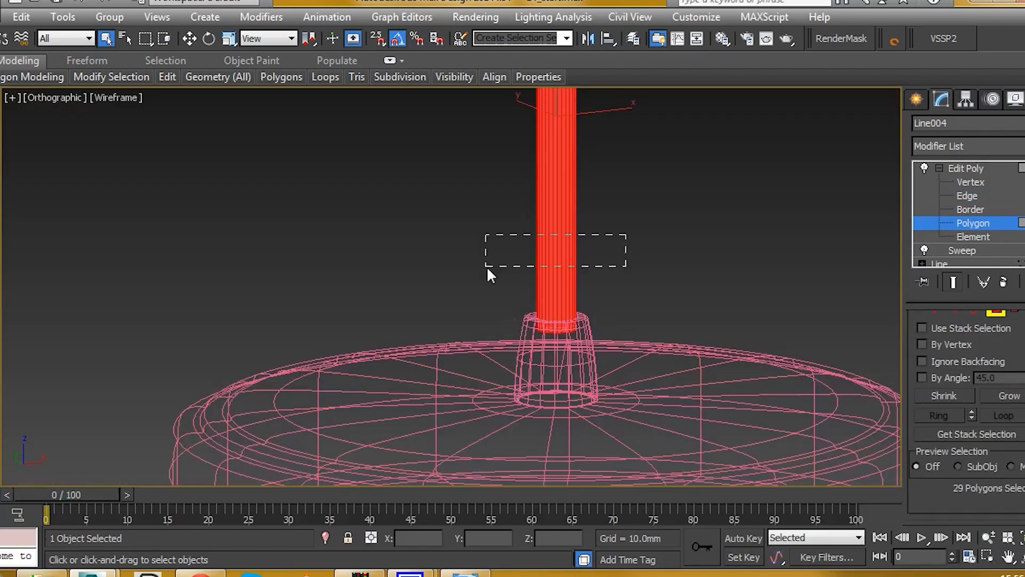
{"action": "left_click_drag", "start_coordinate": [487, 270], "coordinate": [489, 276], "text": "alt"}
{"action": "key", "text": "Delete"}
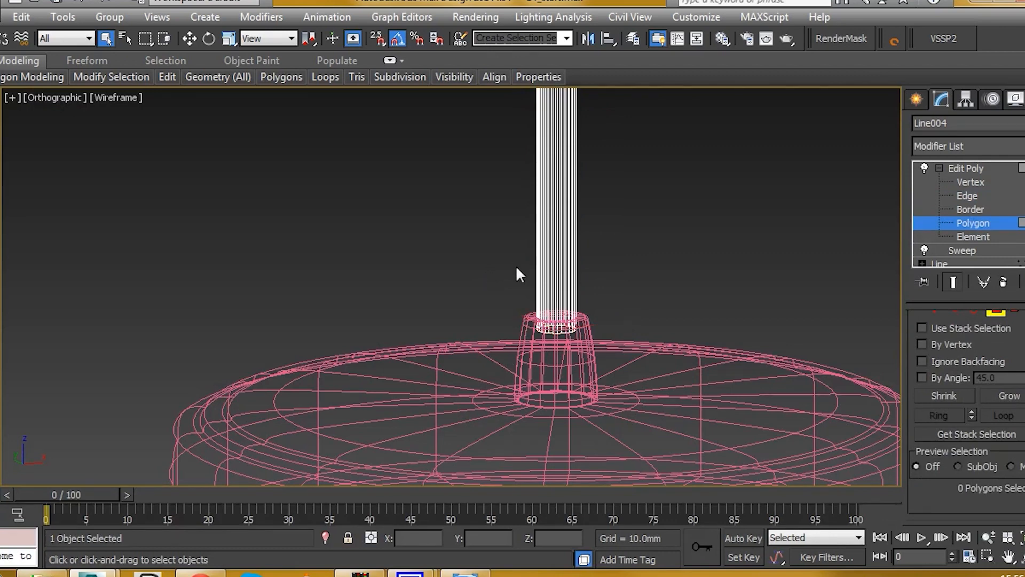
Extrude the polygons of the tube's two end segments outward by 0.974 mm along their local normals.
{"action": "scroll", "coordinate": [516, 267], "scroll_direction": "down", "scroll_amount": 4}
{"action": "key", "text": "f"}
{"action": "scroll", "coordinate": [506, 267], "scroll_direction": "down", "scroll_amount": 3}
{"action": "scroll", "coordinate": [413, 175], "scroll_direction": "up", "scroll_amount": 4}
{"action": "scroll", "coordinate": [529, 268], "scroll_direction": "up", "scroll_amount": 2}
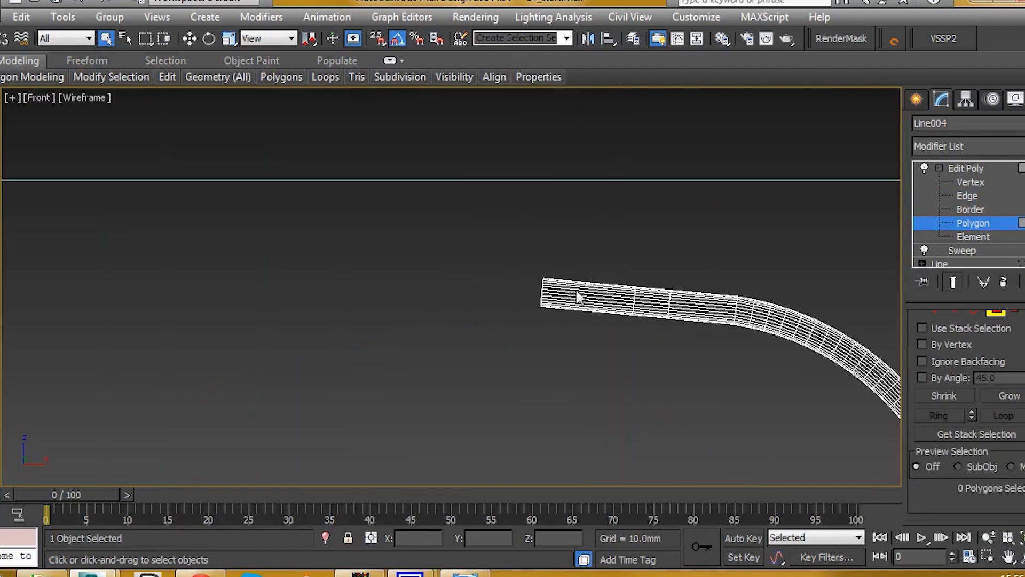
{"action": "key", "text": "F3"}
{"action": "scroll", "coordinate": [599, 298], "scroll_direction": "up", "scroll_amount": 3}
{"action": "middle_click_drag", "start_coordinate": [601, 300], "coordinate": [522, 247]}
{"action": "left_click", "coordinate": [953, 281]}
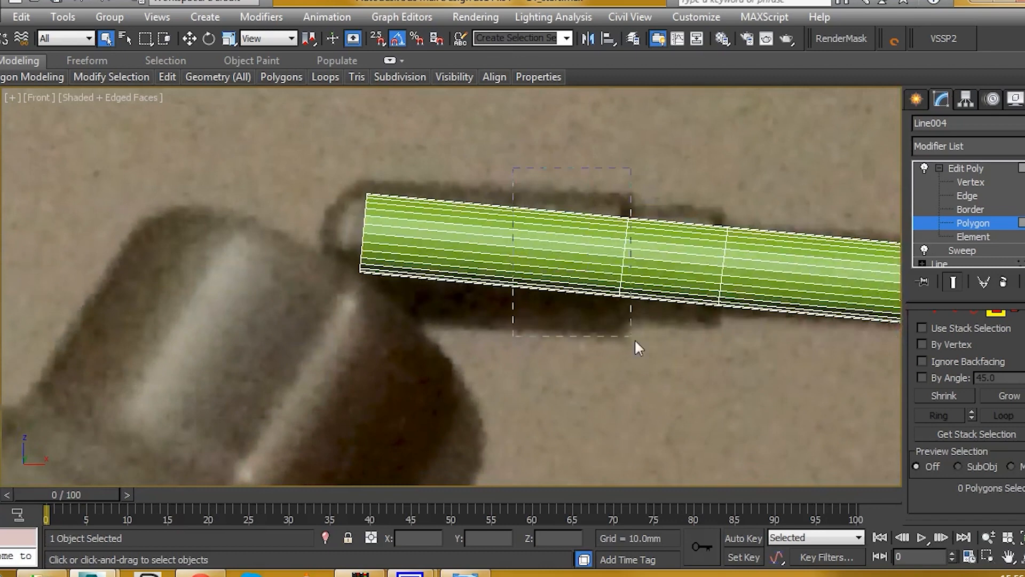
{"action": "left_click_drag", "start_coordinate": [635, 339], "coordinate": [635, 339]}
{"action": "scroll", "coordinate": [942, 376], "scroll_direction": "down", "scroll_amount": 10}
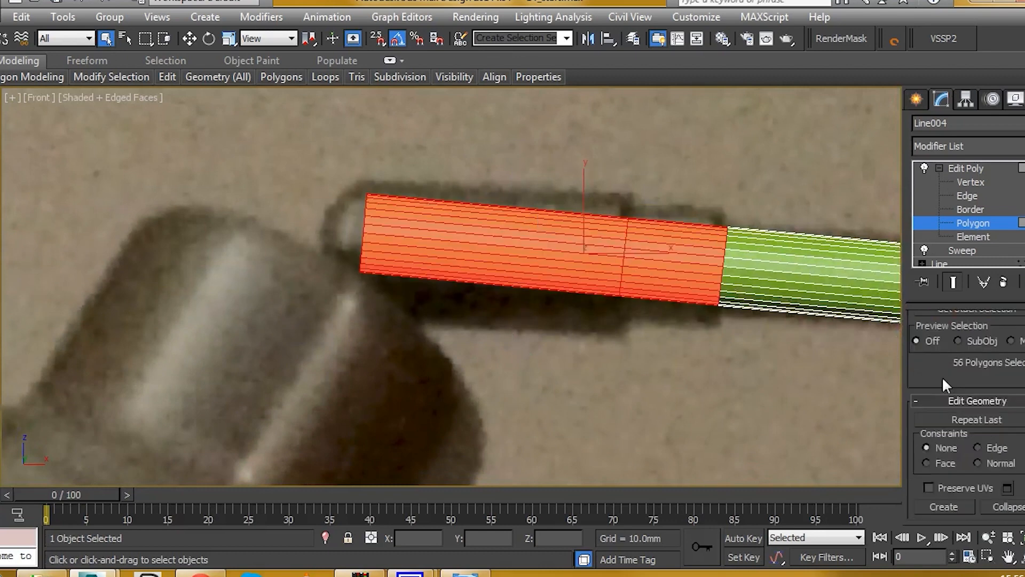
{"action": "scroll", "coordinate": [952, 417], "scroll_direction": "down", "scroll_amount": 8}
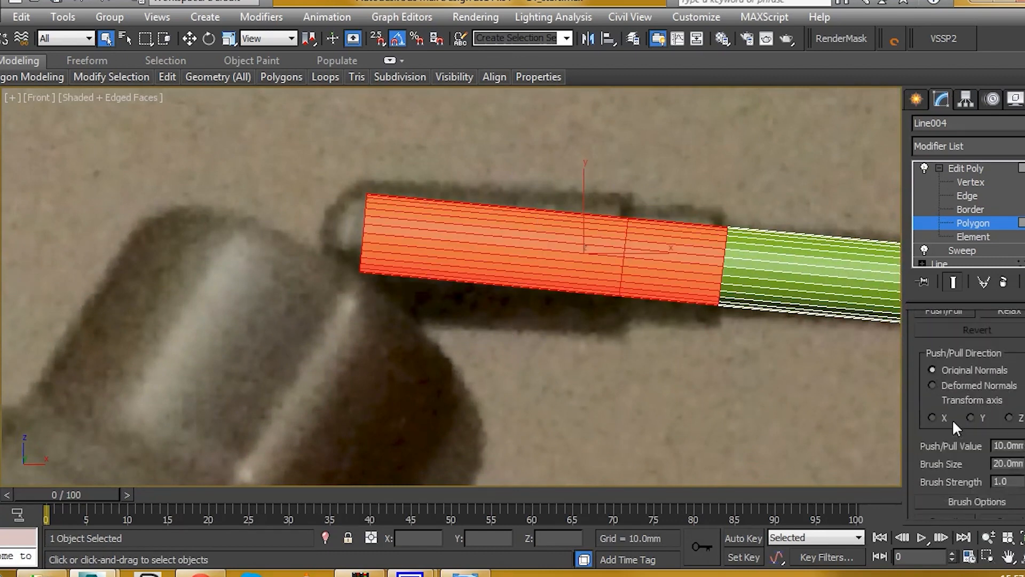
{"action": "left_click", "coordinate": [968, 436]}
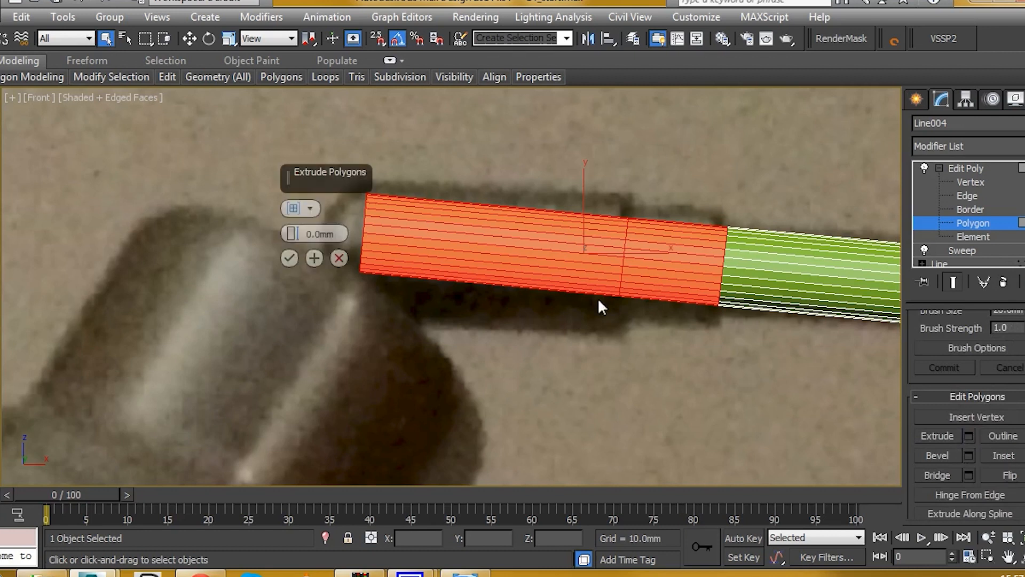
{"action": "left_click", "coordinate": [311, 213]}
{"action": "left_click", "coordinate": [337, 239]}
{"action": "left_click_drag", "start_coordinate": [300, 239], "coordinate": [306, 227]}
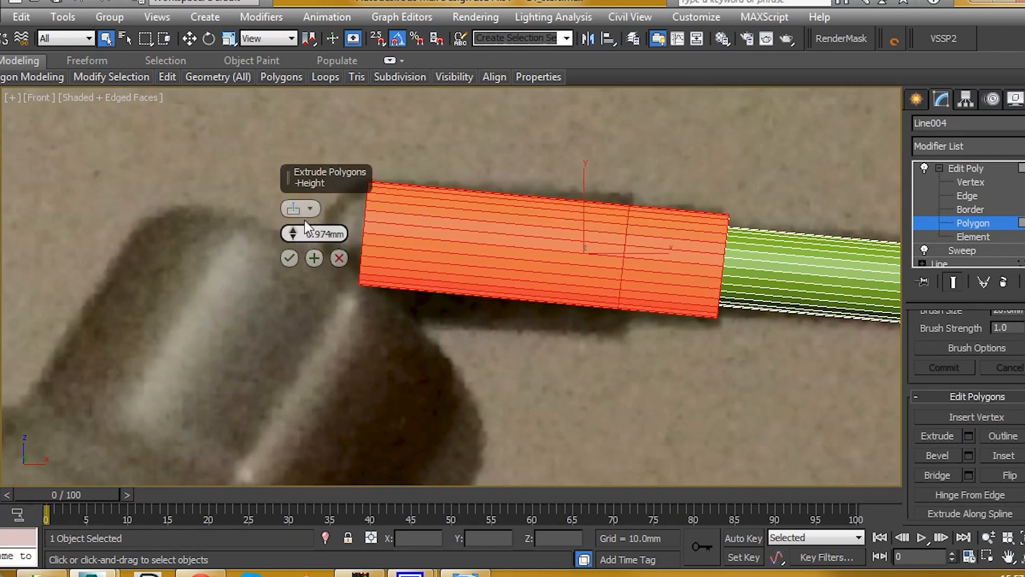
{"action": "left_click", "coordinate": [289, 258]}
Extrude only the outermost end segment's polygons by a further 0.974 mm.
{"action": "left_click_drag", "start_coordinate": [708, 205], "coordinate": [696, 192], "text": "alt"}
{"action": "left_click", "coordinate": [967, 435]}
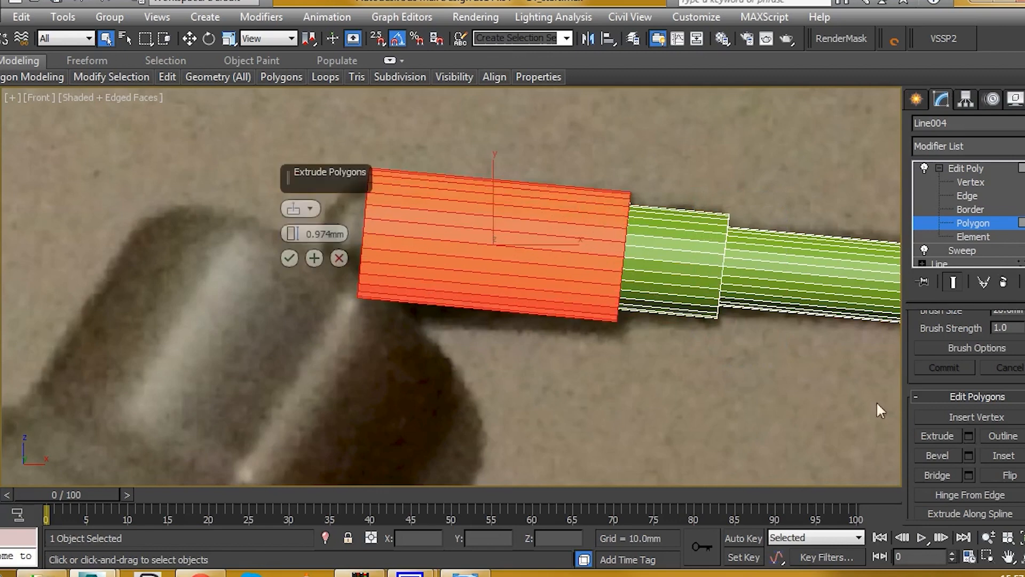
{"action": "left_click", "coordinate": [289, 258]}
Delete the inner ring of polygons on the fitting's open end face.
{"action": "middle_click_drag", "start_coordinate": [386, 229], "coordinate": [412, 219], "text": "alt"}
{"action": "scroll", "coordinate": [412, 219], "scroll_direction": "up", "scroll_amount": 3}
{"action": "left_click", "coordinate": [406, 196]}
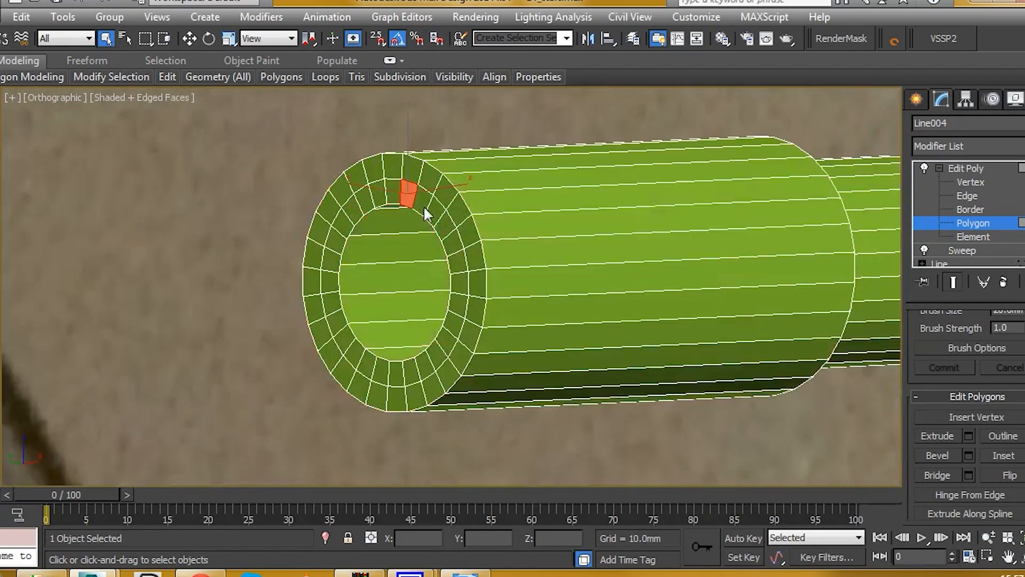
{"action": "left_click", "coordinate": [424, 206], "text": "shift"}
{"action": "key", "text": "Delete"}
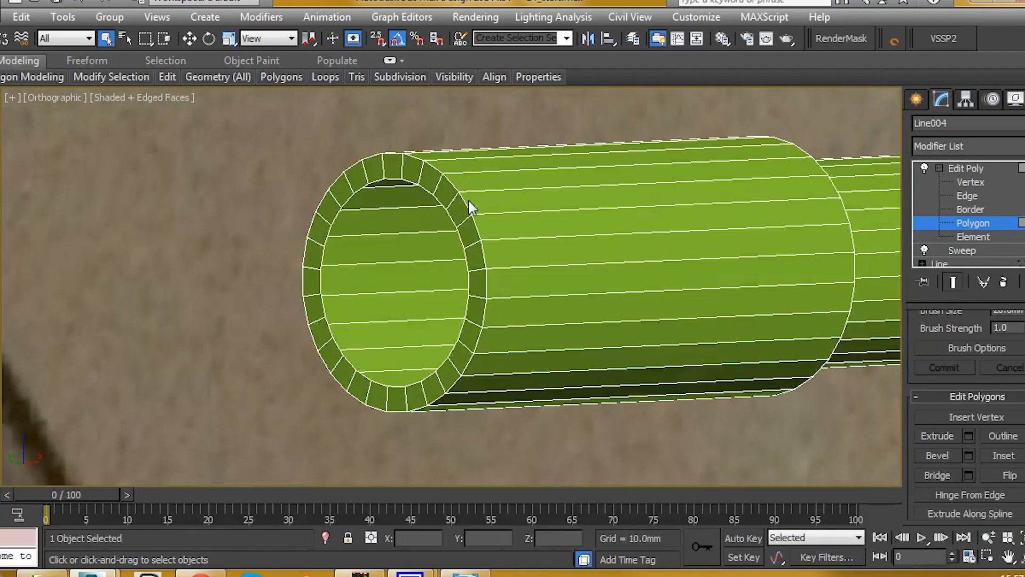
Move the end face's inner edge loop outward from the fitting and scale it to 55% to form a tapered tip.
{"action": "left_click", "coordinate": [406, 177]}
{"action": "scroll", "coordinate": [408, 186], "scroll_direction": "up", "scroll_amount": 3}
{"action": "key", "text": "2"}
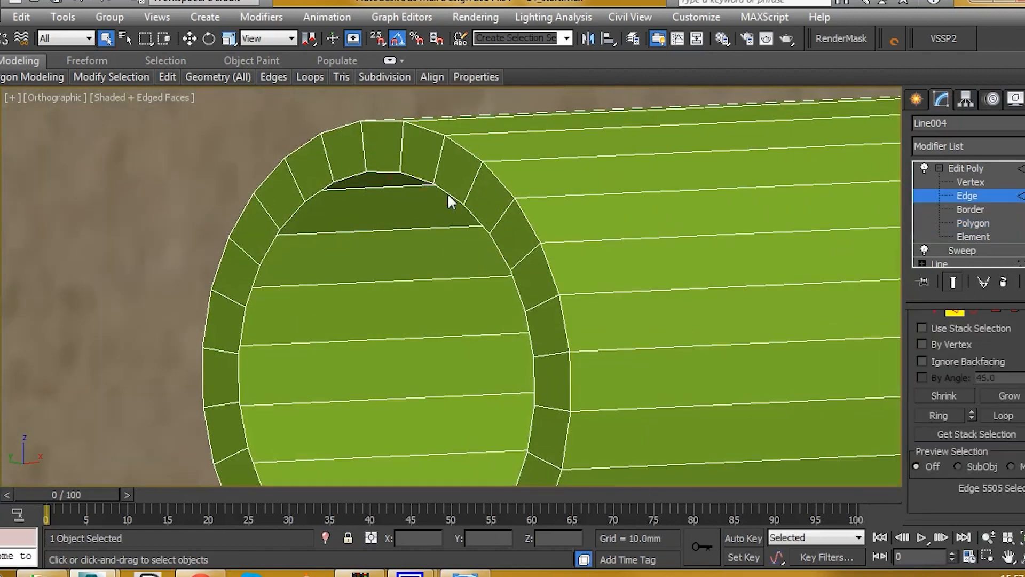
{"action": "left_click", "coordinate": [993, 415]}
{"action": "key", "text": "f"}
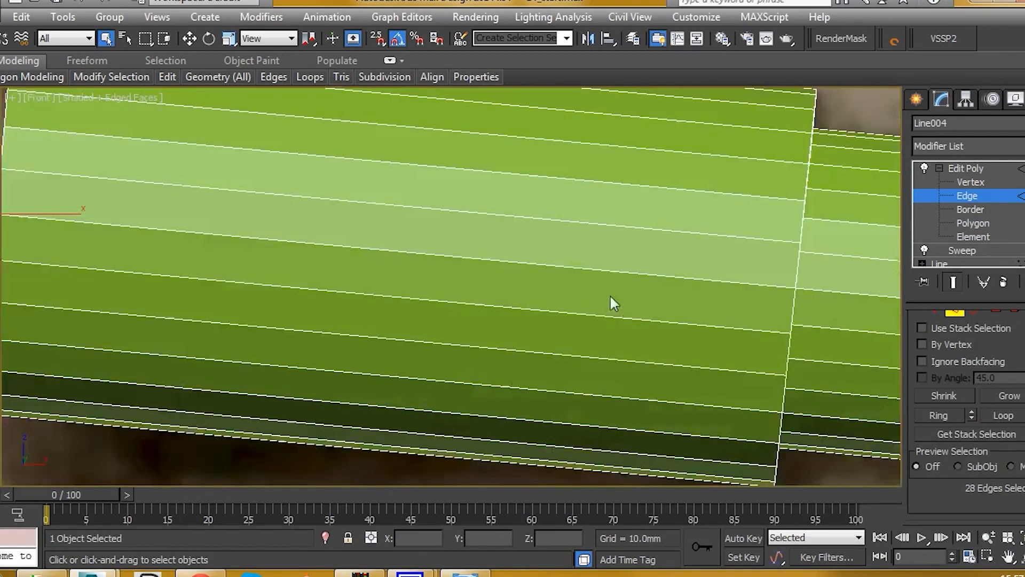
{"action": "scroll", "coordinate": [609, 294], "scroll_direction": "down", "scroll_amount": 4}
{"action": "scroll", "coordinate": [590, 287], "scroll_direction": "down", "scroll_amount": 2}
{"action": "key", "text": "w"}
{"action": "scroll", "coordinate": [494, 262], "scroll_direction": "up", "scroll_amount": 5}
{"action": "left_click_drag", "start_coordinate": [523, 291], "coordinate": [435, 345]}
{"action": "left_click", "coordinate": [229, 38]}
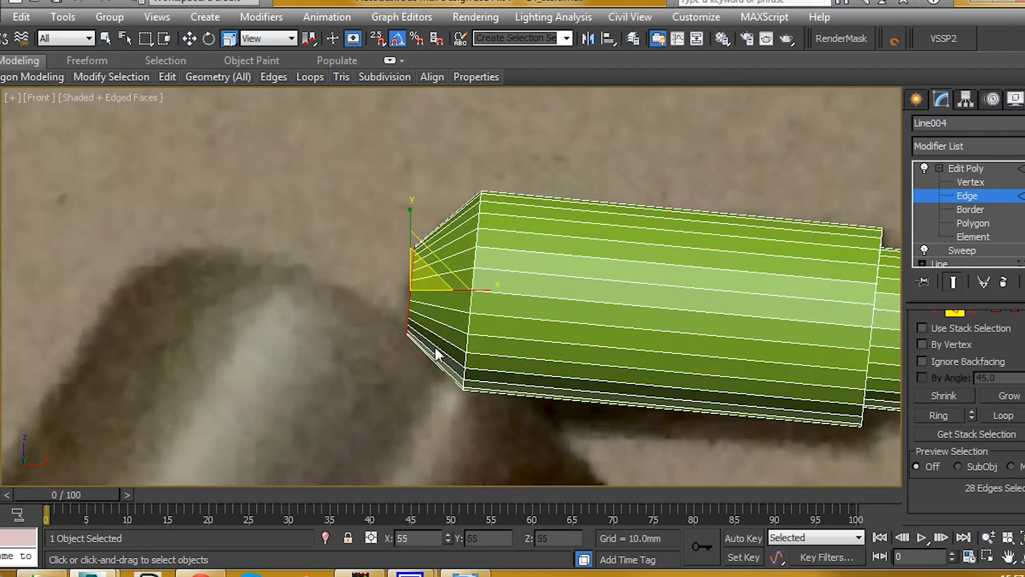
{"action": "scroll", "coordinate": [432, 315], "scroll_direction": "up", "scroll_amount": 4}
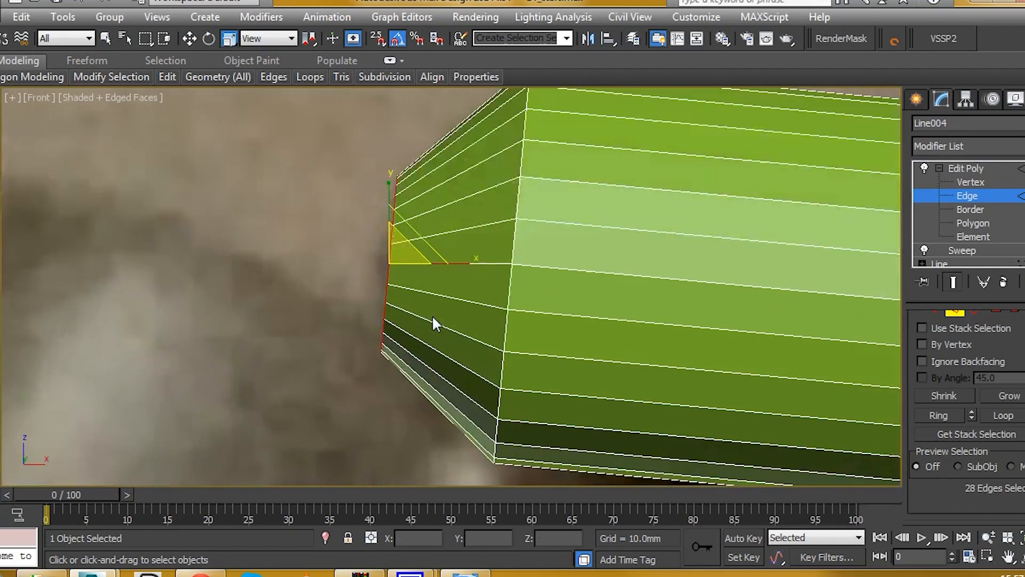
Extend the tip's open edge loop inward as a new ring of faces by scaling it to 64%.
{"action": "scroll", "coordinate": [431, 315], "scroll_direction": "down", "scroll_amount": 6}
{"action": "middle_click_drag", "start_coordinate": [421, 306], "coordinate": [474, 308], "text": "alt"}
{"action": "middle_click_drag", "start_coordinate": [437, 311], "coordinate": [477, 258]}
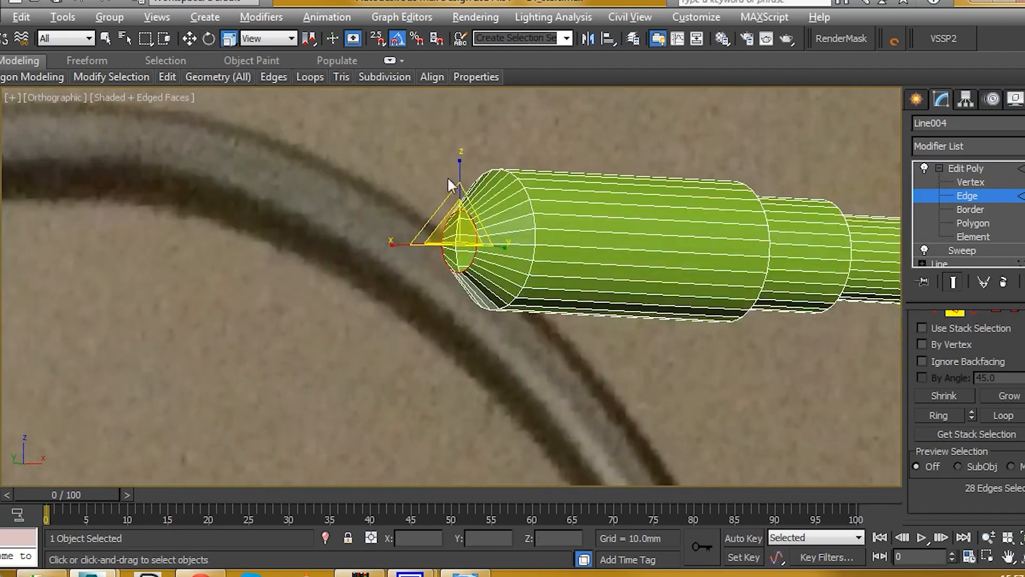
{"action": "scroll", "coordinate": [459, 240], "scroll_direction": "up", "scroll_amount": 5}
{"action": "left_click_drag", "start_coordinate": [437, 226], "coordinate": [447, 264]}
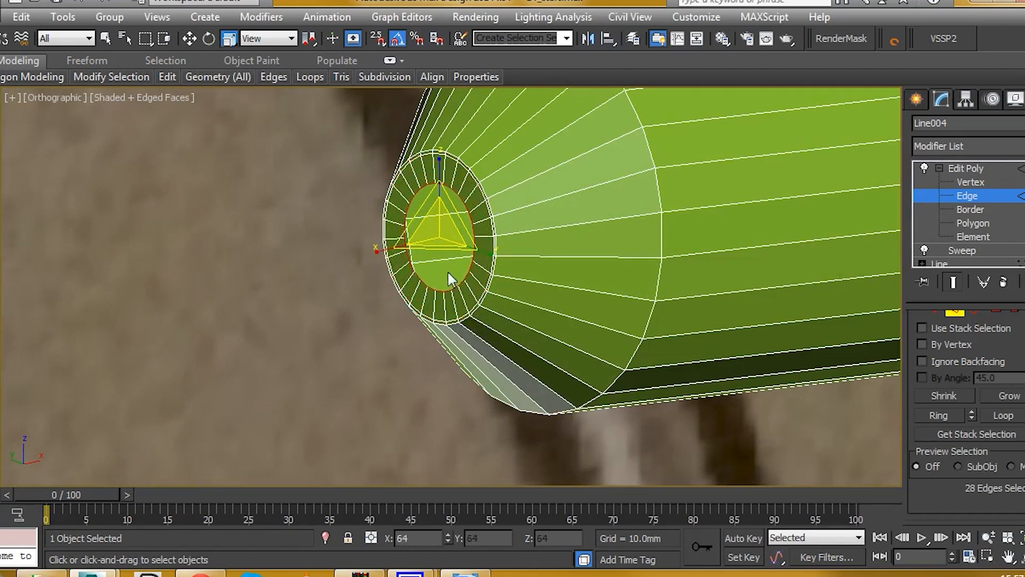
Move the tip's inner edge loop slightly into the tube and leave edge editing.
{"action": "key", "text": "w"}
{"action": "scroll", "coordinate": [447, 237], "scroll_direction": "up", "scroll_amount": 2}
{"action": "left_click_drag", "start_coordinate": [476, 226], "coordinate": [481, 220]}
{"action": "scroll", "coordinate": [480, 227], "scroll_direction": "down", "scroll_amount": 3}
{"action": "middle_click_drag", "start_coordinate": [478, 227], "coordinate": [569, 232], "text": "alt"}
{"action": "scroll", "coordinate": [540, 229], "scroll_direction": "down", "scroll_amount": 2}
{"action": "scroll", "coordinate": [543, 231], "scroll_direction": "up", "scroll_amount": 4}
{"action": "left_click", "coordinate": [947, 201]}
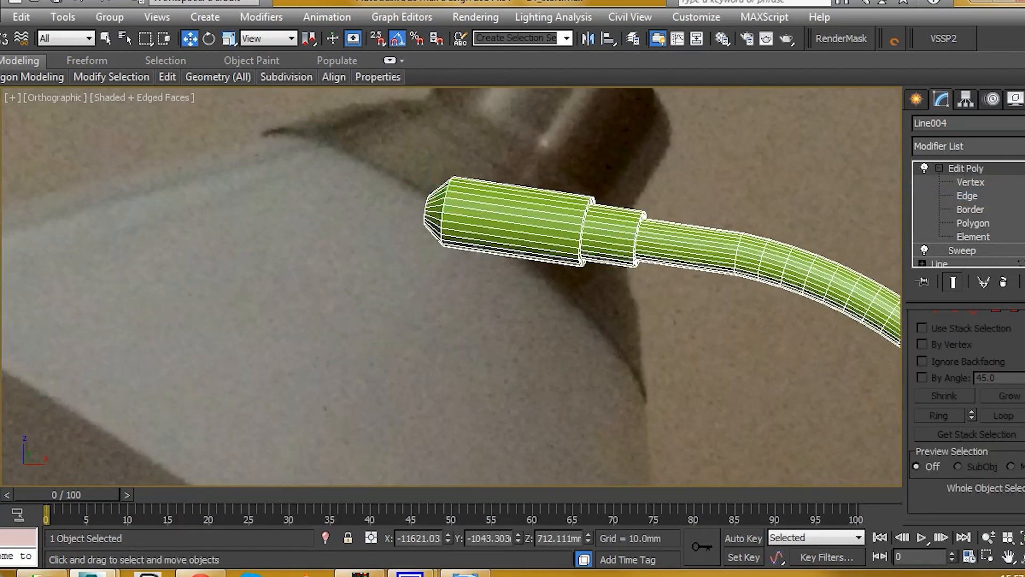
Apply a TurboSmooth modifier to the tube and inspect the smoothed fitting up close.
{"action": "left_click", "coordinate": [968, 146]}
{"action": "scroll", "coordinate": [966, 363], "scroll_direction": "down", "scroll_amount": 10}
{"action": "scroll", "coordinate": [985, 356], "scroll_direction": "down", "scroll_amount": 10}
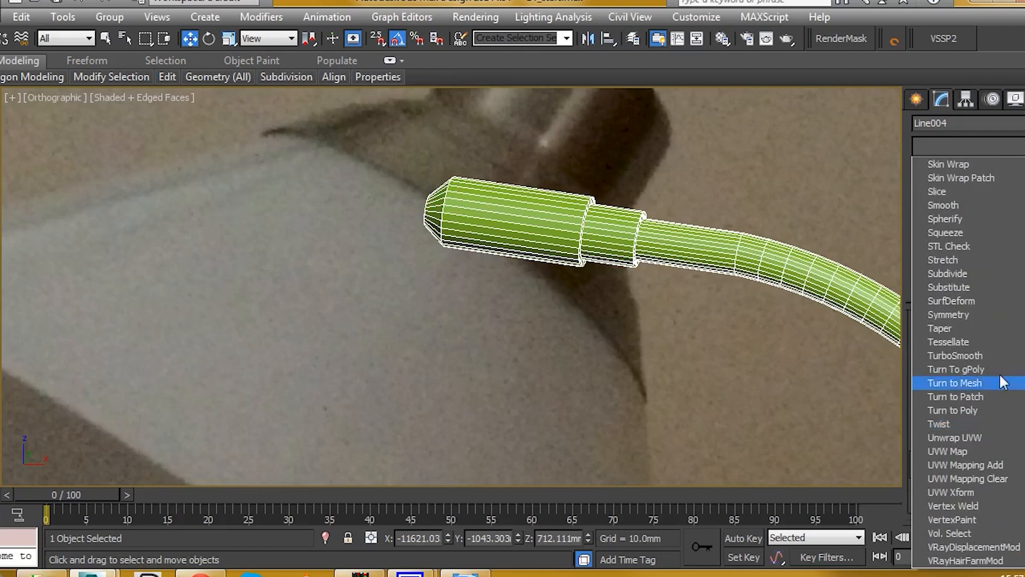
{"action": "left_click", "coordinate": [988, 354]}
{"action": "middle_click_drag", "start_coordinate": [605, 224], "coordinate": [608, 229], "text": "alt"}
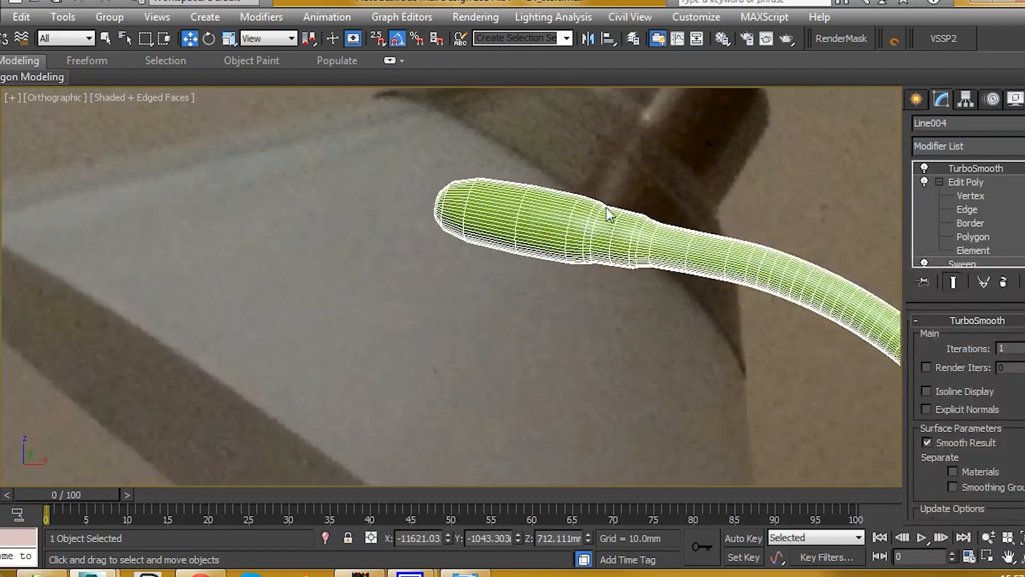
{"action": "scroll", "coordinate": [607, 207], "scroll_direction": "up", "scroll_amount": 5}
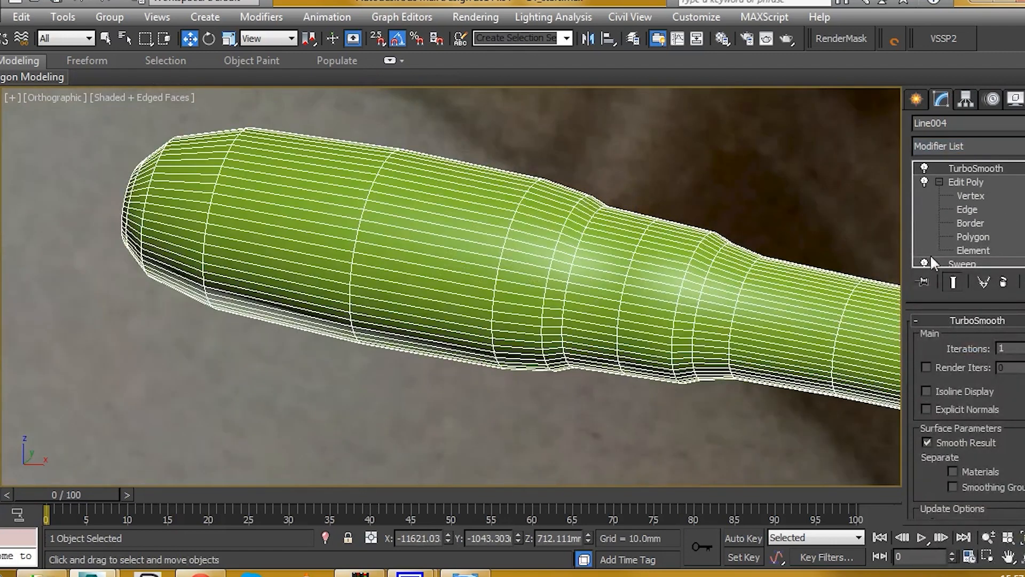
Connect the radial edges of both step faces on the fitting with 2 segments, pinch 97 and slide 0, and preview the smoothed result.
{"action": "left_click", "coordinate": [967, 210]}
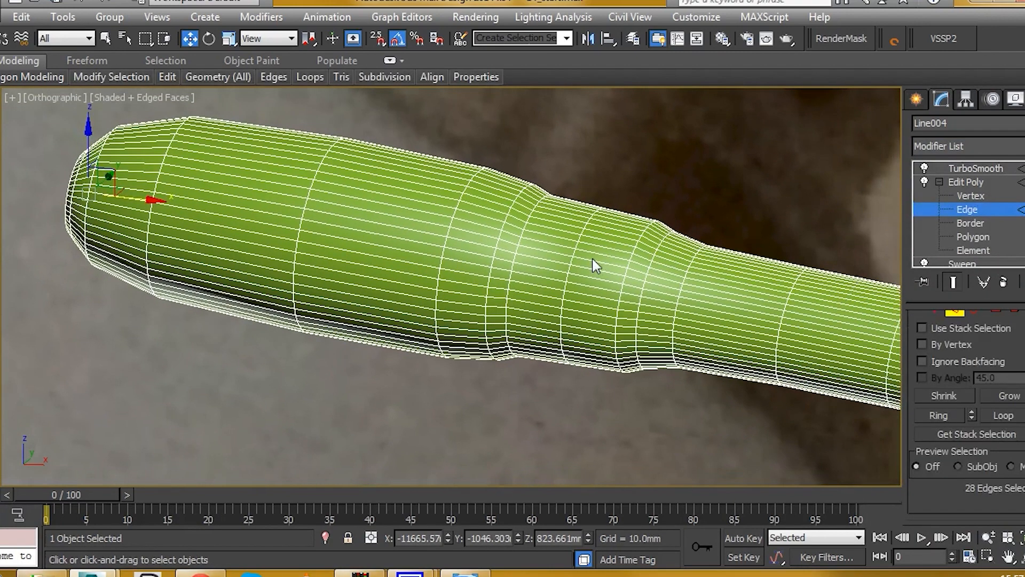
{"action": "key", "text": "f"}
{"action": "scroll", "coordinate": [390, 135], "scroll_direction": "up", "scroll_amount": 6}
{"action": "scroll", "coordinate": [453, 110], "scroll_direction": "down", "scroll_amount": 2}
{"action": "middle_click_drag", "start_coordinate": [453, 110], "coordinate": [408, 243]}
{"action": "scroll", "coordinate": [408, 242], "scroll_direction": "up", "scroll_amount": 6}
{"action": "scroll", "coordinate": [411, 249], "scroll_direction": "up", "scroll_amount": 3}
{"action": "left_click", "coordinate": [410, 260]}
{"action": "double_click", "coordinate": [409, 273]}
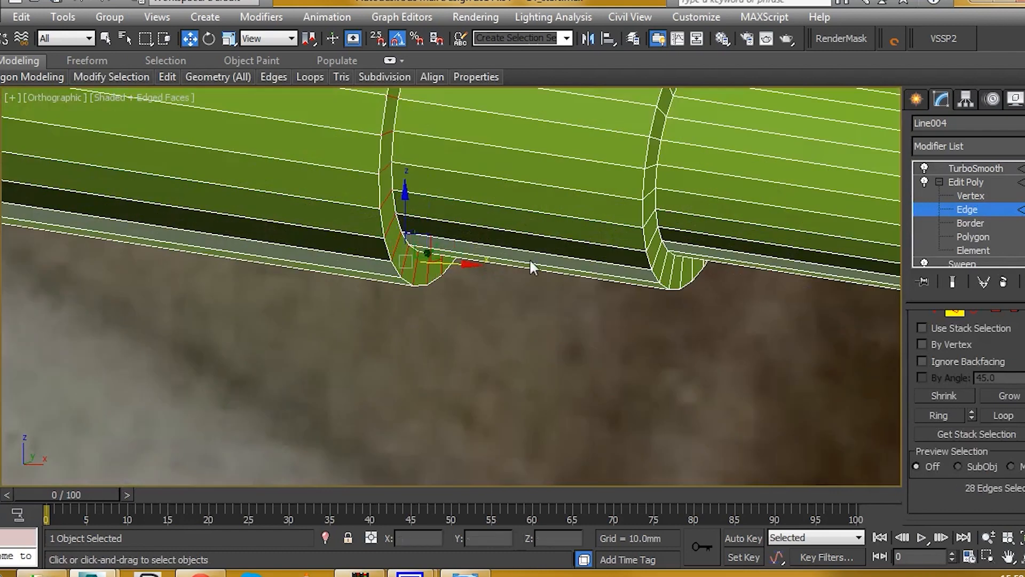
{"action": "left_click", "coordinate": [665, 267], "text": "ctrl"}
{"action": "double_click", "coordinate": [672, 278], "text": "ctrl"}
{"action": "middle_click_drag", "start_coordinate": [610, 222], "coordinate": [579, 311]}
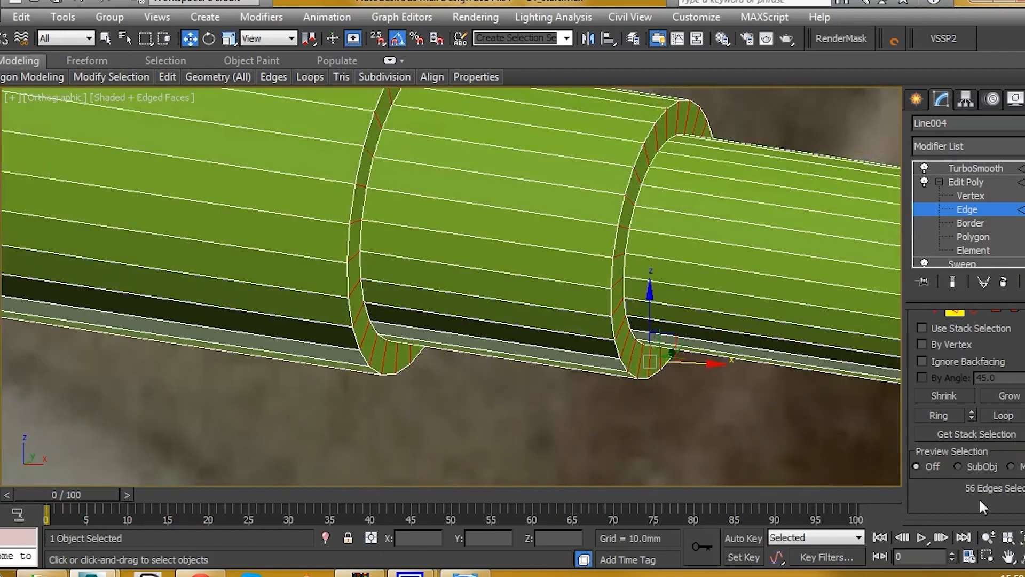
{"action": "scroll", "coordinate": [980, 501], "scroll_direction": "down", "scroll_amount": 5}
{"action": "left_click", "coordinate": [1024, 463]}
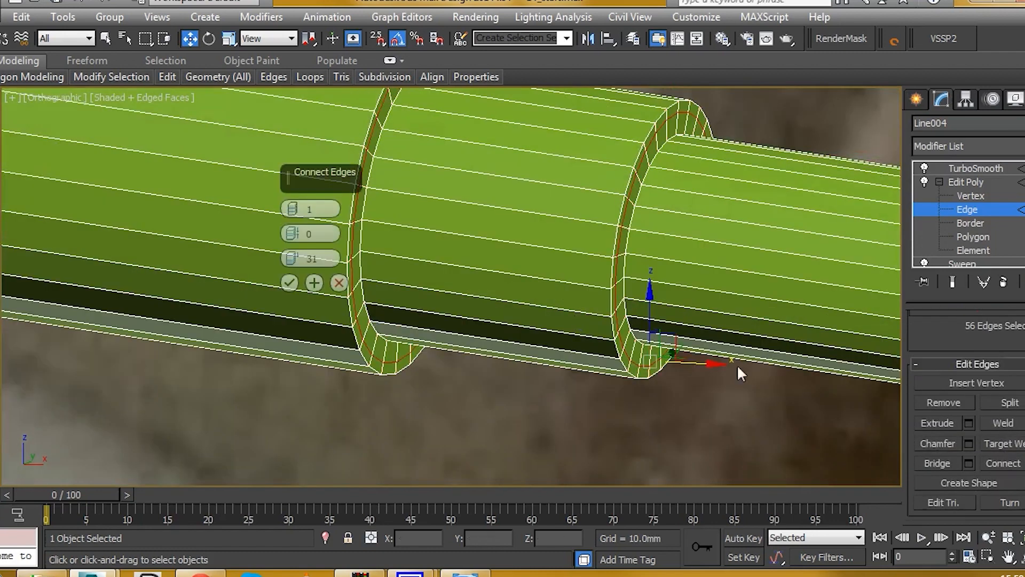
{"action": "left_click", "coordinate": [293, 205]}
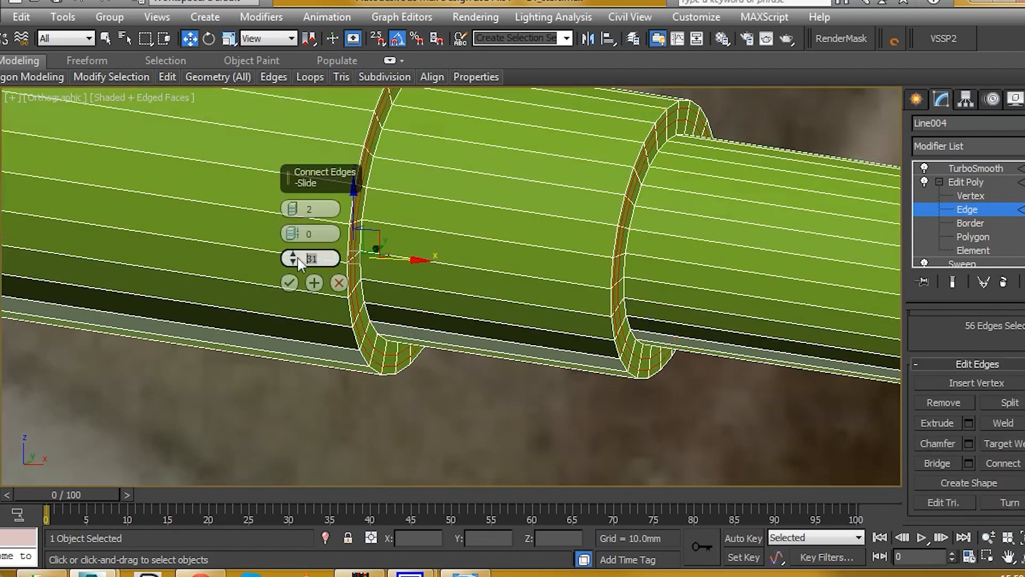
{"action": "type", "text": "0"}
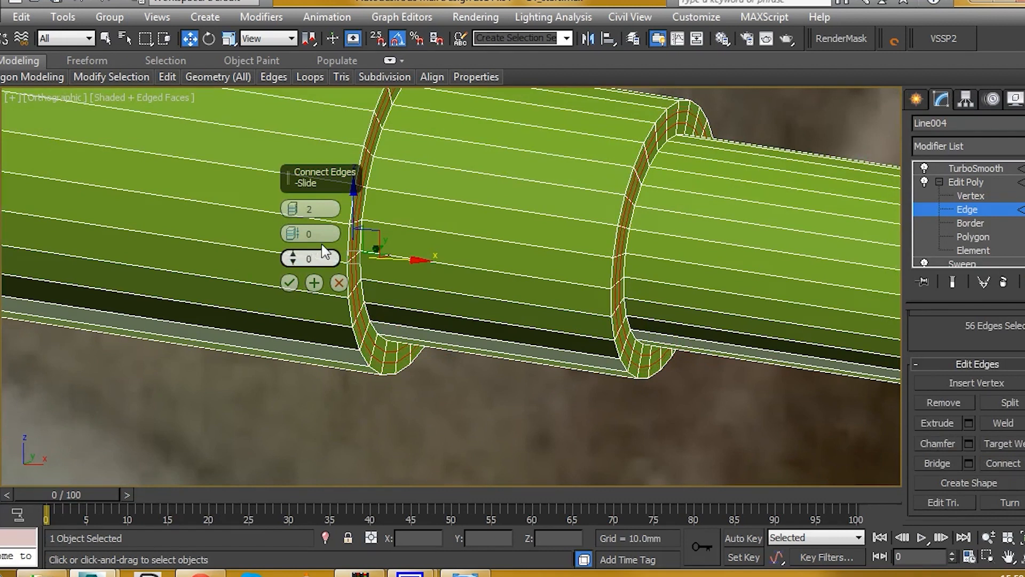
{"action": "left_click_drag", "start_coordinate": [292, 233], "coordinate": [322, 514]}
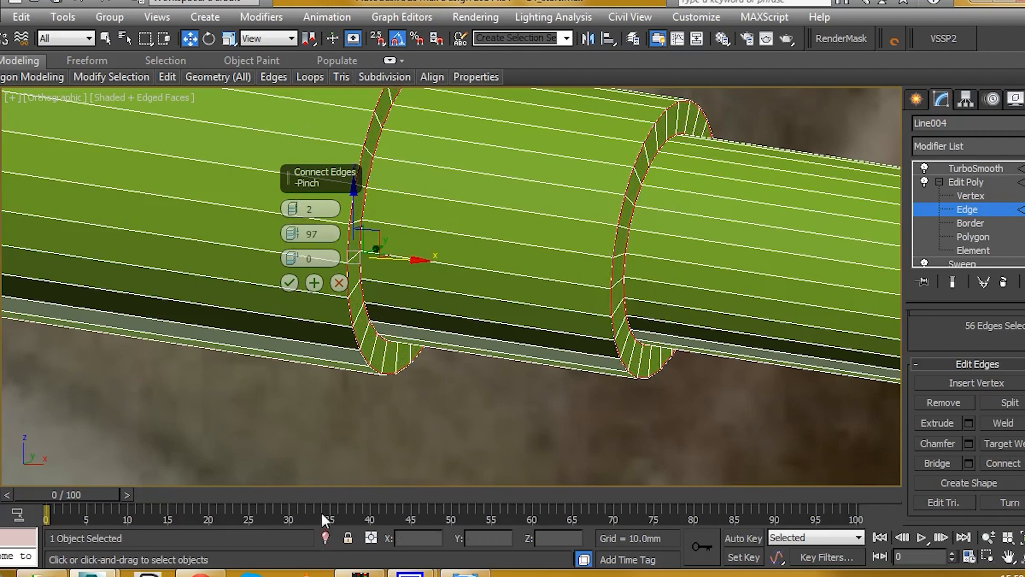
{"action": "left_click", "coordinate": [289, 283]}
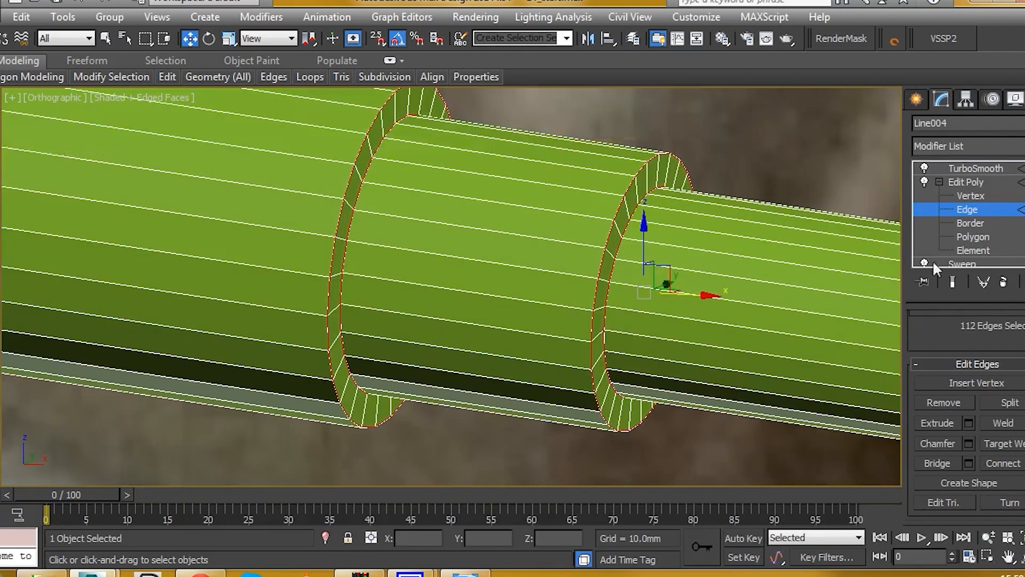
{"action": "left_click", "coordinate": [952, 282]}
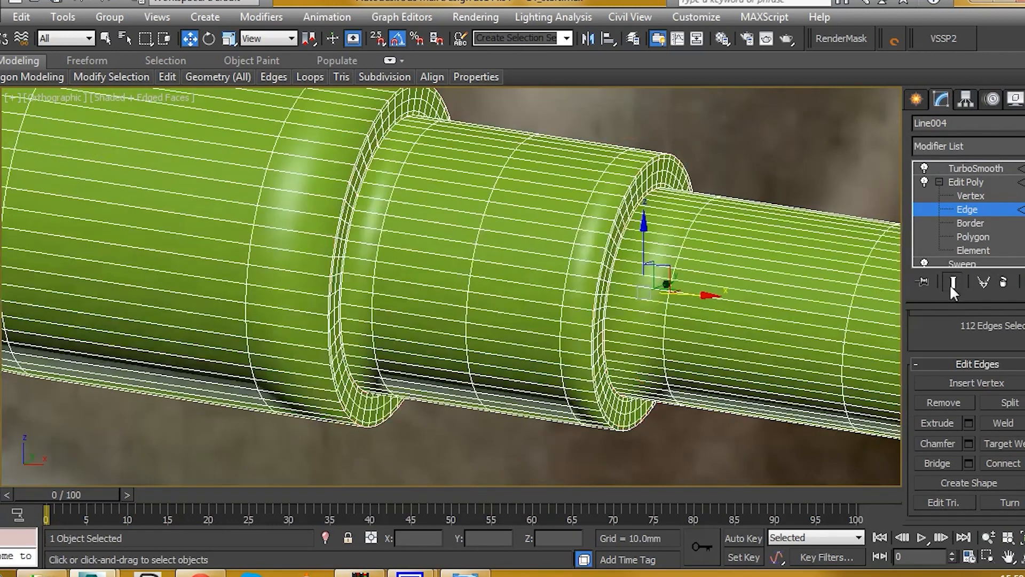
{"action": "left_click", "coordinate": [951, 280]}
Connect the lengthwise edges of the fitting's middle section with 2 segments, pinch 97 and slide 0.
{"action": "left_click", "coordinate": [532, 237]}
{"action": "left_click", "coordinate": [525, 266], "text": "shift"}
{"action": "scroll", "coordinate": [638, 284], "scroll_direction": "down", "scroll_amount": 5}
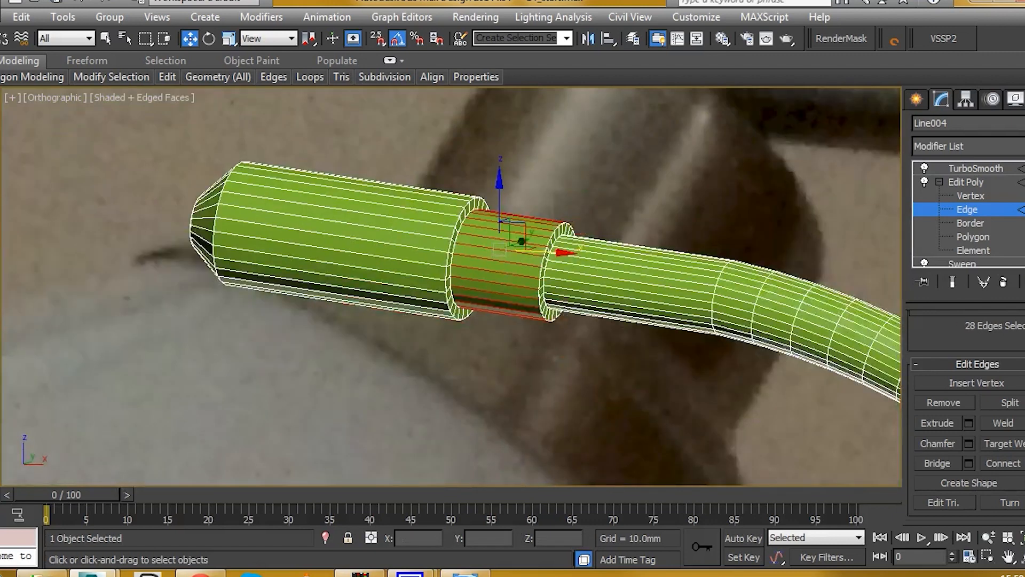
{"action": "left_click", "coordinate": [999, 460], "text": "shift"}
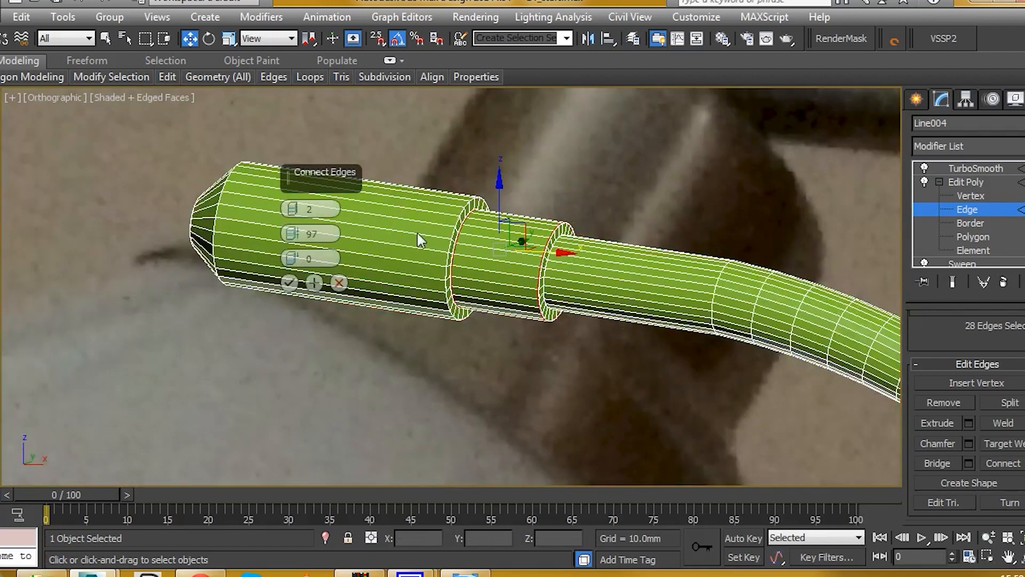
{"action": "left_click", "coordinate": [290, 283]}
Add one edge loop on the thin tube section right beside the fitting's step by connecting its lengthwise edges with slide 99.
{"action": "scroll", "coordinate": [489, 261], "scroll_direction": "up", "scroll_amount": 4}
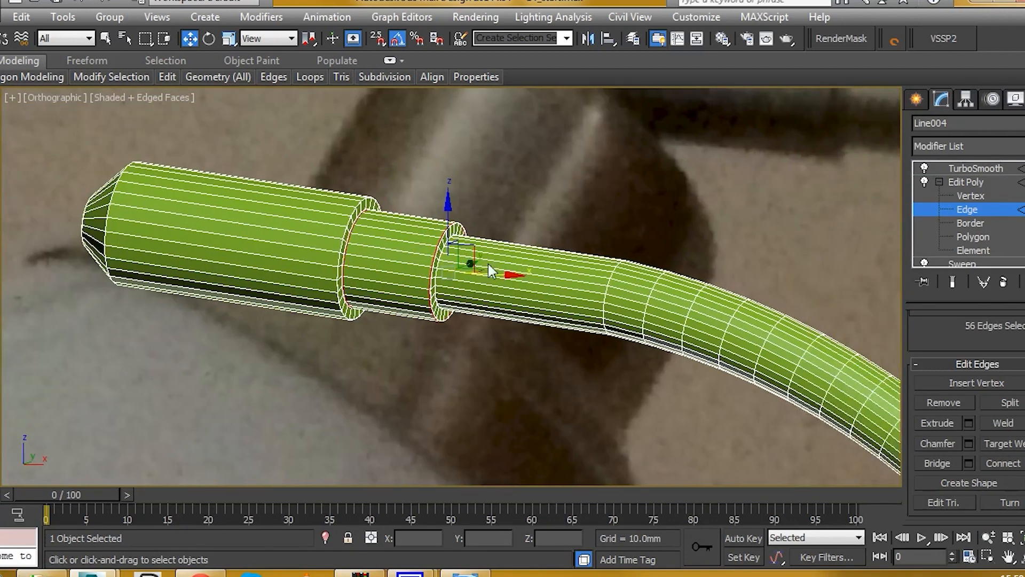
{"action": "left_click", "coordinate": [515, 295], "text": "shift"}
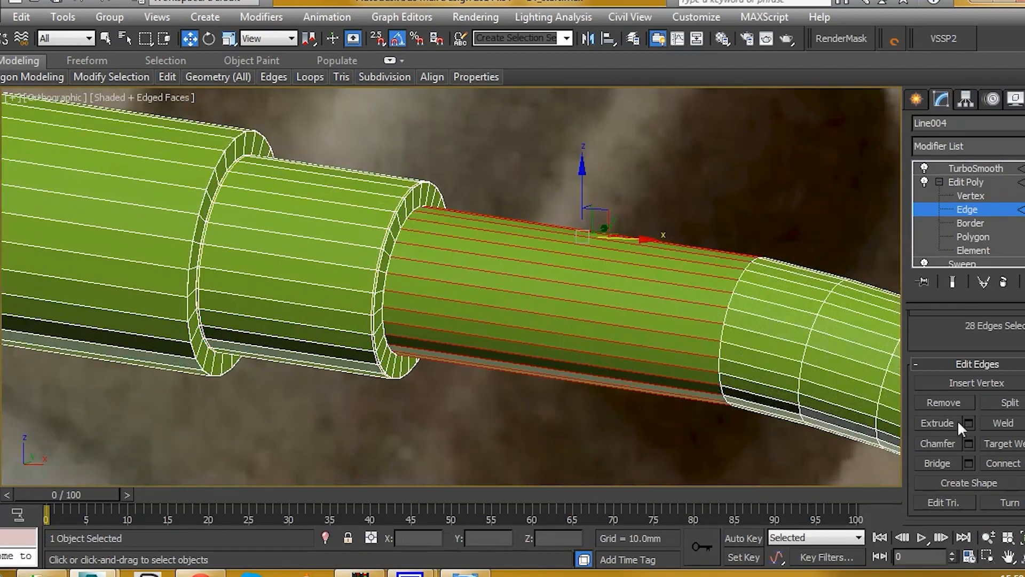
{"action": "left_click", "coordinate": [1024, 463]}
{"action": "left_click", "coordinate": [291, 214]}
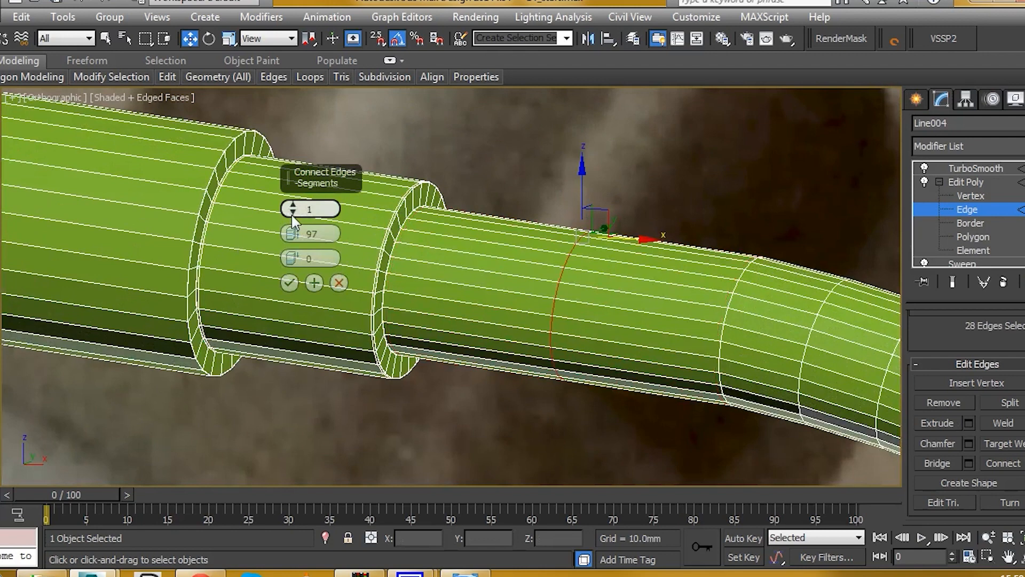
{"action": "left_click_drag", "start_coordinate": [293, 261], "coordinate": [376, 326]}
{"action": "scroll", "coordinate": [380, 243], "scroll_direction": "up", "scroll_amount": 3}
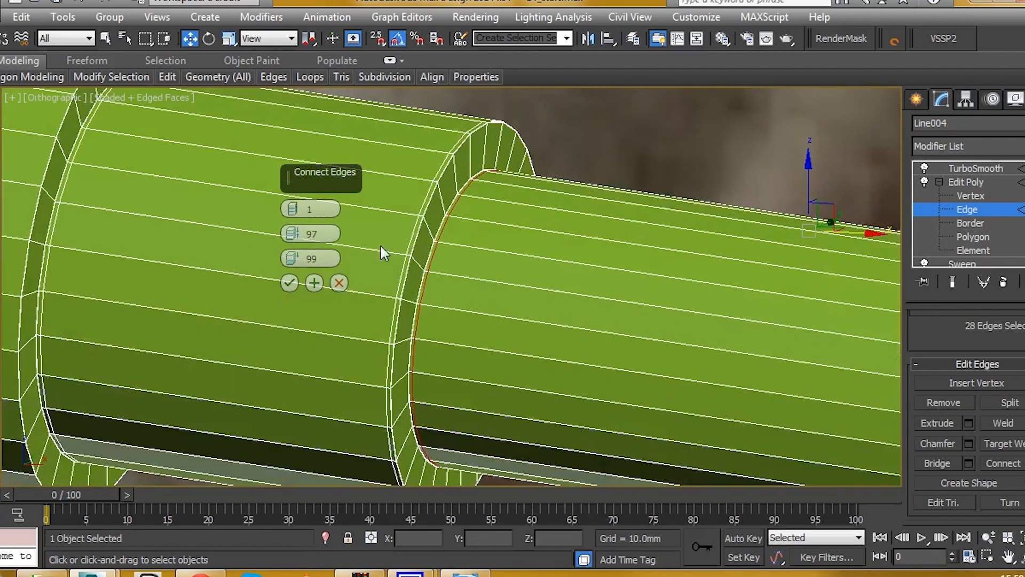
{"action": "left_click", "coordinate": [289, 283]}
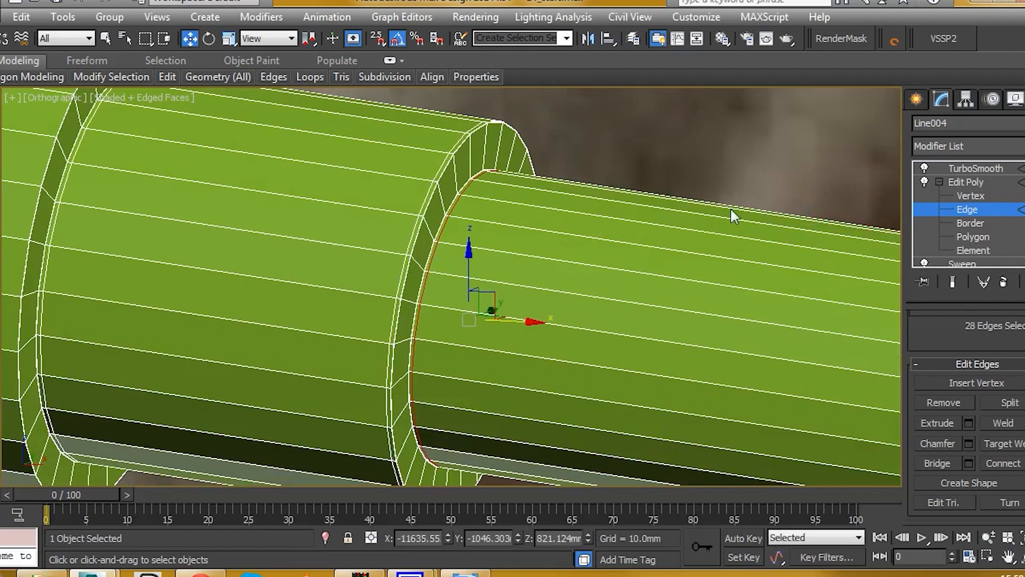
Return to the TurboSmooth level and examine the smoothed fitting in shaded and wireframe display and against the reference in the front view.
{"action": "left_click", "coordinate": [976, 209]}
{"action": "left_click", "coordinate": [980, 168]}
{"action": "scroll", "coordinate": [655, 208], "scroll_direction": "down", "scroll_amount": 5}
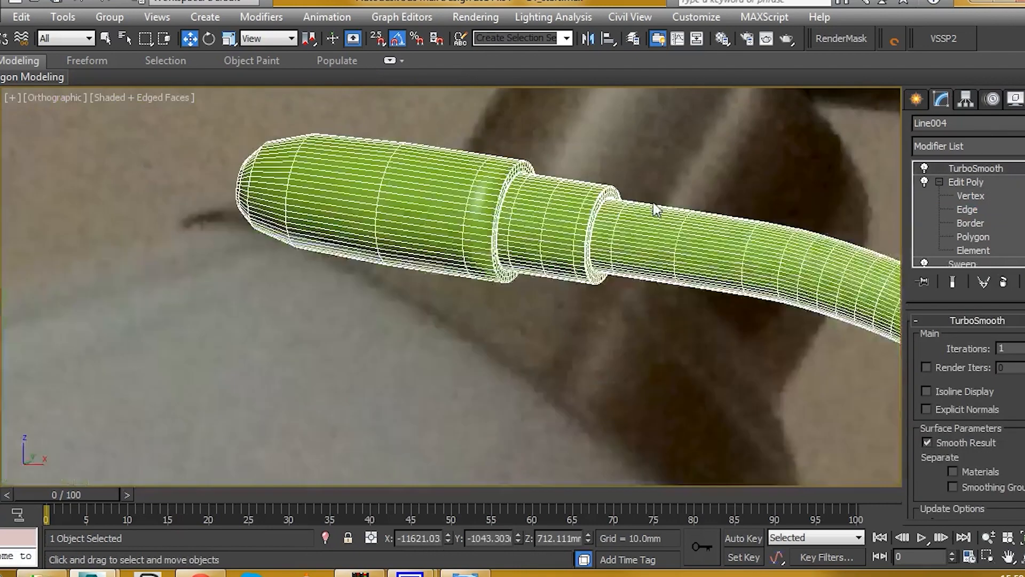
{"action": "scroll", "coordinate": [517, 252], "scroll_direction": "up", "scroll_amount": 3}
{"action": "scroll", "coordinate": [496, 247], "scroll_direction": "down", "scroll_amount": 3}
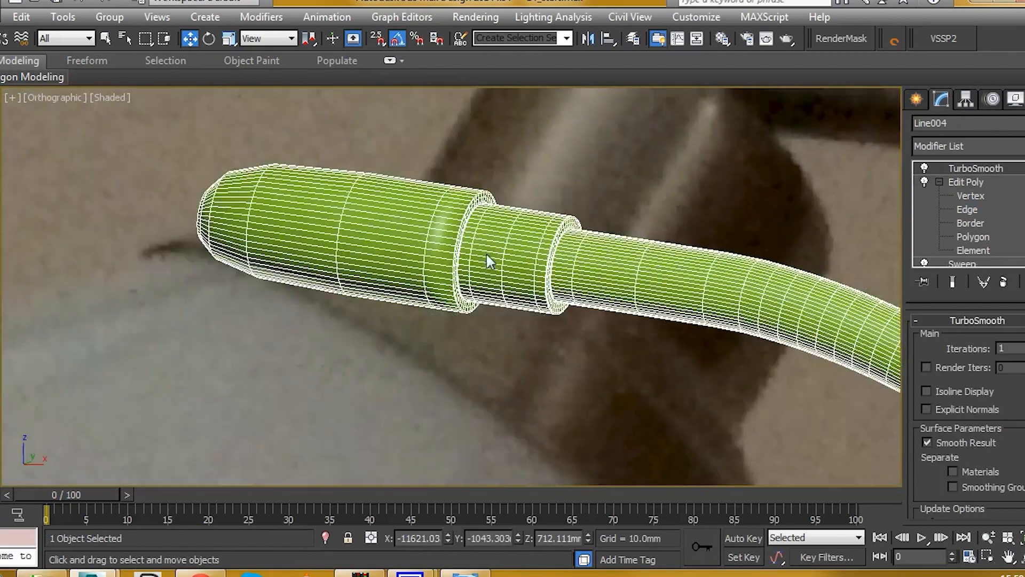
{"action": "key", "text": "F3"}
{"action": "key", "text": "F3"}
{"action": "middle_click_drag", "start_coordinate": [421, 251], "coordinate": [530, 246]}
{"action": "key", "text": "f"}
{"action": "key", "text": "z"}
{"action": "scroll", "coordinate": [435, 254], "scroll_direction": "up", "scroll_amount": 10}
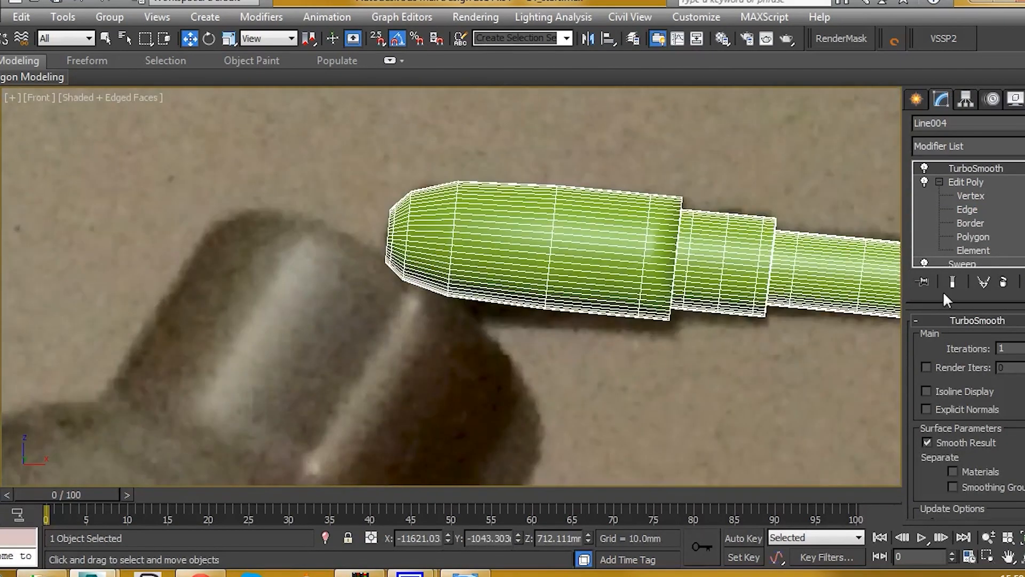
Set TurboSmooth to 2 iterations with Isoline Display enabled.
{"action": "left_click", "coordinate": [1024, 347]}
{"action": "left_click", "coordinate": [926, 391]}
{"action": "scroll", "coordinate": [540, 233], "scroll_direction": "up", "scroll_amount": 2}
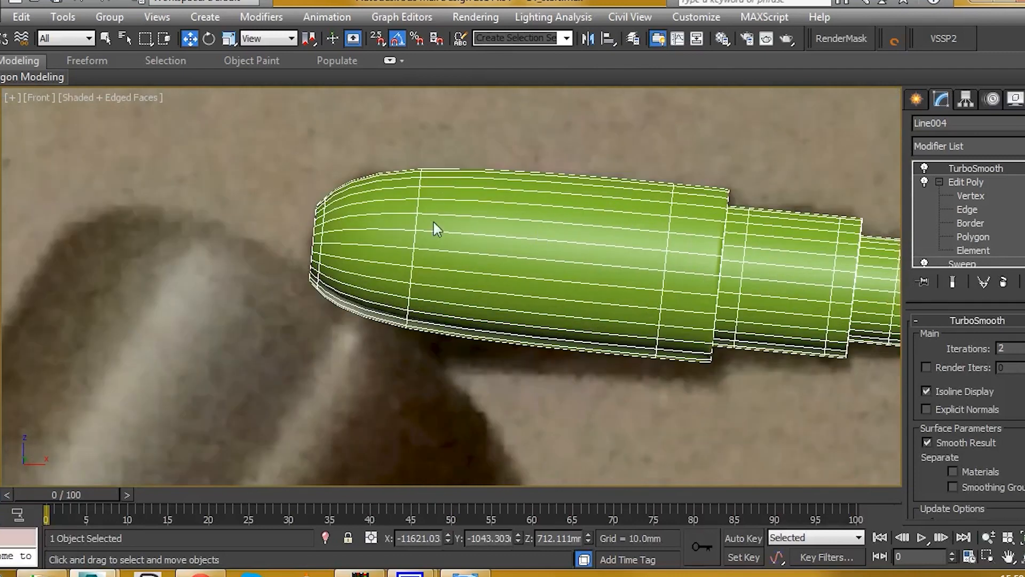
Connect the lengthwise edges of the fitting's large section with 1 segment slid close to the tapered tip, adjusting it with the smoothed result shown.
{"action": "left_click", "coordinate": [968, 208]}
{"action": "left_click", "coordinate": [396, 200]}
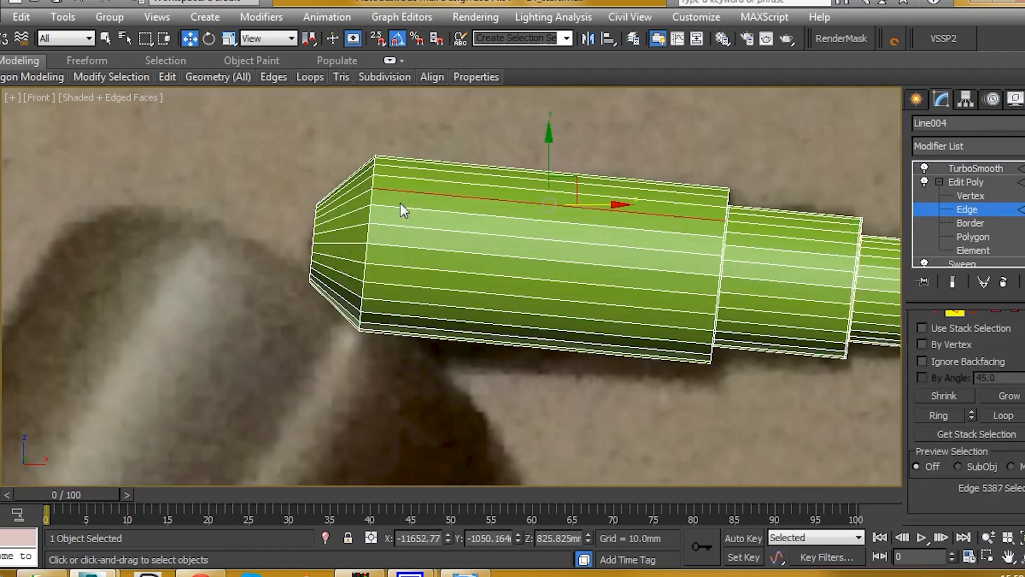
{"action": "left_click", "coordinate": [401, 209], "text": "shift"}
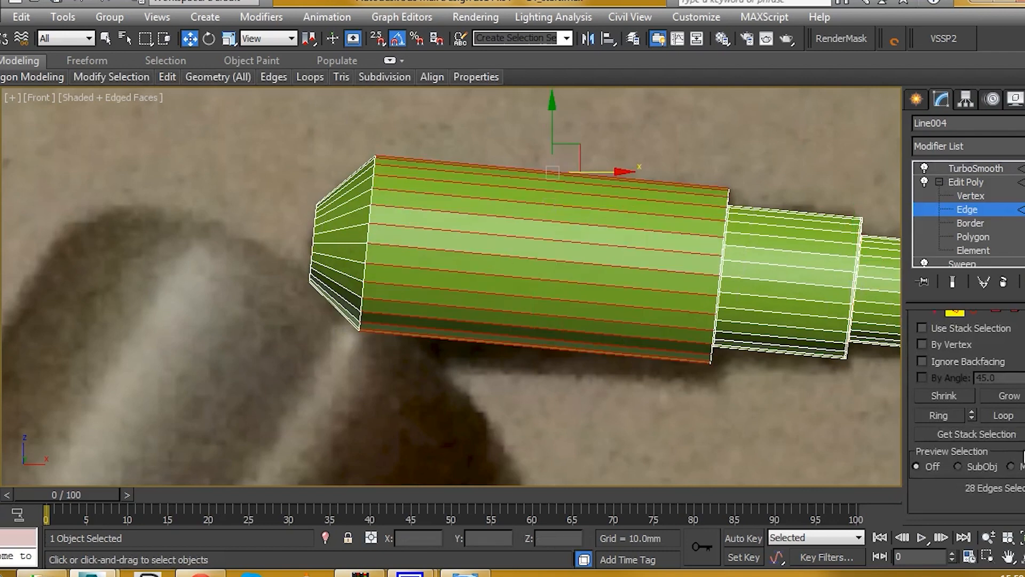
{"action": "scroll", "coordinate": [1023, 455], "scroll_direction": "down", "scroll_amount": 5}
{"action": "left_click", "coordinate": [1024, 480]}
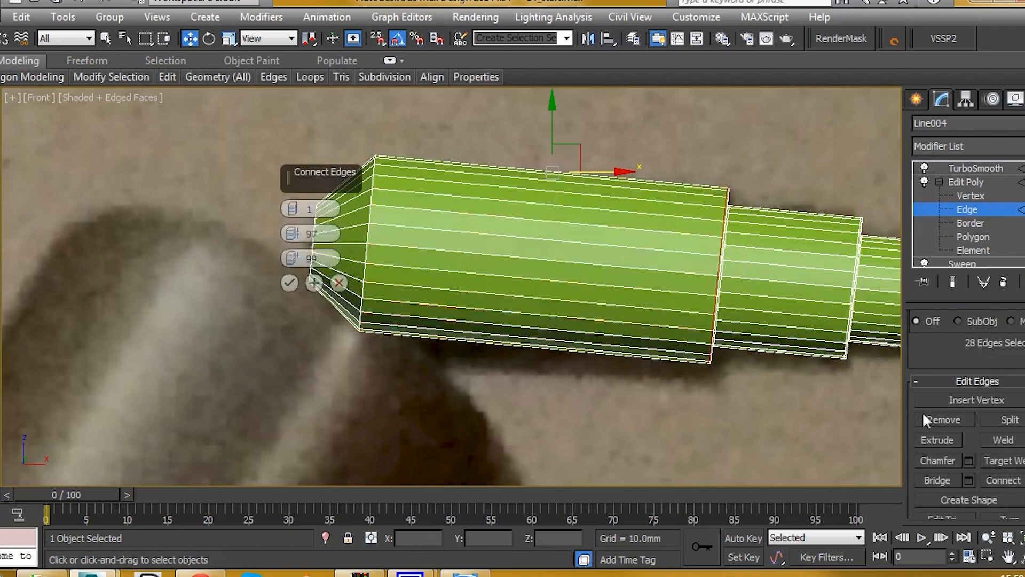
{"action": "left_click_drag", "start_coordinate": [293, 259], "coordinate": [293, 358]}
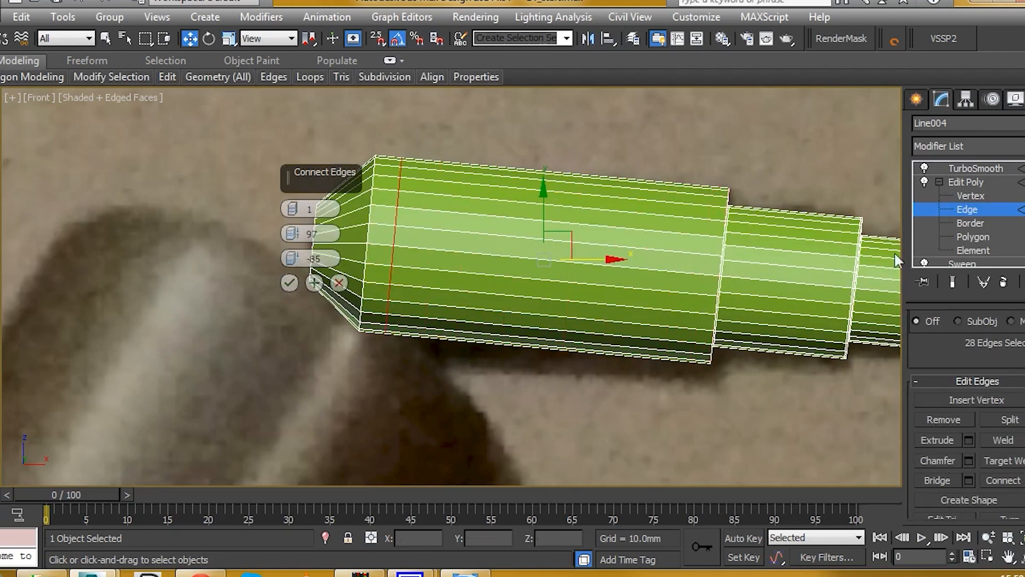
{"action": "left_click", "coordinate": [945, 280]}
{"action": "left_click_drag", "start_coordinate": [294, 258], "coordinate": [297, 205]}
{"action": "left_click", "coordinate": [289, 282]}
{"action": "middle_click_drag", "start_coordinate": [427, 214], "coordinate": [721, 259], "text": "alt"}
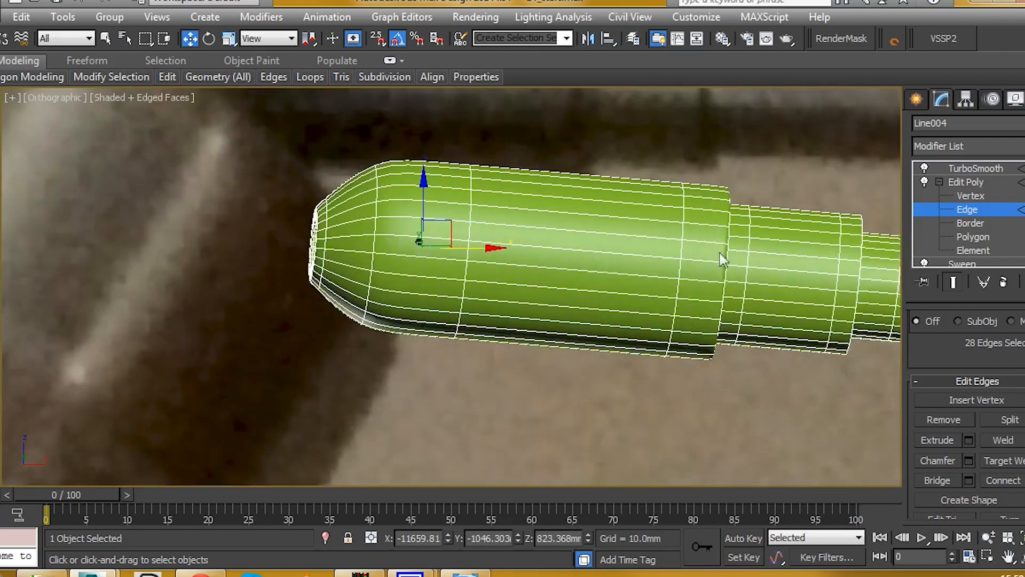
Connect the remaining long edges of the large section with 1 segment and slide -99 to place a support loop at its step.
{"action": "left_click", "coordinate": [948, 281]}
{"action": "left_click", "coordinate": [683, 223]}
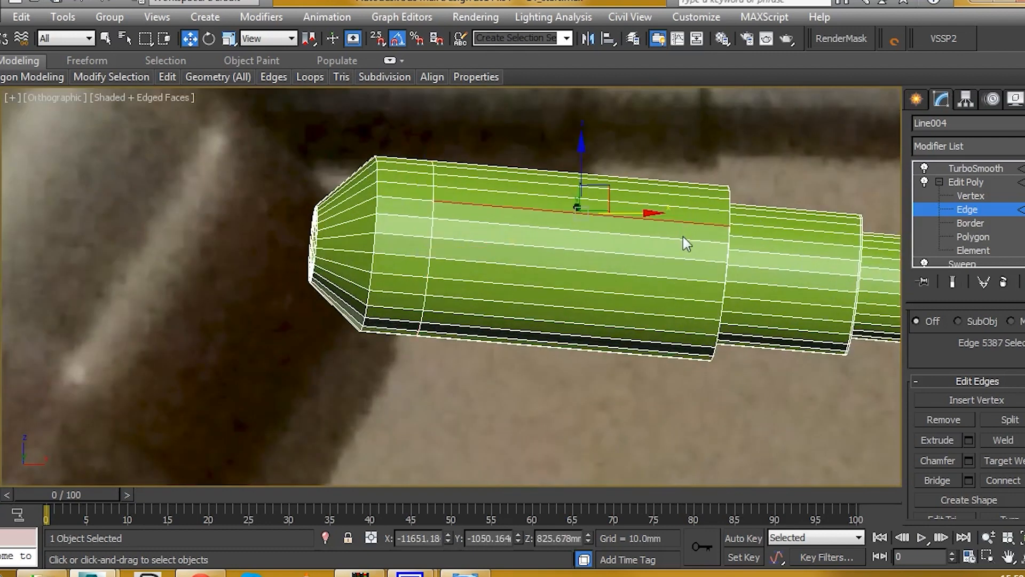
{"action": "left_click", "coordinate": [683, 238], "text": "shift"}
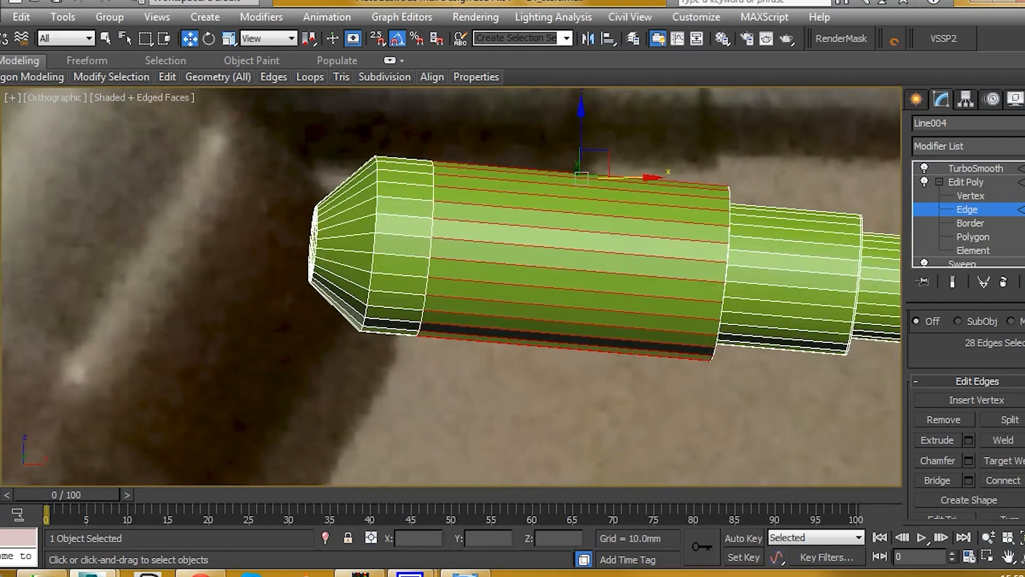
{"action": "left_click", "coordinate": [1024, 481]}
{"action": "left_click_drag", "start_coordinate": [294, 259], "coordinate": [354, 359]}
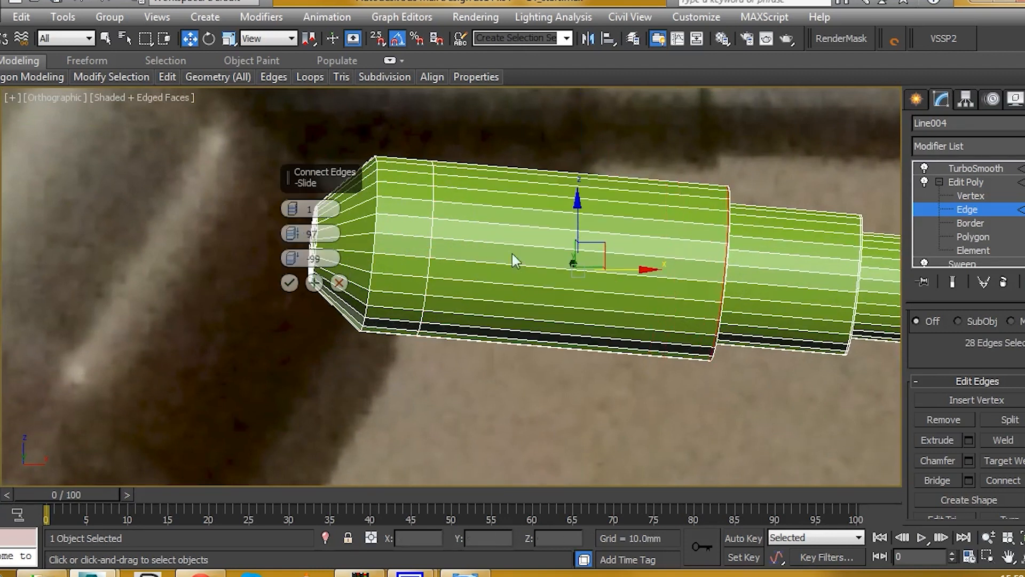
{"action": "left_click", "coordinate": [289, 283]}
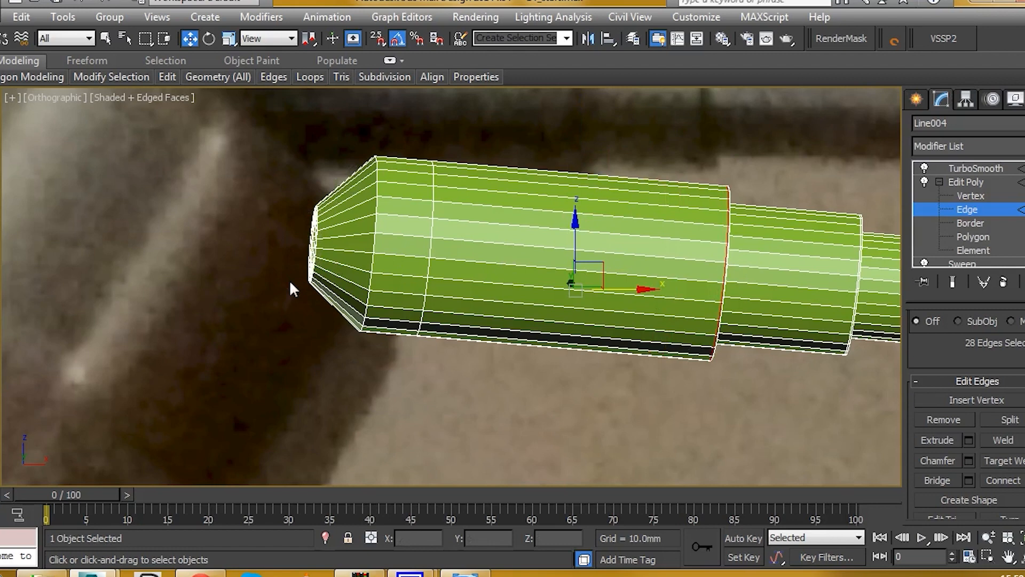
Return to the TurboSmooth level, deselect the tube and turn off the edged-faces display.
{"action": "left_click", "coordinate": [972, 167]}
{"action": "scroll", "coordinate": [582, 187], "scroll_direction": "down", "scroll_amount": 6}
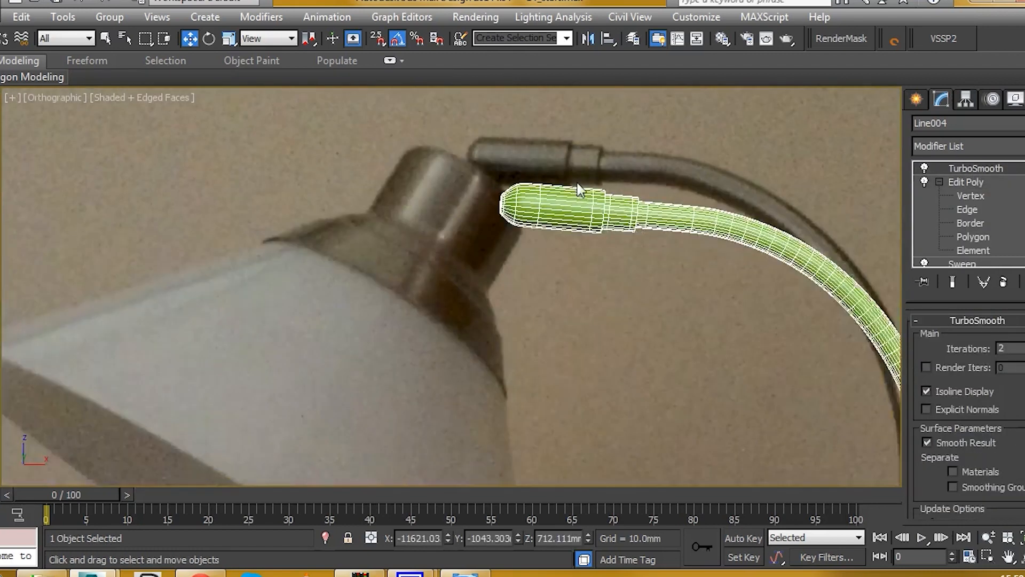
{"action": "left_click", "coordinate": [557, 134]}
{"action": "scroll", "coordinate": [558, 180], "scroll_direction": "up", "scroll_amount": 6}
{"action": "key", "text": "F4"}
{"action": "scroll", "coordinate": [512, 288], "scroll_direction": "down", "scroll_amount": 6}
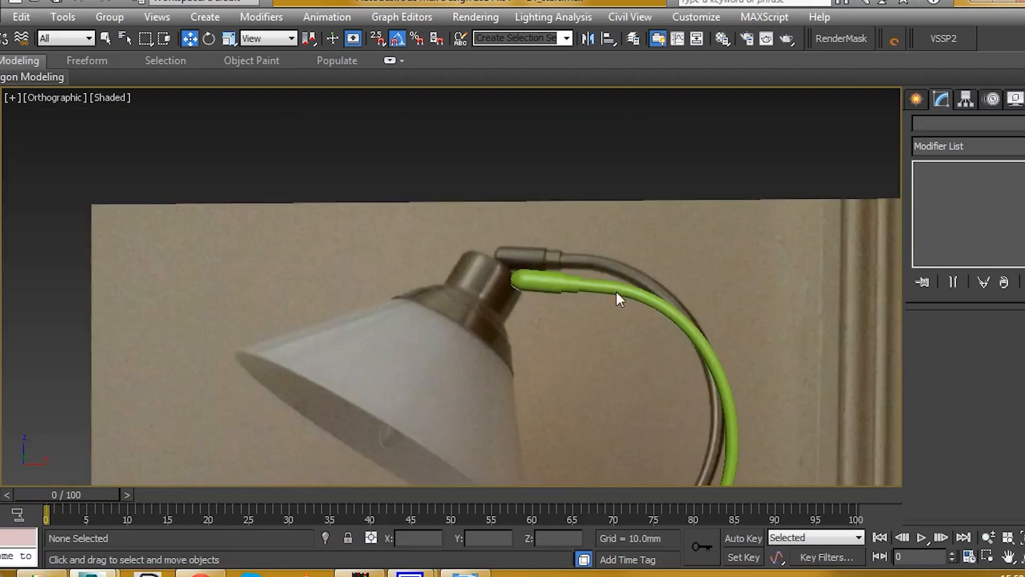
Compare the finished tube and the lamp base with the whole reference photo in the front view.
{"action": "scroll", "coordinate": [593, 209], "scroll_direction": "down", "scroll_amount": 4}
{"action": "middle_click_drag", "start_coordinate": [584, 264], "coordinate": [619, 236]}
{"action": "key", "text": "f"}
{"action": "scroll", "coordinate": [515, 262], "scroll_direction": "down", "scroll_amount": 3}
{"action": "scroll", "coordinate": [321, 281], "scroll_direction": "up", "scroll_amount": 12}
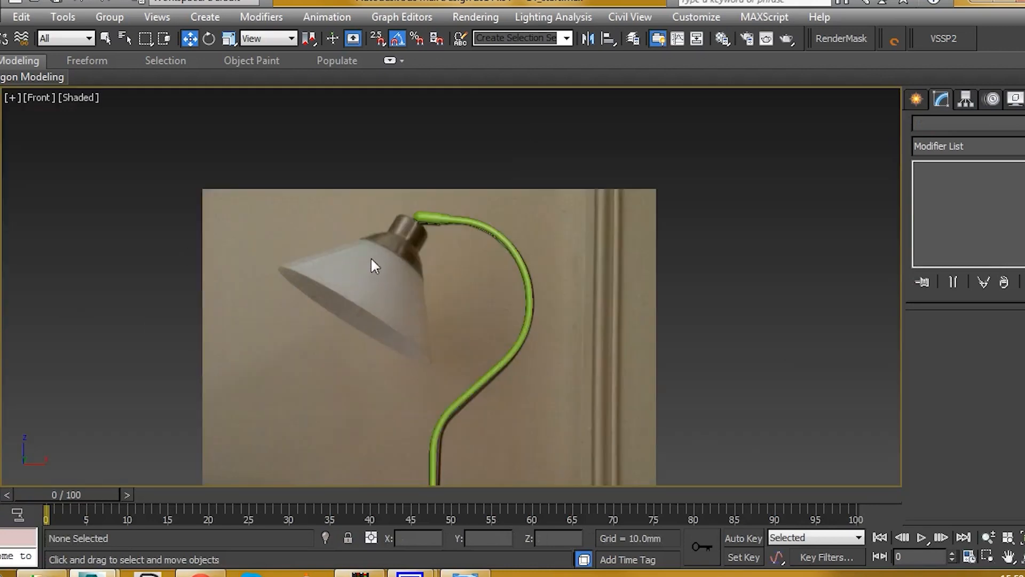
{"action": "middle_click_drag", "start_coordinate": [371, 259], "coordinate": [459, 216]}
{"action": "scroll", "coordinate": [496, 213], "scroll_direction": "down", "scroll_amount": 4}
{"action": "middle_click_drag", "start_coordinate": [409, 255], "coordinate": [540, 235]}
{"action": "scroll", "coordinate": [496, 213], "scroll_direction": "up", "scroll_amount": 2}
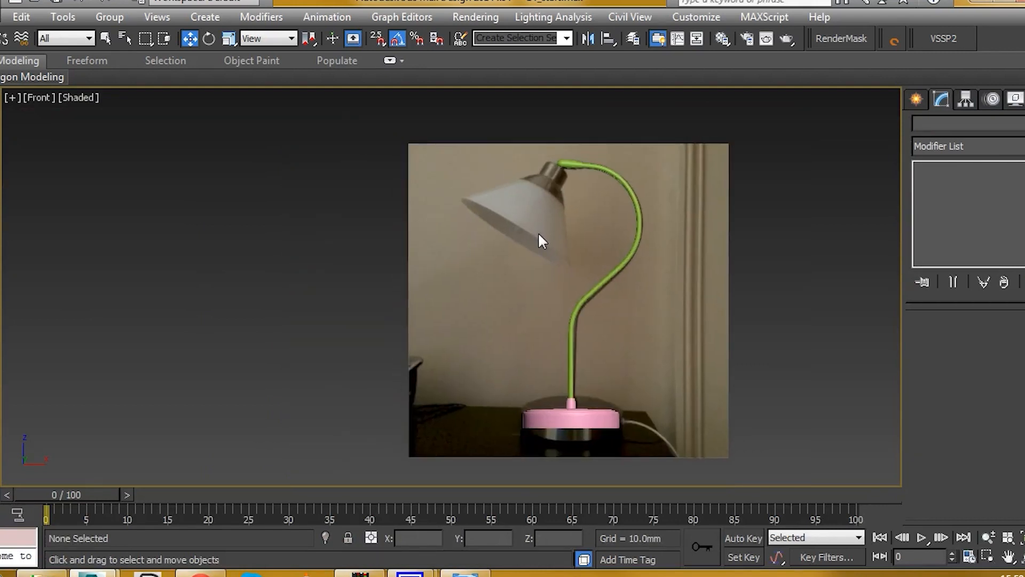
Create a cylinder about 94 mm in radius and 68 mm high in the empty space beside the buildings in the top view.
{"action": "left_click", "coordinate": [915, 99]}
{"action": "key", "text": "t"}
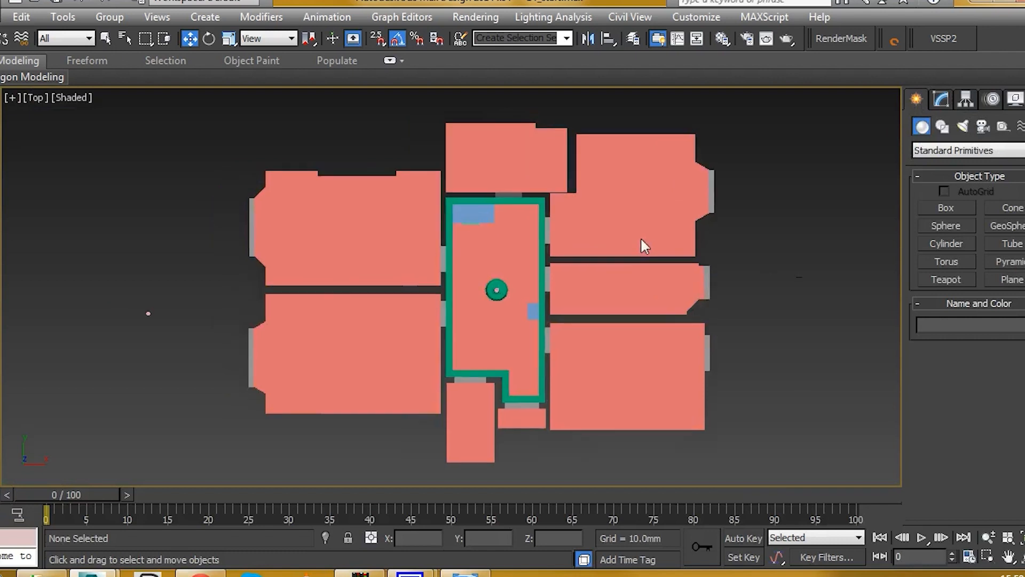
{"action": "left_click", "coordinate": [949, 241]}
{"action": "scroll", "coordinate": [398, 274], "scroll_direction": "up", "scroll_amount": 10}
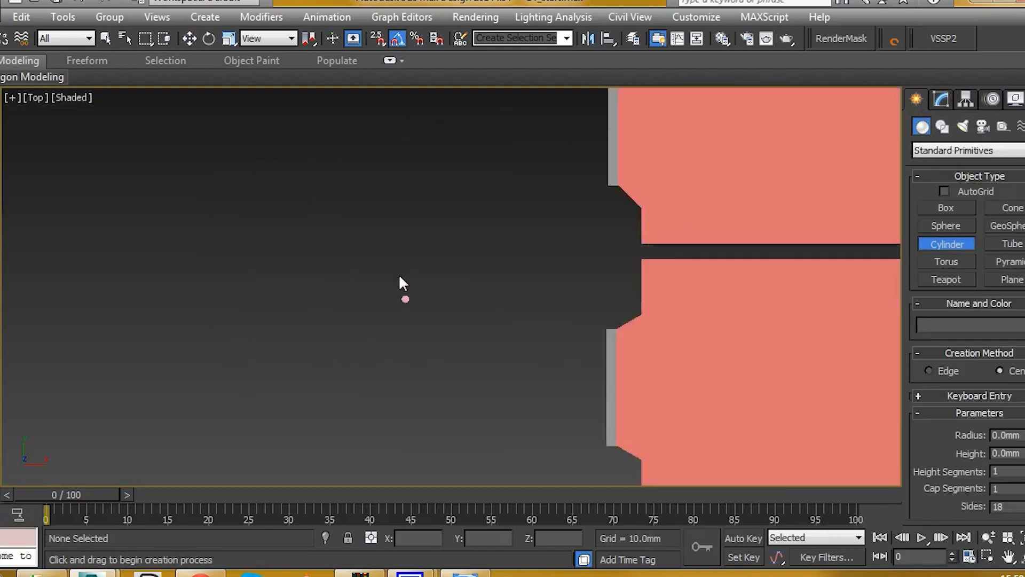
{"action": "scroll", "coordinate": [440, 276], "scroll_direction": "up", "scroll_amount": 3}
{"action": "left_click_drag", "start_coordinate": [354, 286], "coordinate": [368, 219]}
Move the new cylinder up in the front view so it sits beside the lamp's reference photo.
{"action": "key", "text": "f"}
{"action": "scroll", "coordinate": [421, 265], "scroll_direction": "down", "scroll_amount": 10}
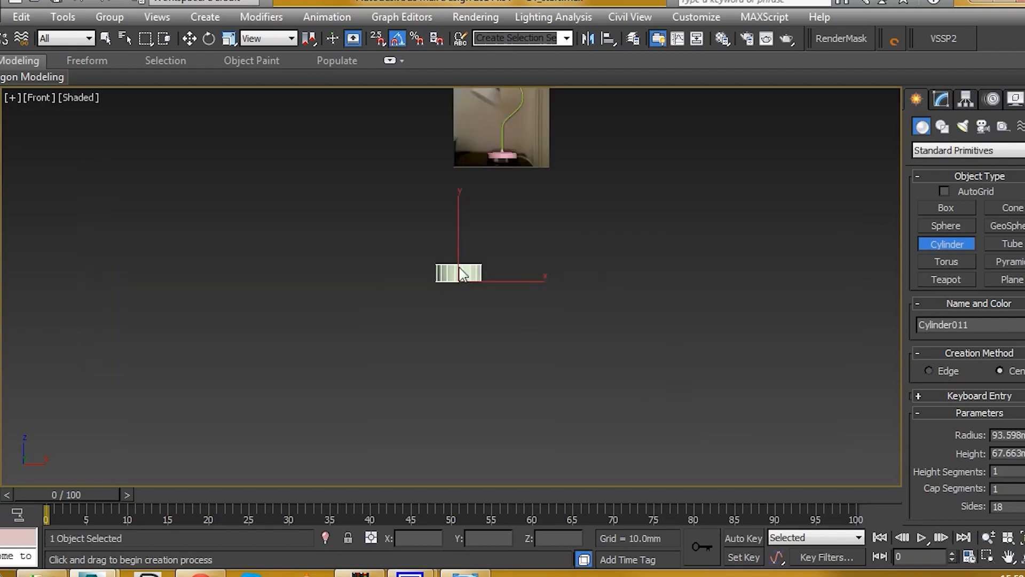
{"action": "key", "text": "w"}
{"action": "left_click_drag", "start_coordinate": [454, 236], "coordinate": [437, 200]}
{"action": "scroll", "coordinate": [437, 200], "scroll_direction": "up", "scroll_amount": 4}
{"action": "left_click_drag", "start_coordinate": [415, 255], "coordinate": [399, 248]}
Apply an Edit Poly modifier to the cylinder.
{"action": "left_click", "coordinate": [941, 100]}
{"action": "left_click", "coordinate": [976, 140]}
{"action": "scroll", "coordinate": [960, 474], "scroll_direction": "down", "scroll_amount": 3}
{"action": "left_click", "coordinate": [961, 492]}
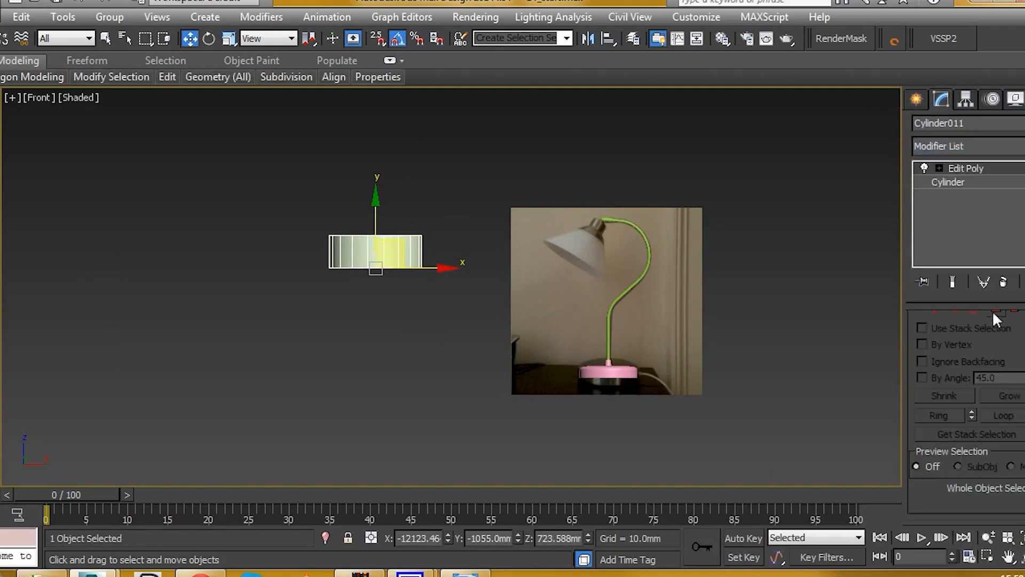
Delete the cylinder's top and bottom cap polygons to leave an open ring, and leave polygon level.
{"action": "left_click_drag", "start_coordinate": [1020, 328], "coordinate": [1019, 374]}
{"action": "left_click", "coordinate": [995, 355]}
{"action": "middle_click_drag", "start_coordinate": [360, 197], "coordinate": [389, 262], "text": "alt"}
{"action": "left_click", "coordinate": [369, 238]}
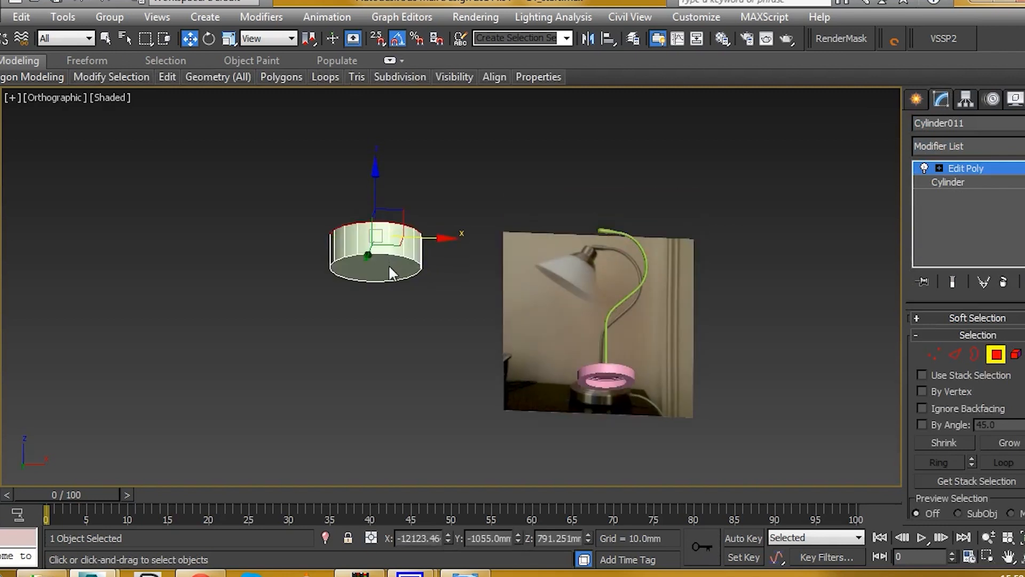
{"action": "left_click", "coordinate": [384, 267]}
{"action": "left_click", "coordinate": [424, 268]}
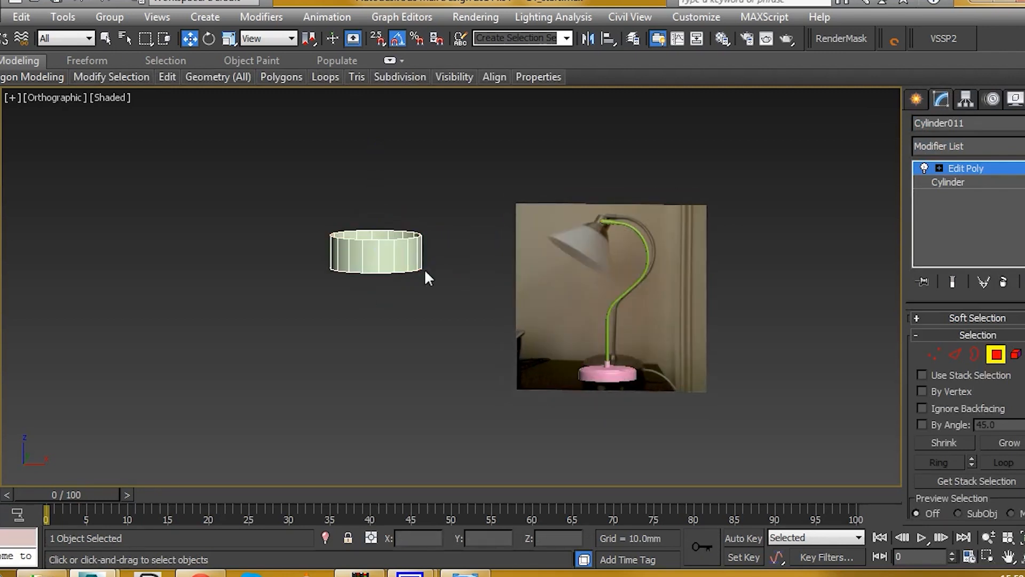
{"action": "middle_click_drag", "start_coordinate": [424, 268], "coordinate": [424, 259], "text": "alt"}
{"action": "key", "text": "f"}
{"action": "key", "text": "z"}
{"action": "scroll", "coordinate": [433, 267], "scroll_direction": "down", "scroll_amount": 3}
{"action": "left_click", "coordinate": [973, 169]}
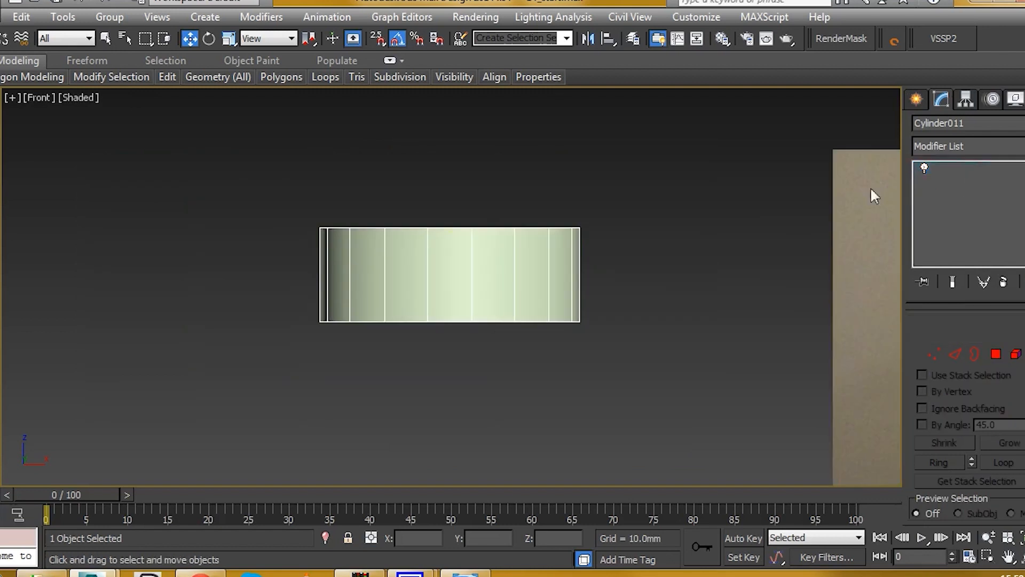
Clone the open ring sideways onto the reference photo as one instance.
{"action": "scroll", "coordinate": [594, 153], "scroll_direction": "down", "scroll_amount": 3}
{"action": "middle_click_drag", "start_coordinate": [594, 152], "coordinate": [450, 253]}
{"action": "scroll", "coordinate": [591, 304], "scroll_direction": "up", "scroll_amount": 3}
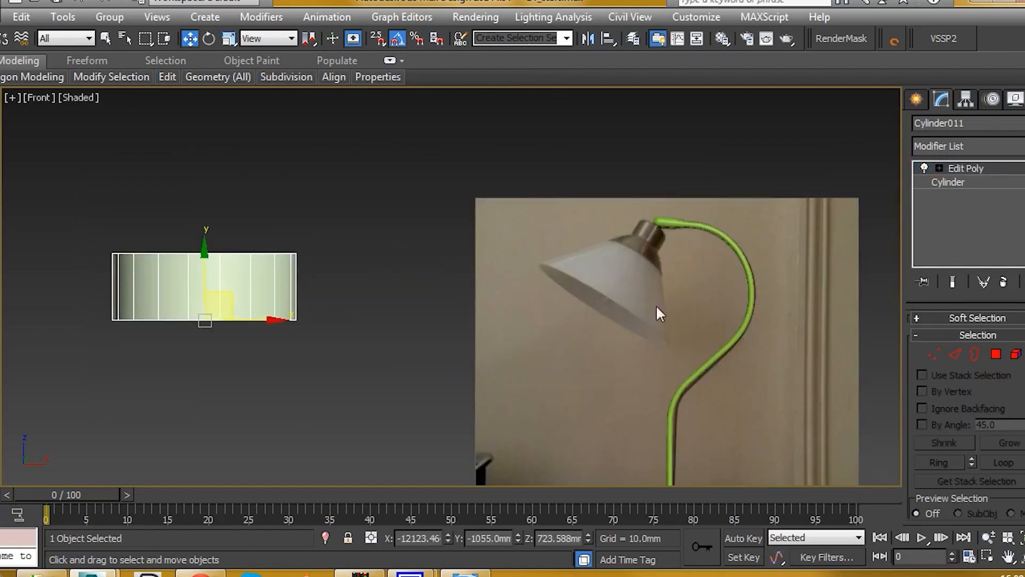
{"action": "scroll", "coordinate": [345, 204], "scroll_direction": "down", "scroll_amount": 3}
{"action": "middle_click_drag", "start_coordinate": [346, 207], "coordinate": [324, 248]}
{"action": "left_click_drag", "start_coordinate": [290, 275], "coordinate": [487, 257], "text": "shift"}
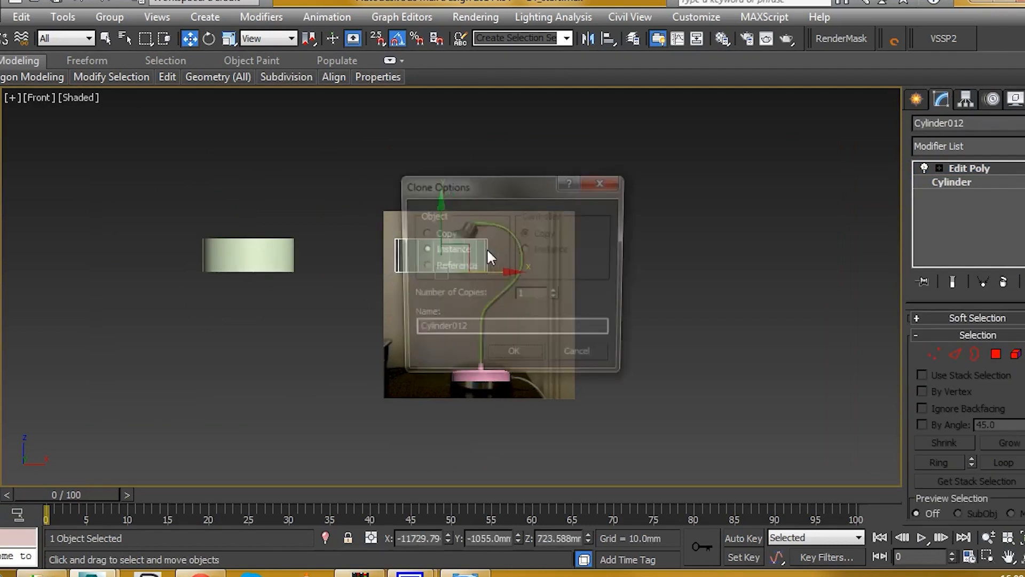
{"action": "key", "text": "Return"}
Rotate the instanced ring 30 degrees and move it over the lampshade in the photo.
{"action": "scroll", "coordinate": [464, 241], "scroll_direction": "up", "scroll_amount": 5}
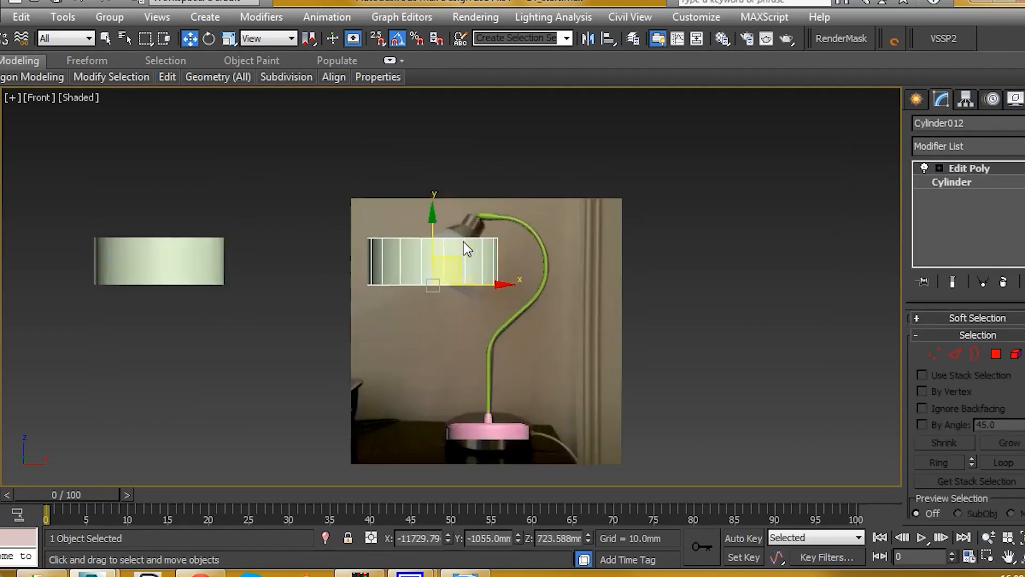
{"action": "key", "text": "e"}
{"action": "left_click_drag", "start_coordinate": [468, 270], "coordinate": [485, 281]}
{"action": "key", "text": "w"}
{"action": "left_click_drag", "start_coordinate": [420, 298], "coordinate": [435, 280]}
{"action": "scroll", "coordinate": [496, 268], "scroll_direction": "down", "scroll_amount": 6}
{"action": "scroll", "coordinate": [366, 266], "scroll_direction": "up", "scroll_amount": 3}
Select all polygons of the original ring and scale them uniformly until the instance matches the lampshade's width.
{"action": "left_click", "coordinate": [350, 280]}
{"action": "left_click", "coordinate": [995, 354]}
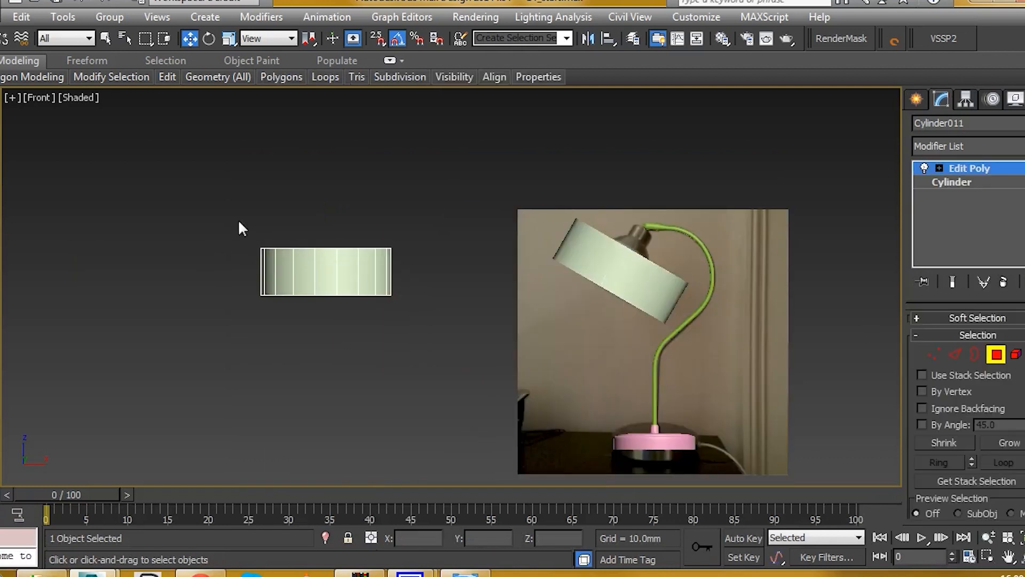
{"action": "left_click_drag", "start_coordinate": [238, 219], "coordinate": [437, 327]}
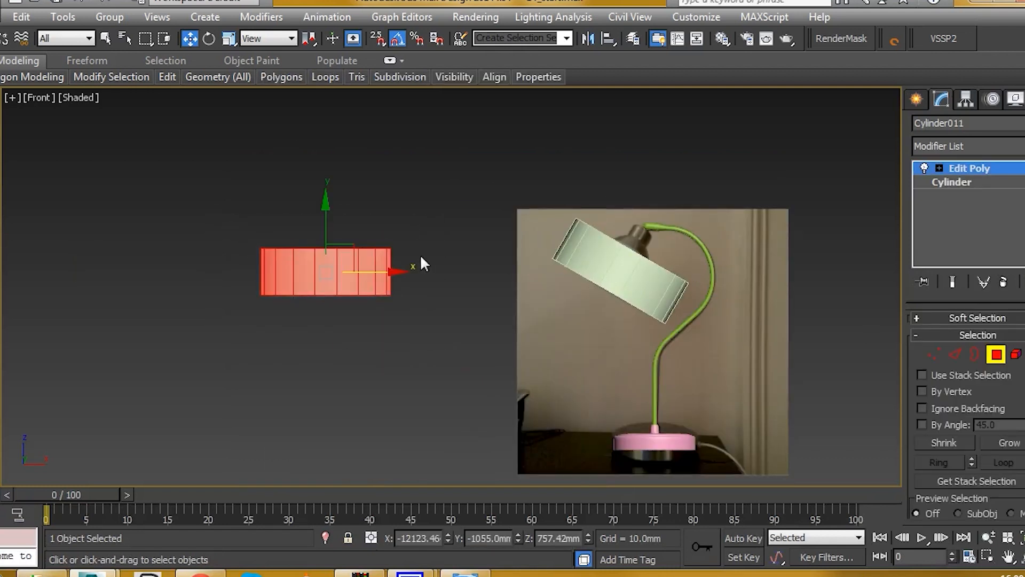
{"action": "scroll", "coordinate": [398, 260], "scroll_direction": "up", "scroll_amount": 4}
{"action": "left_click", "coordinate": [229, 38]}
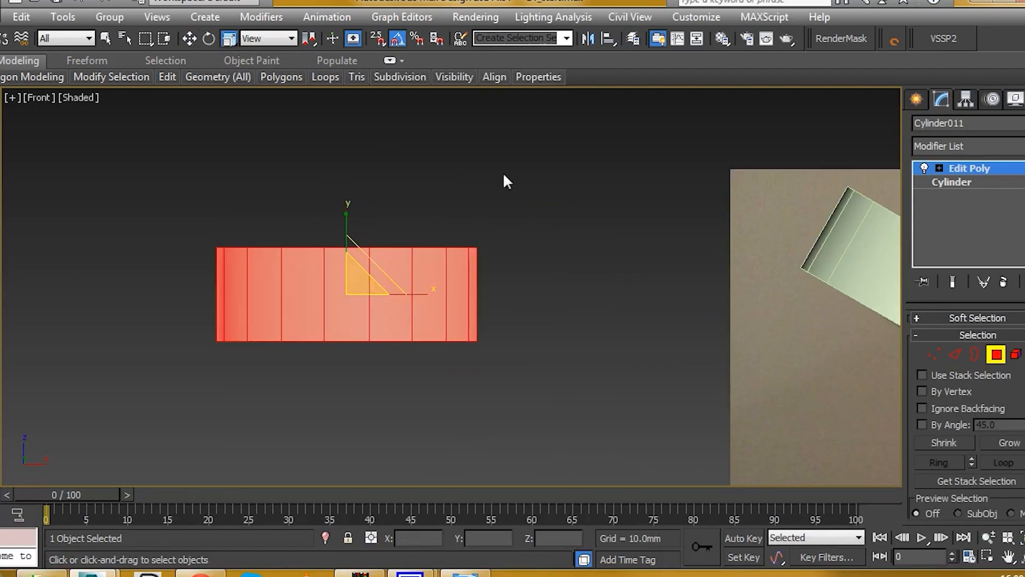
{"action": "mouse_move", "coordinate": [353, 291]}
{"action": "left_mouse_down"}
{"action": "mouse_move", "coordinate": [364, 340]}
{"action": "mouse_move", "coordinate": [361, 303]}
{"action": "left_mouse_up"}
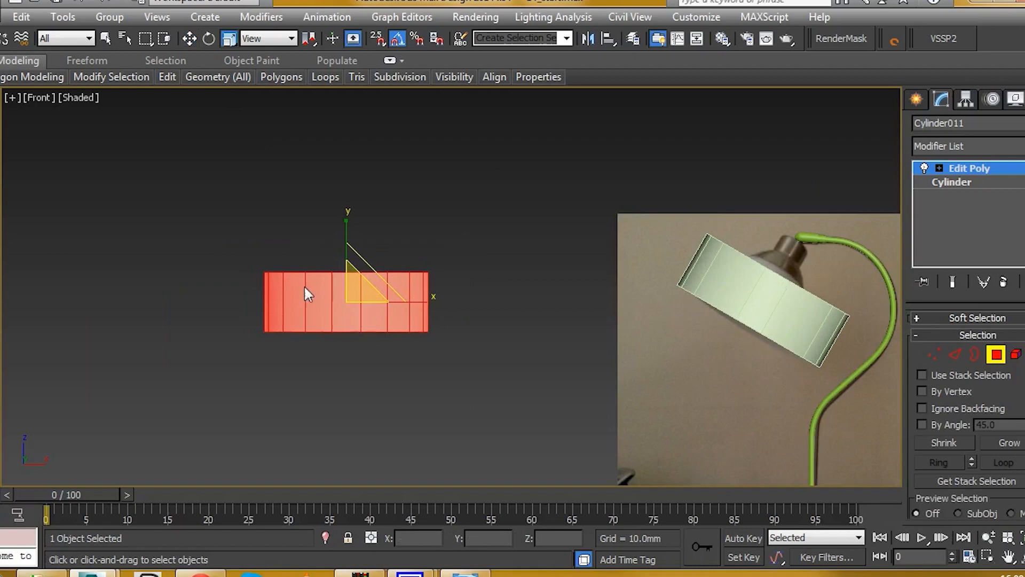
Scale the original ring's top vertices inward to form a cone and adjust their height to the photographed shade.
{"action": "key", "text": "1"}
{"action": "left_click_drag", "start_coordinate": [213, 239], "coordinate": [431, 283]}
{"action": "left_click_drag", "start_coordinate": [359, 268], "coordinate": [370, 370]}
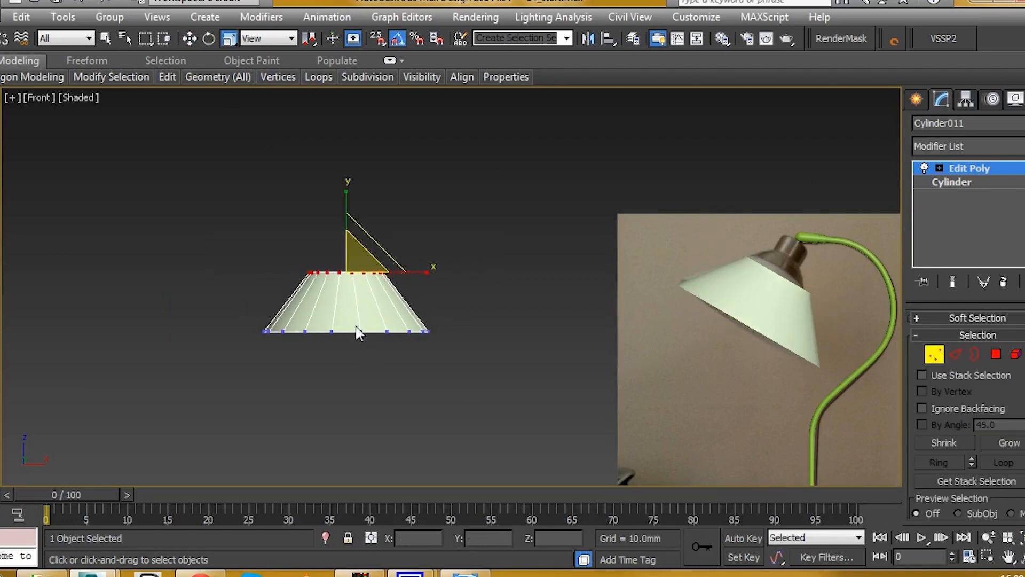
{"action": "key", "text": "w"}
{"action": "left_click_drag", "start_coordinate": [346, 237], "coordinate": [350, 232]}
{"action": "scroll", "coordinate": [346, 235], "scroll_direction": "up", "scroll_amount": 2}
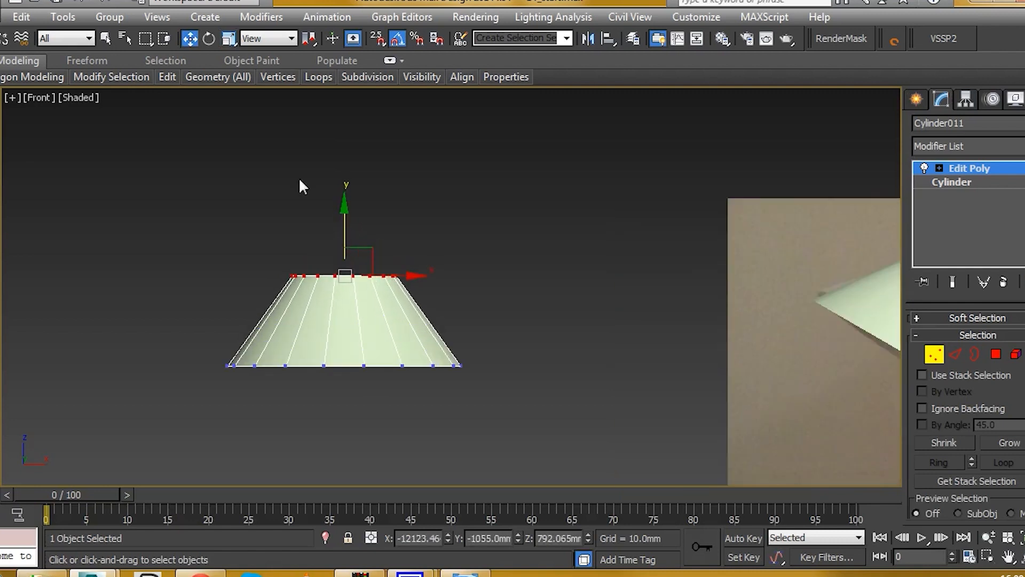
Narrow the cone's top vertices further to match the shade's upper opening, and leave vertex level.
{"action": "scroll", "coordinate": [279, 205], "scroll_direction": "down", "scroll_amount": 2}
{"action": "left_click", "coordinate": [233, 37]}
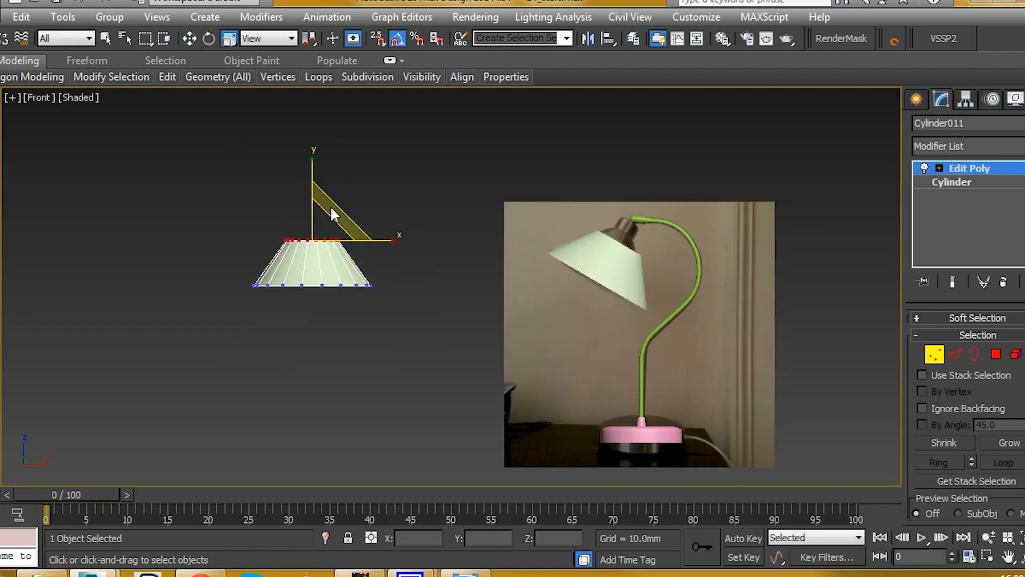
{"action": "scroll", "coordinate": [347, 214], "scroll_direction": "up", "scroll_amount": 4}
{"action": "left_click_drag", "start_coordinate": [263, 262], "coordinate": [271, 270]}
{"action": "middle_click_drag", "start_coordinate": [428, 247], "coordinate": [352, 253]}
{"action": "left_click", "coordinate": [958, 168]}
Turn off angle snap, then fine-tune the instanced shade's rotation and position against the photographed lampshade.
{"action": "middle_click_drag", "start_coordinate": [830, 283], "coordinate": [719, 265]}
{"action": "left_click", "coordinate": [719, 264]}
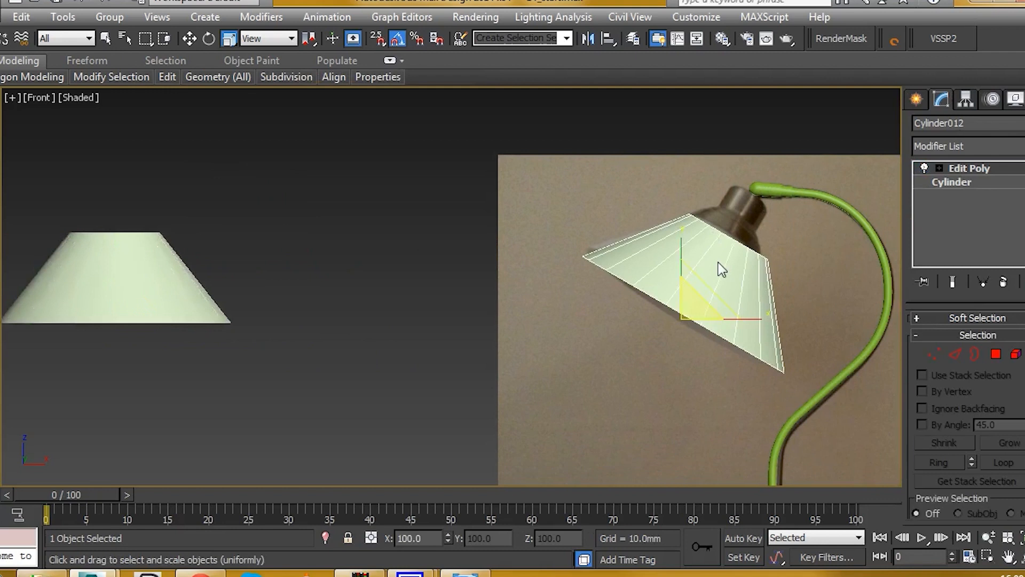
{"action": "scroll", "coordinate": [689, 246], "scroll_direction": "up", "scroll_amount": 3}
{"action": "key", "text": "e"}
{"action": "left_click_drag", "start_coordinate": [680, 301], "coordinate": [681, 299]}
{"action": "left_click", "coordinate": [393, 41]}
{"action": "middle_click_drag", "start_coordinate": [657, 258], "coordinate": [594, 242]}
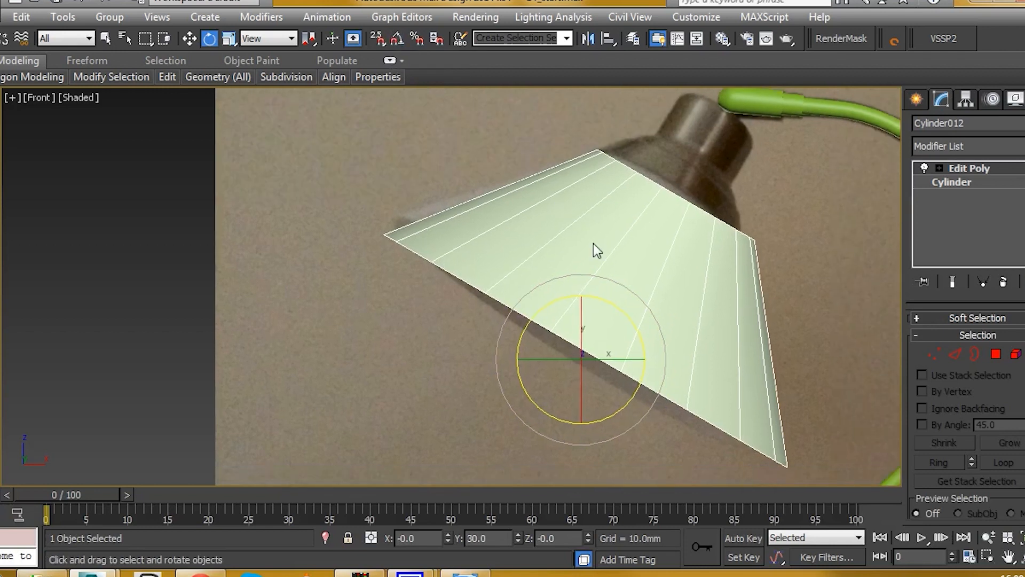
{"action": "left_click_drag", "start_coordinate": [608, 278], "coordinate": [614, 281]}
{"action": "key", "text": "w"}
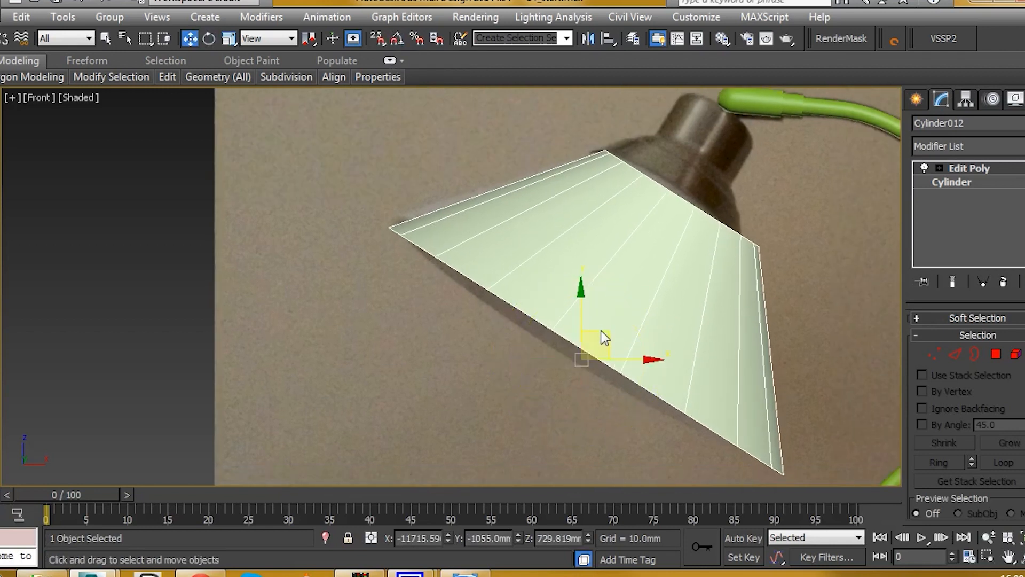
{"action": "left_click_drag", "start_coordinate": [605, 338], "coordinate": [594, 331]}
Examine the instanced shade's fit against the reference photo and from an orbited view.
{"action": "scroll", "coordinate": [590, 323], "scroll_direction": "down", "scroll_amount": 4}
{"action": "scroll", "coordinate": [607, 291], "scroll_direction": "up", "scroll_amount": 4}
{"action": "scroll", "coordinate": [605, 290], "scroll_direction": "down", "scroll_amount": 3}
{"action": "middle_click_drag", "start_coordinate": [395, 225], "coordinate": [459, 216]}
{"action": "left_click", "coordinate": [970, 167]}
{"action": "key", "text": "1"}
{"action": "left_click_drag", "start_coordinate": [630, 221], "coordinate": [600, 239], "text": "alt"}
{"action": "middle_click_drag", "start_coordinate": [599, 240], "coordinate": [585, 244], "text": "alt"}
{"action": "left_click", "coordinate": [955, 169]}
{"action": "middle_click_drag", "start_coordinate": [448, 242], "coordinate": [511, 237]}
Create a box over the original shade's central opening in the wireframe top view.
{"action": "key", "text": "t"}
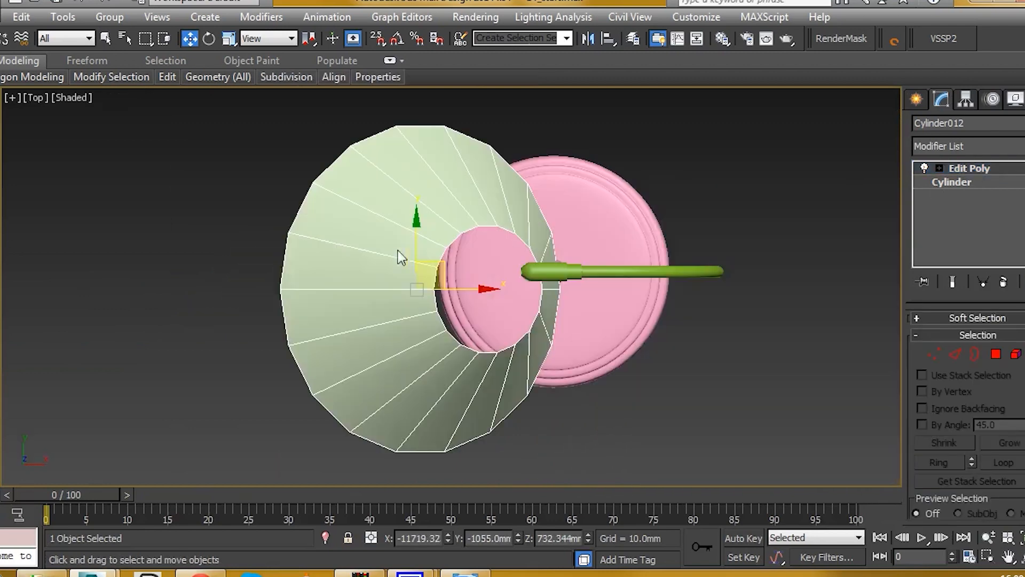
{"action": "scroll", "coordinate": [485, 263], "scroll_direction": "down", "scroll_amount": 3}
{"action": "middle_click_drag", "start_coordinate": [307, 241], "coordinate": [518, 226]}
{"action": "scroll", "coordinate": [380, 253], "scroll_direction": "up", "scroll_amount": 2}
{"action": "middle_click_drag", "start_coordinate": [381, 262], "coordinate": [469, 299]}
{"action": "key", "text": "F3"}
{"action": "left_click", "coordinate": [916, 99]}
{"action": "left_click", "coordinate": [947, 208]}
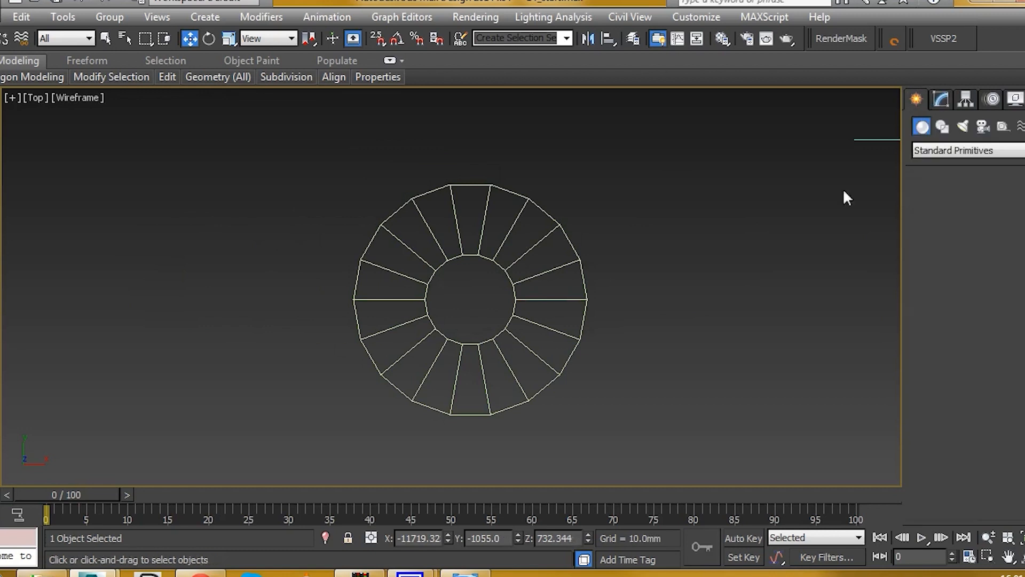
{"action": "left_click_drag", "start_coordinate": [429, 255], "coordinate": [524, 351]}
Set the box's length, width and height to 60 mm each.
{"action": "double_click", "coordinate": [1000, 433]}
{"action": "type", "text": "60"}
{"action": "key", "text": "Tab"}
{"action": "type", "text": "6"}
{"action": "key", "text": "Tab"}
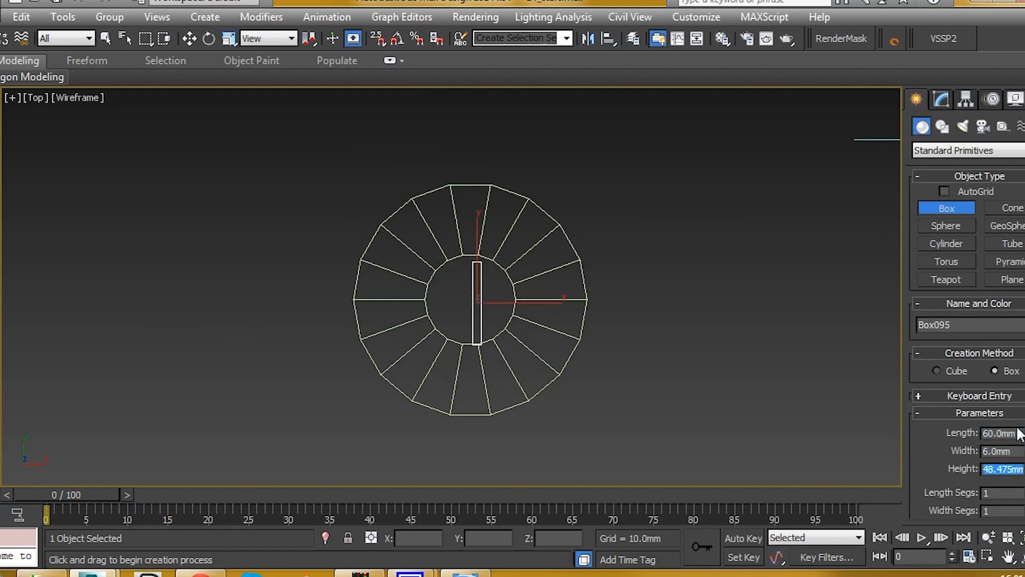
{"action": "left_click", "coordinate": [1001, 453]}
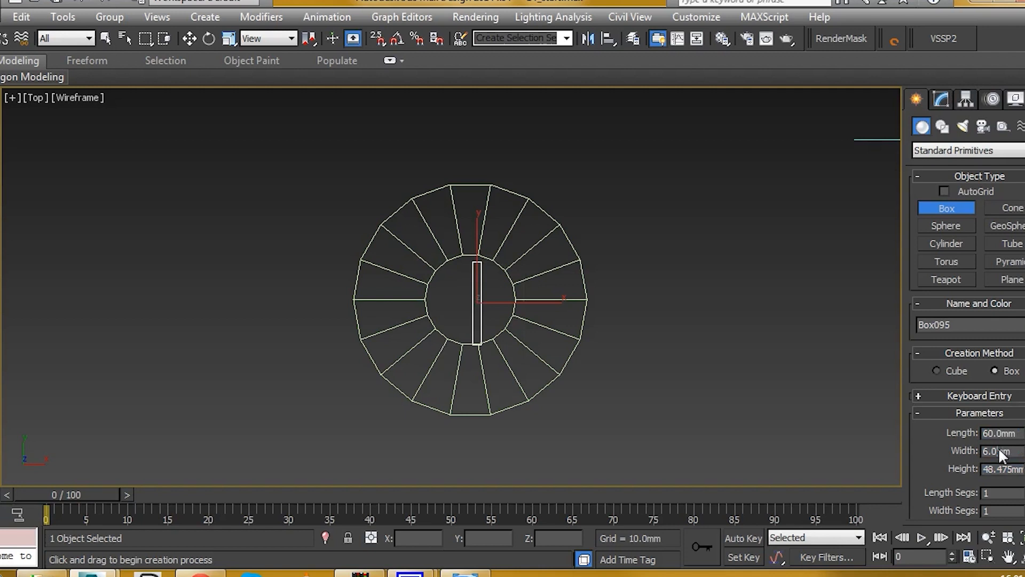
{"action": "type", "text": "60"}
{"action": "key", "text": "Tab"}
{"action": "type", "text": "60"}
{"action": "key", "text": "Tab"}
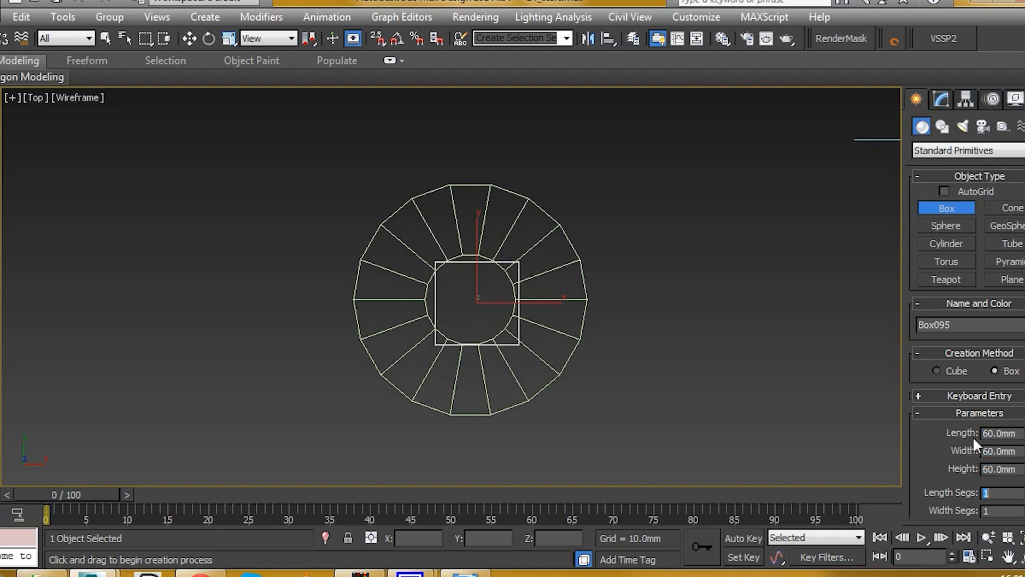
Show the box shaded and apply a TurboSmooth modifier with 2 iterations to it.
{"action": "middle_click_drag", "start_coordinate": [521, 245], "coordinate": [492, 274], "text": "alt"}
{"action": "key", "text": "F3"}
{"action": "middle_click_drag", "start_coordinate": [530, 303], "coordinate": [506, 235], "text": "alt"}
{"action": "key", "text": "w"}
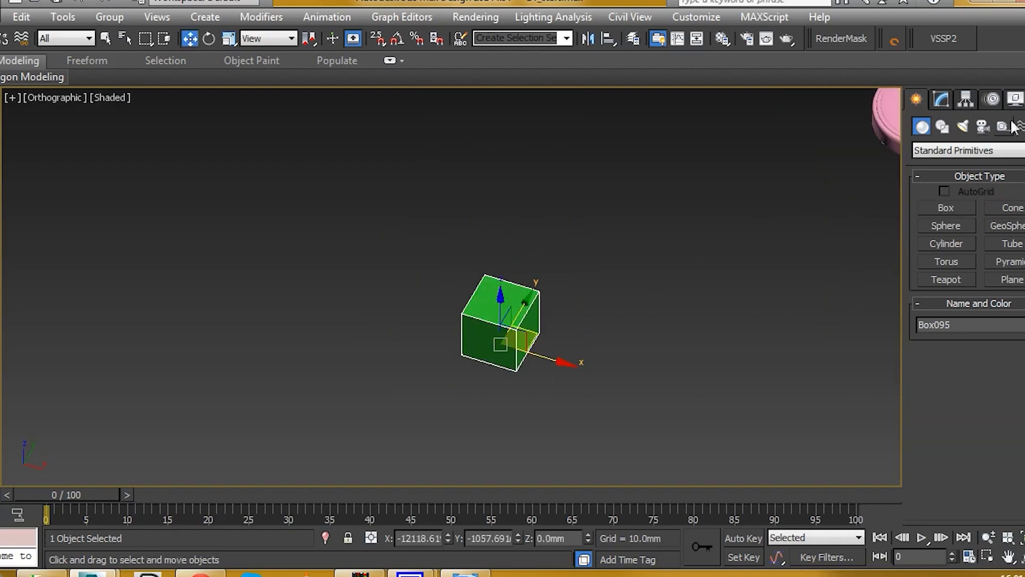
{"action": "left_click", "coordinate": [942, 100]}
{"action": "left_click", "coordinate": [967, 145]}
{"action": "scroll", "coordinate": [1000, 458], "scroll_direction": "down", "scroll_amount": 15}
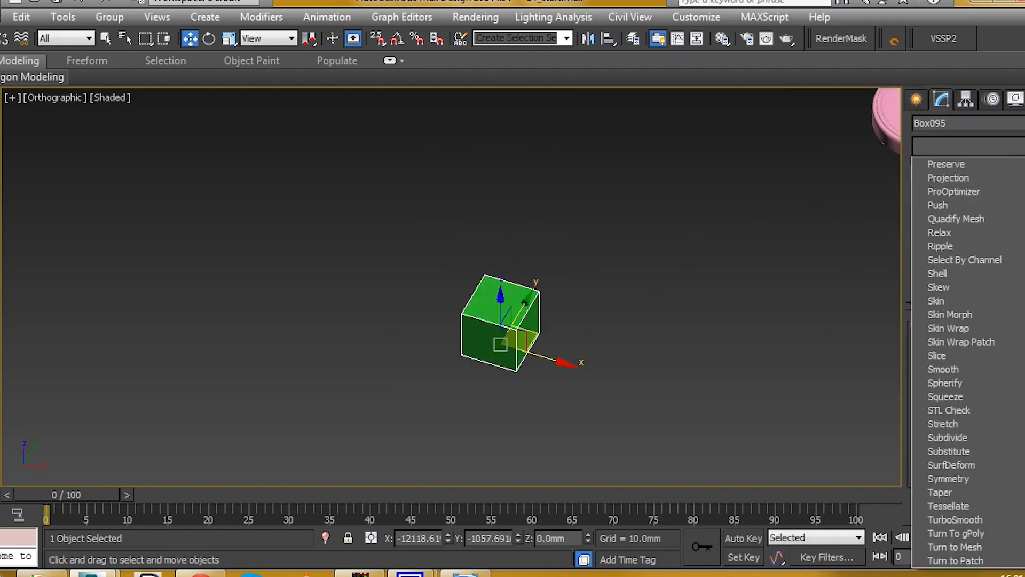
{"action": "left_click", "coordinate": [968, 382]}
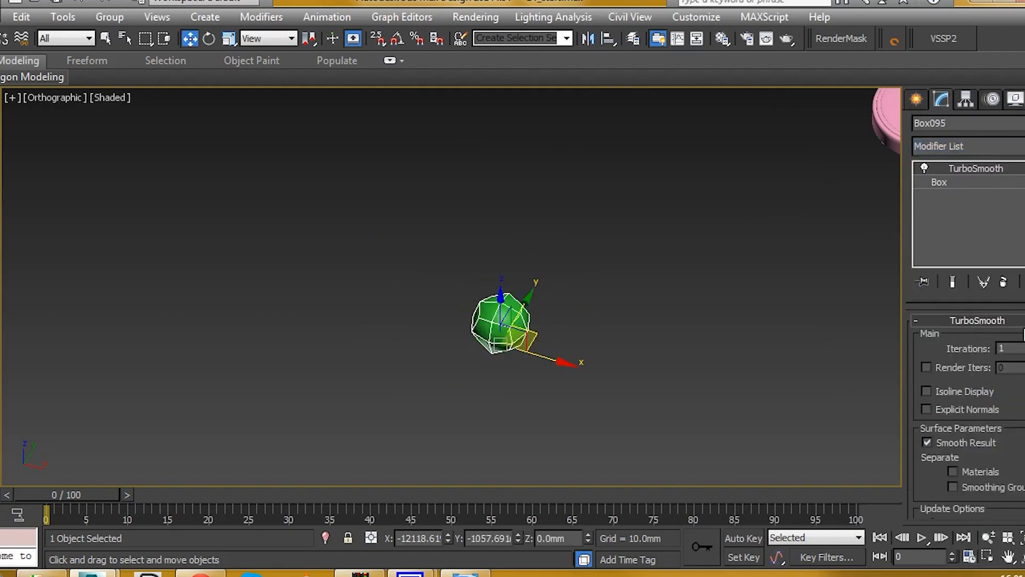
{"action": "left_click", "coordinate": [1024, 346]}
Add a Spherify modifier at 100 percent above the box's TurboSmooth.
{"action": "scroll", "coordinate": [490, 341], "scroll_direction": "up", "scroll_amount": 6}
{"action": "middle_click_drag", "start_coordinate": [545, 309], "coordinate": [537, 301], "text": "alt"}
{"action": "key", "text": "f"}
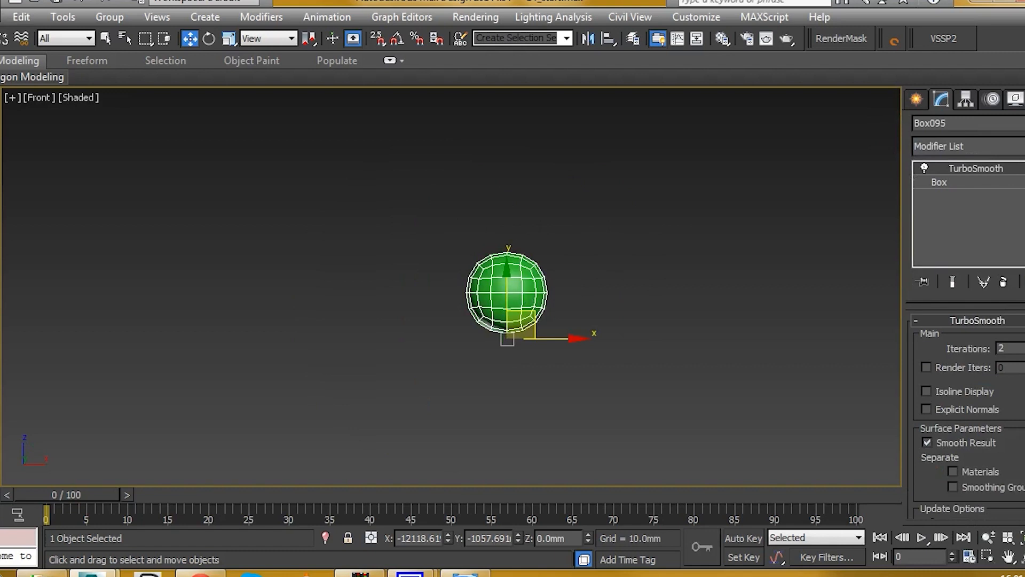
{"action": "left_click", "coordinate": [968, 146]}
{"action": "scroll", "coordinate": [977, 352], "scroll_direction": "down", "scroll_amount": 10}
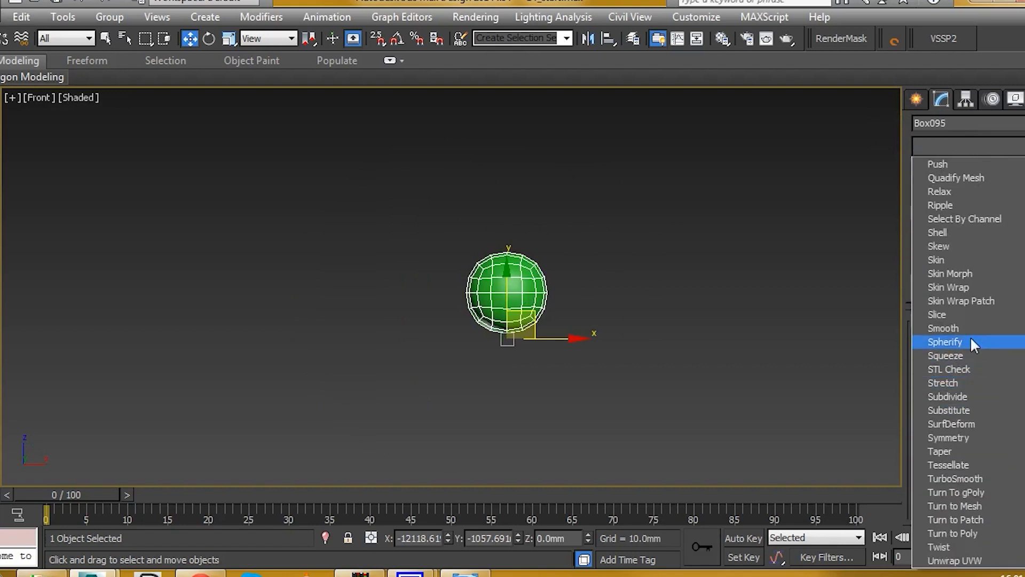
{"action": "left_click", "coordinate": [968, 339]}
{"action": "scroll", "coordinate": [546, 258], "scroll_direction": "up", "scroll_amount": 2}
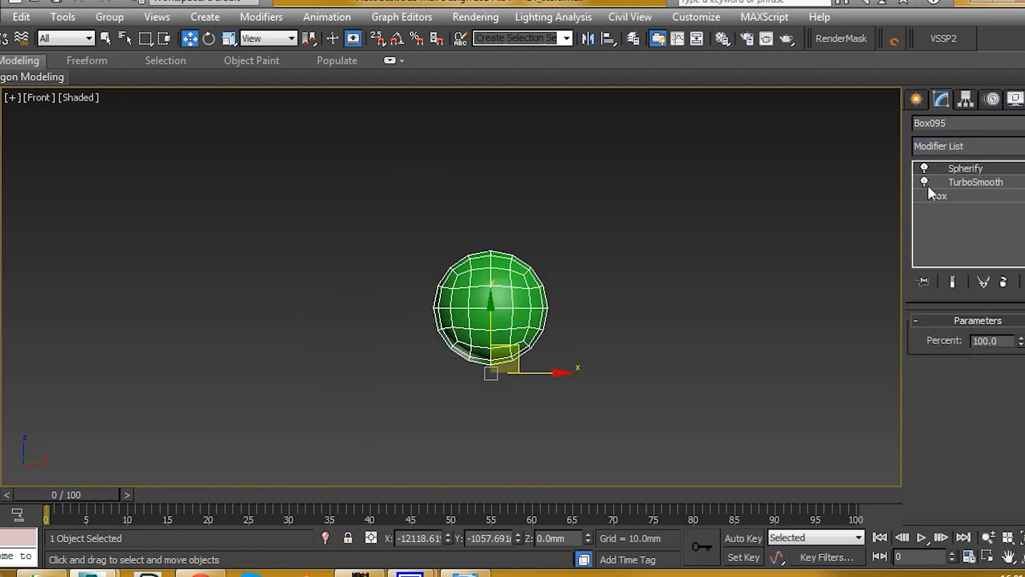
Add an Edit Poly modifier to the sphere and delete the polygons of its lower half.
{"action": "left_click", "coordinate": [960, 147]}
{"action": "scroll", "coordinate": [965, 406], "scroll_direction": "down", "scroll_amount": 1}
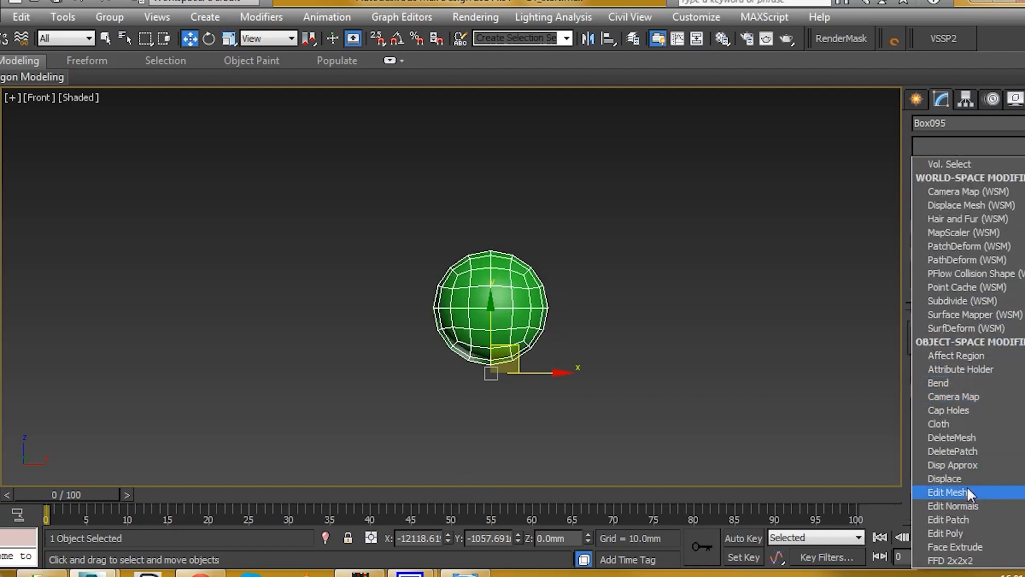
{"action": "left_click", "coordinate": [956, 533]}
{"action": "left_click", "coordinate": [996, 354]}
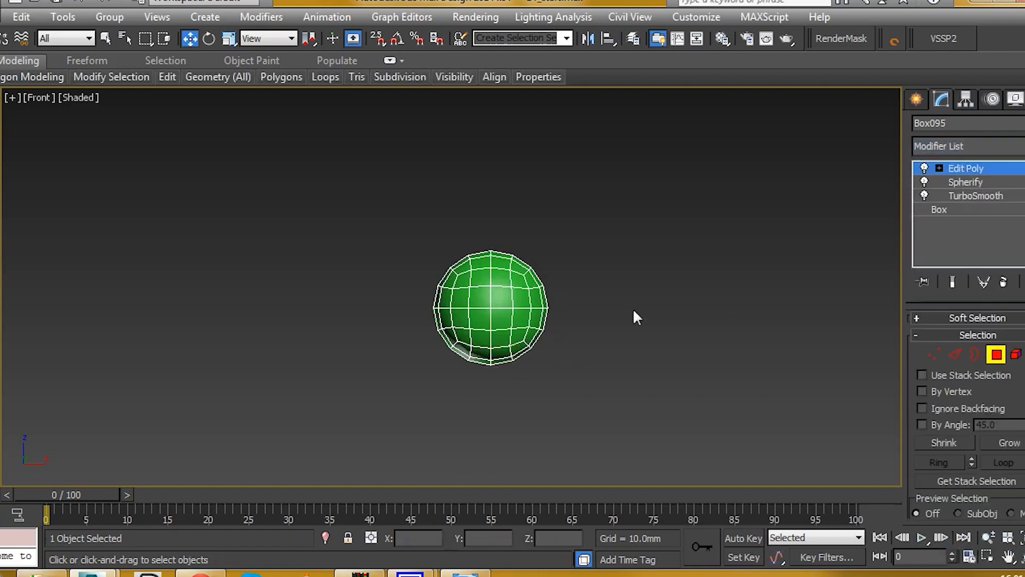
{"action": "left_click_drag", "start_coordinate": [464, 337], "coordinate": [428, 326]}
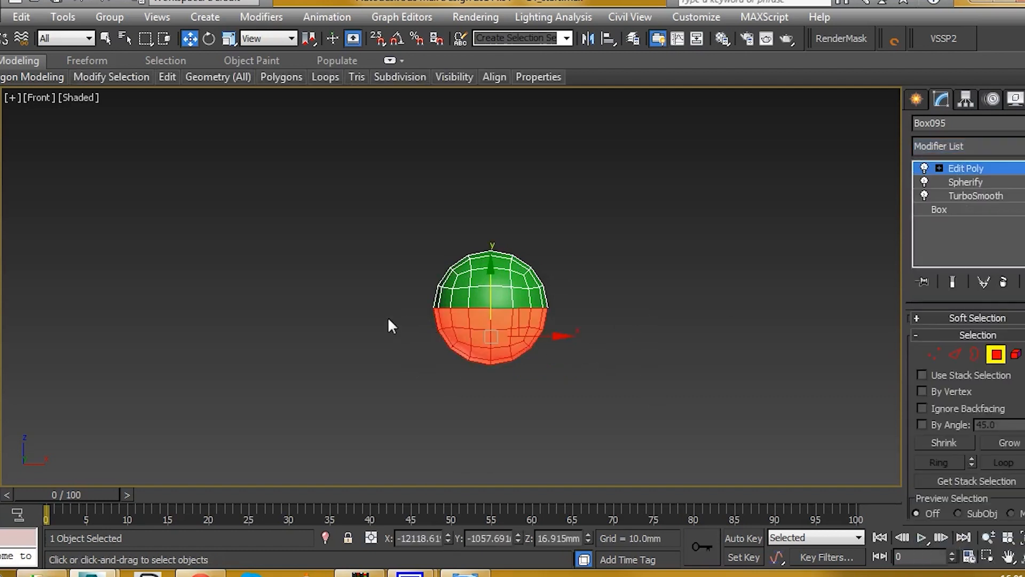
{"action": "key", "text": "Delete"}
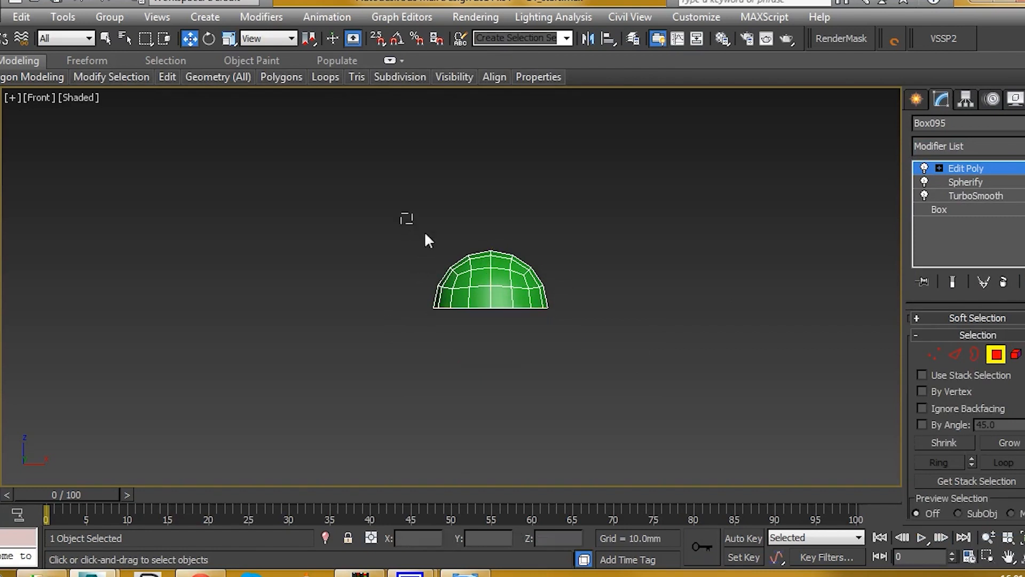
Select all remaining polygons of the half-sphere and flatten them into a horizontal disc with Make Planar.
{"action": "left_click_drag", "start_coordinate": [425, 234], "coordinate": [620, 325]}
{"action": "scroll", "coordinate": [996, 386], "scroll_direction": "down", "scroll_amount": 15}
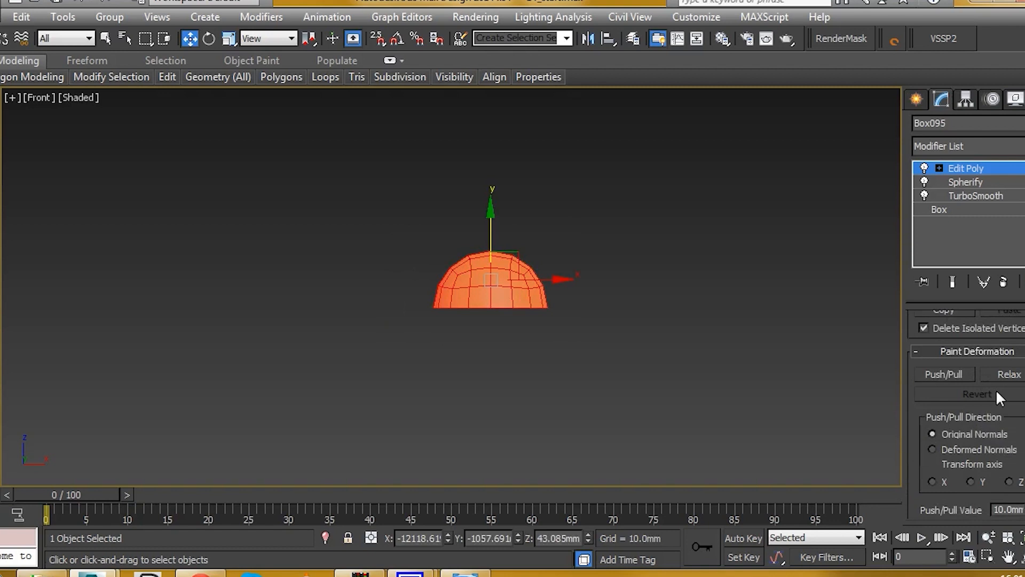
{"action": "scroll", "coordinate": [995, 388], "scroll_direction": "up", "scroll_amount": 4}
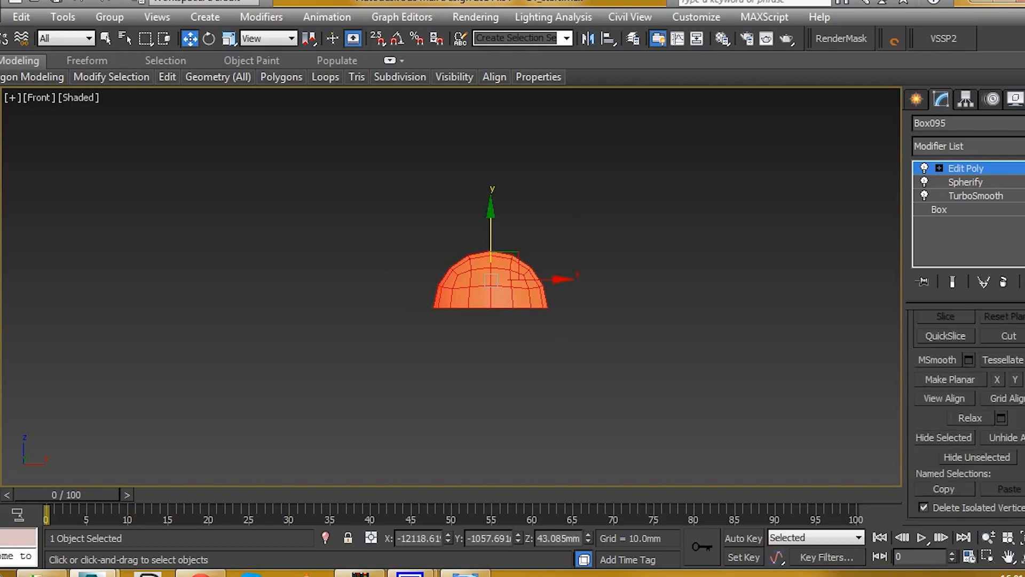
{"action": "key", "text": "Delete"}
{"action": "left_click", "coordinate": [964, 168]}
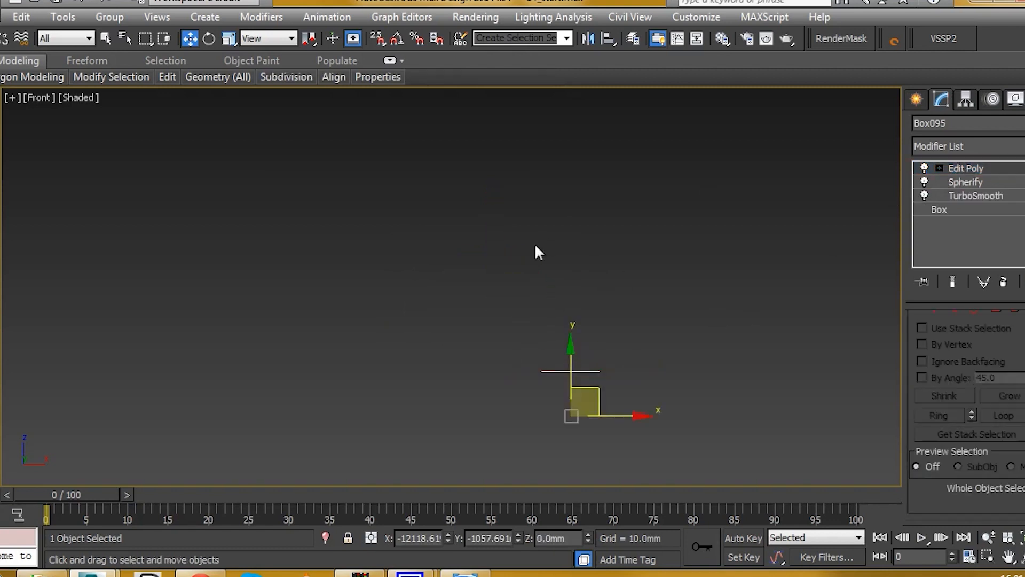
Center the flattened disc's pivot on the object with Affect Pivot Only.
{"action": "left_click", "coordinate": [965, 100]}
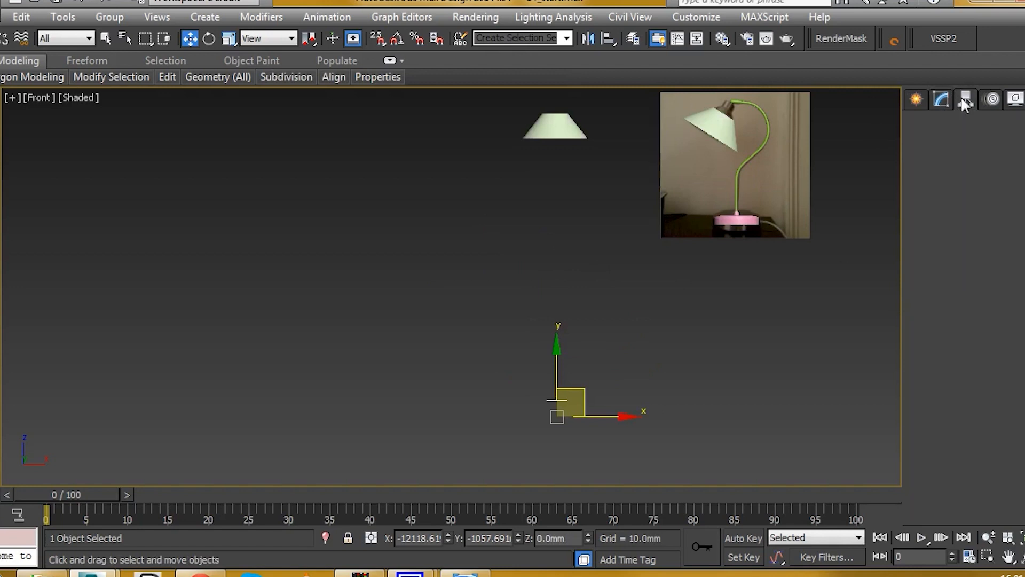
{"action": "left_click", "coordinate": [989, 206]}
{"action": "left_click", "coordinate": [994, 294]}
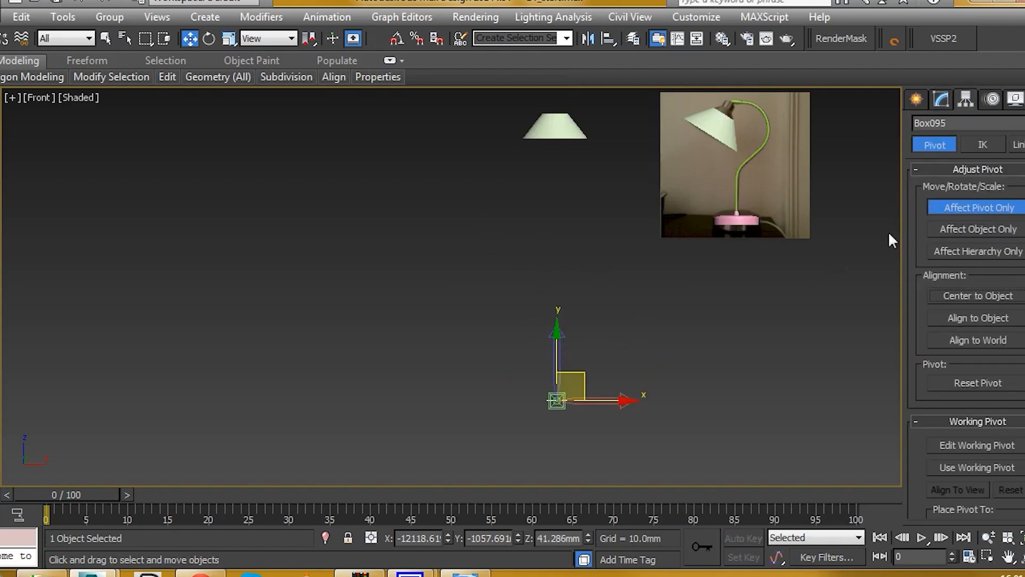
{"action": "left_click", "coordinate": [979, 207]}
Raise the disc above the upright lampshade and clone it as one instance onto the lamp in the reference photo.
{"action": "left_click_drag", "start_coordinate": [553, 367], "coordinate": [567, 65]}
{"action": "middle_click_drag", "start_coordinate": [557, 106], "coordinate": [396, 233]}
{"action": "scroll", "coordinate": [509, 272], "scroll_direction": "up", "scroll_amount": 5}
{"action": "scroll", "coordinate": [397, 234], "scroll_direction": "down", "scroll_amount": 2}
{"action": "left_click_drag", "start_coordinate": [378, 238], "coordinate": [732, 207], "text": "shift"}
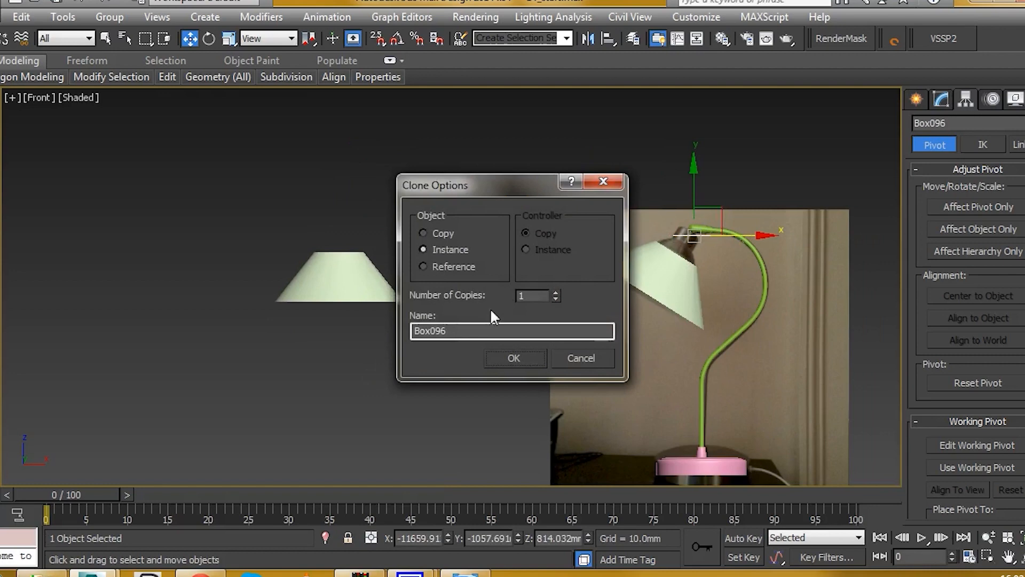
{"action": "left_click", "coordinate": [513, 359]}
Tilt the cloned disc about 32 degrees and position it along the top opening of the tilted lampshade.
{"action": "scroll", "coordinate": [680, 242], "scroll_direction": "up", "scroll_amount": 4}
{"action": "left_click_drag", "start_coordinate": [755, 196], "coordinate": [710, 252]}
{"action": "scroll", "coordinate": [664, 311], "scroll_direction": "up", "scroll_amount": 3}
{"action": "key", "text": "e"}
{"action": "middle_click_drag", "start_coordinate": [762, 189], "coordinate": [634, 274]}
{"action": "left_click_drag", "start_coordinate": [666, 223], "coordinate": [704, 261]}
{"action": "key", "text": "w"}
{"action": "left_click_drag", "start_coordinate": [612, 278], "coordinate": [562, 316]}
{"action": "key", "text": "e"}
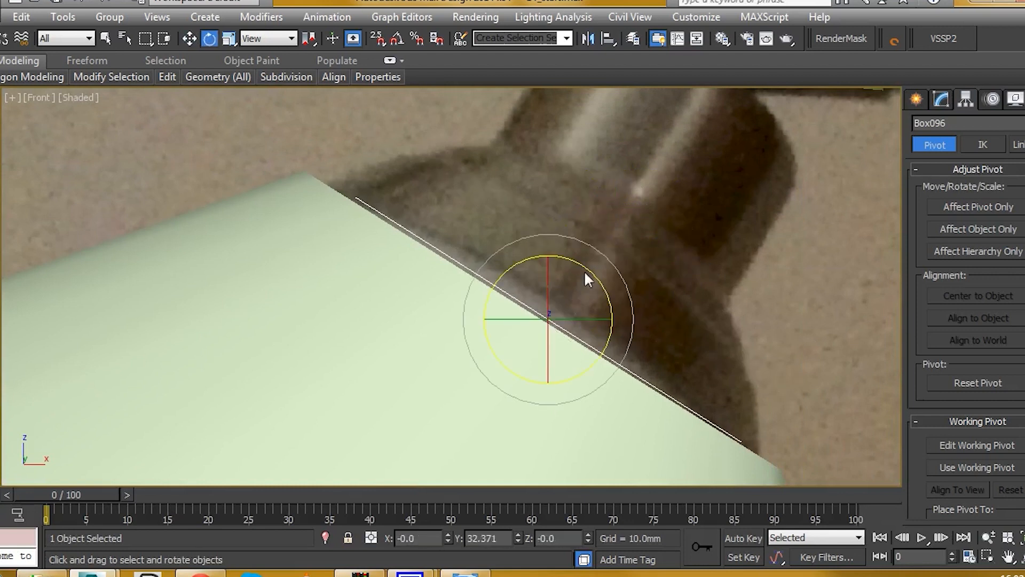
{"action": "left_click_drag", "start_coordinate": [585, 277], "coordinate": [587, 269]}
Move the tilted disc up to the top end of the metal holder in the photo.
{"action": "key", "text": "w"}
{"action": "middle_click_drag", "start_coordinate": [582, 278], "coordinate": [551, 312]}
{"action": "scroll", "coordinate": [547, 319], "scroll_direction": "down", "scroll_amount": 6}
{"action": "left_click_drag", "start_coordinate": [548, 322], "coordinate": [626, 198]}
Select the upright disc above the straight lampshade and add a second Edit Poly modifier to it.
{"action": "scroll", "coordinate": [572, 248], "scroll_direction": "down", "scroll_amount": 5}
{"action": "middle_click_drag", "start_coordinate": [408, 293], "coordinate": [687, 280]}
{"action": "scroll", "coordinate": [687, 280], "scroll_direction": "down", "scroll_amount": 3}
{"action": "middle_click_drag", "start_coordinate": [488, 244], "coordinate": [488, 273], "text": "alt"}
{"action": "left_click", "coordinate": [472, 244]}
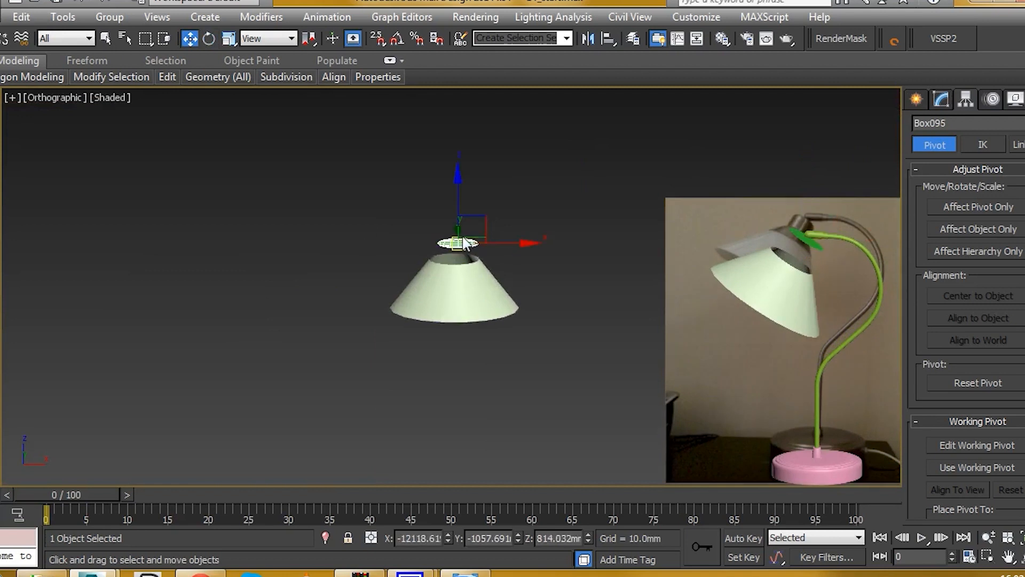
{"action": "middle_click_drag", "start_coordinate": [629, 229], "coordinate": [530, 230]}
{"action": "scroll", "coordinate": [627, 232], "scroll_direction": "up", "scroll_amount": 3}
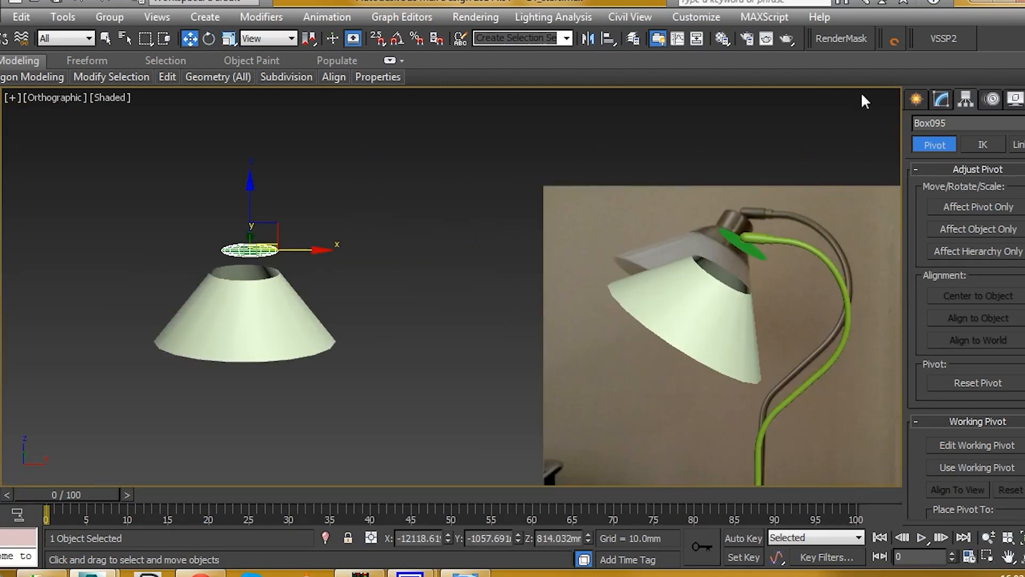
{"action": "left_click", "coordinate": [940, 99]}
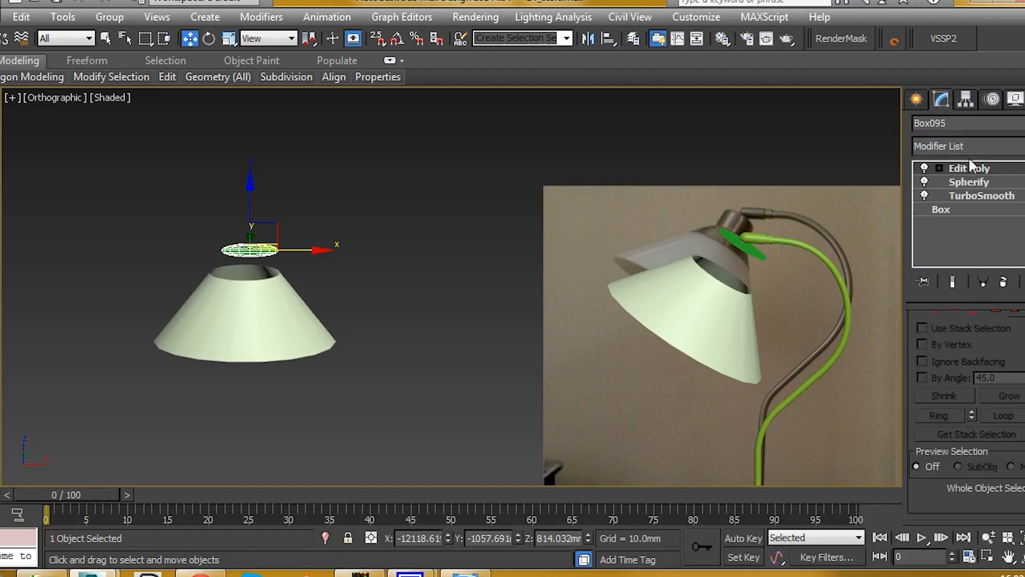
{"action": "left_click", "coordinate": [968, 155]}
{"action": "scroll", "coordinate": [967, 374], "scroll_direction": "down", "scroll_amount": 2}
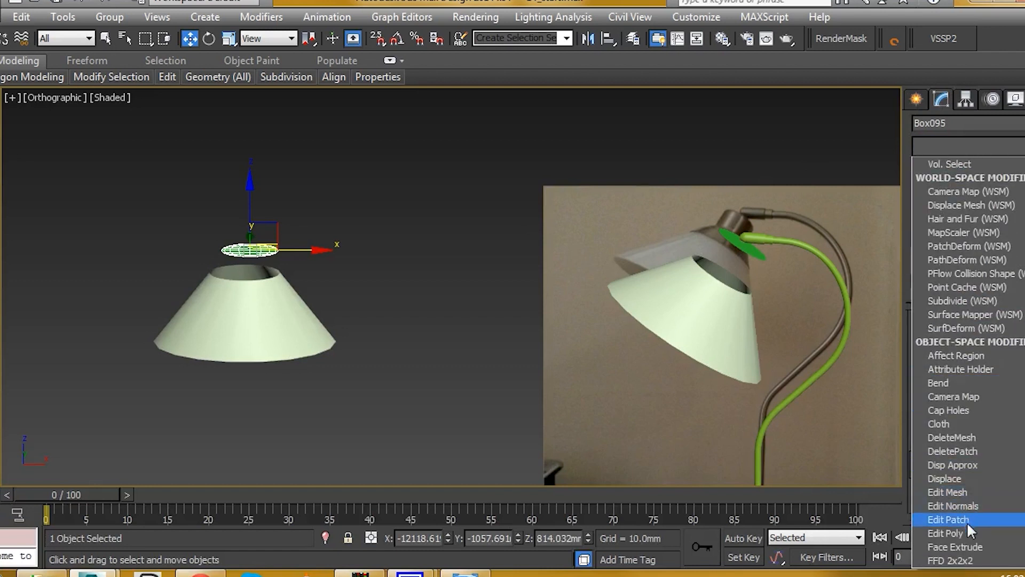
{"action": "left_click", "coordinate": [968, 532]}
{"action": "scroll", "coordinate": [1013, 335], "scroll_direction": "up", "scroll_amount": 2}
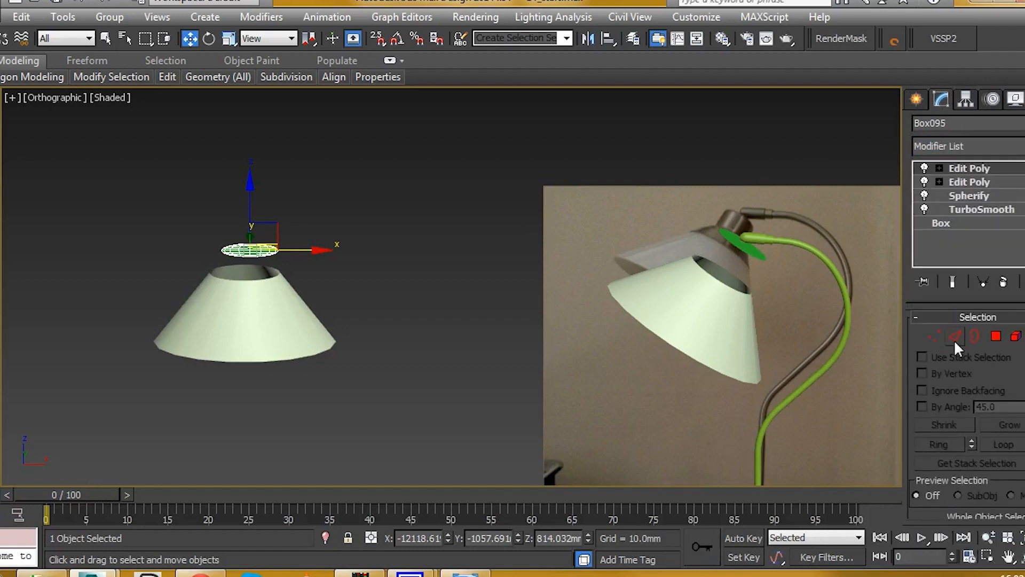
{"action": "left_click", "coordinate": [934, 335]}
{"action": "left_click_drag", "start_coordinate": [220, 197], "coordinate": [307, 290]}
{"action": "left_click_drag", "start_coordinate": [407, 343], "coordinate": [406, 342]}
{"action": "key", "text": "f"}
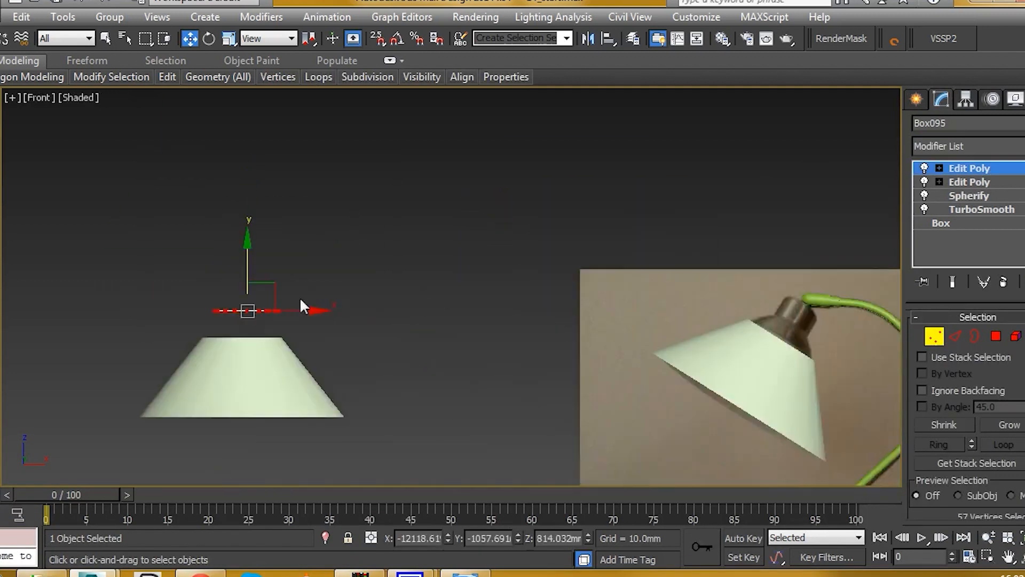
{"action": "key", "text": "r"}
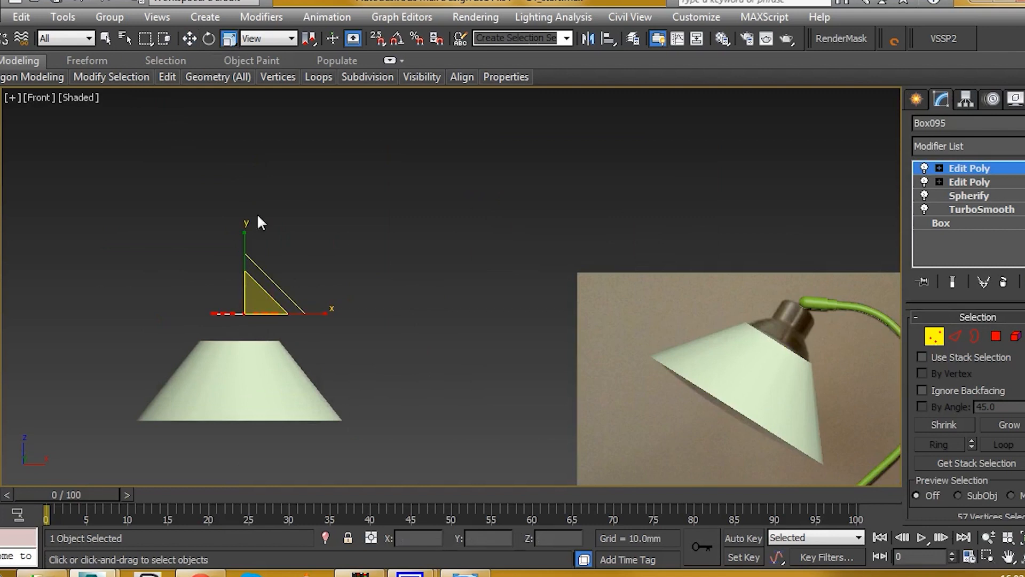
Select the disc's outer edge loop and extrude it straight down about 13 mm to form a side wall.
{"action": "left_click", "coordinate": [955, 336]}
{"action": "scroll", "coordinate": [171, 291], "scroll_direction": "up", "scroll_amount": 3}
{"action": "scroll", "coordinate": [294, 345], "scroll_direction": "up", "scroll_amount": 8}
{"action": "middle_click_drag", "start_coordinate": [270, 353], "coordinate": [345, 349]}
{"action": "scroll", "coordinate": [453, 310], "scroll_direction": "down", "scroll_amount": 3}
{"action": "middle_click_drag", "start_coordinate": [453, 310], "coordinate": [421, 343], "text": "alt"}
{"action": "left_click", "coordinate": [426, 364]}
{"action": "left_click", "coordinate": [1003, 445]}
{"action": "scroll", "coordinate": [437, 291], "scroll_direction": "down", "scroll_amount": 4}
{"action": "key", "text": "w"}
{"action": "left_click_drag", "start_coordinate": [467, 252], "coordinate": [463, 297], "text": "shift"}
{"action": "key", "text": "f"}
{"action": "key", "text": "z"}
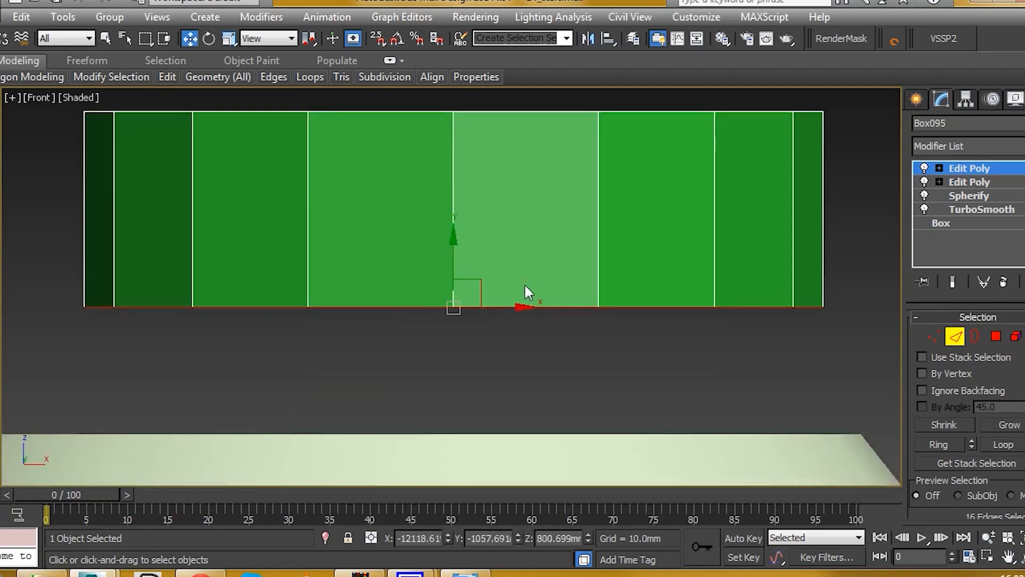
Select all polygons of the holder piece and scale them down uniformly to match the holder's neck in the photo.
{"action": "scroll", "coordinate": [528, 284], "scroll_direction": "down", "scroll_amount": 8}
{"action": "middle_click_drag", "start_coordinate": [693, 278], "coordinate": [395, 296]}
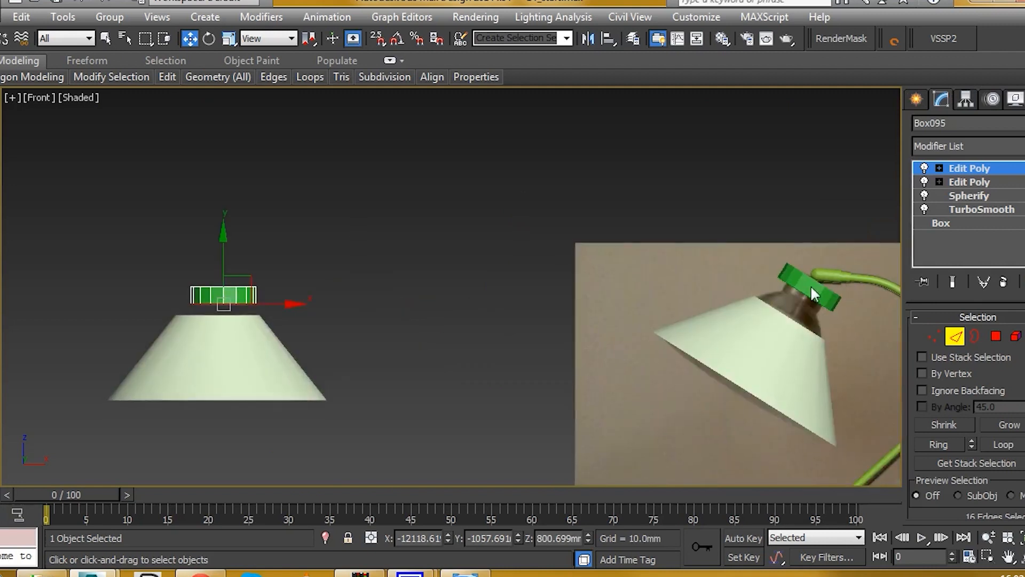
{"action": "left_click", "coordinate": [997, 336]}
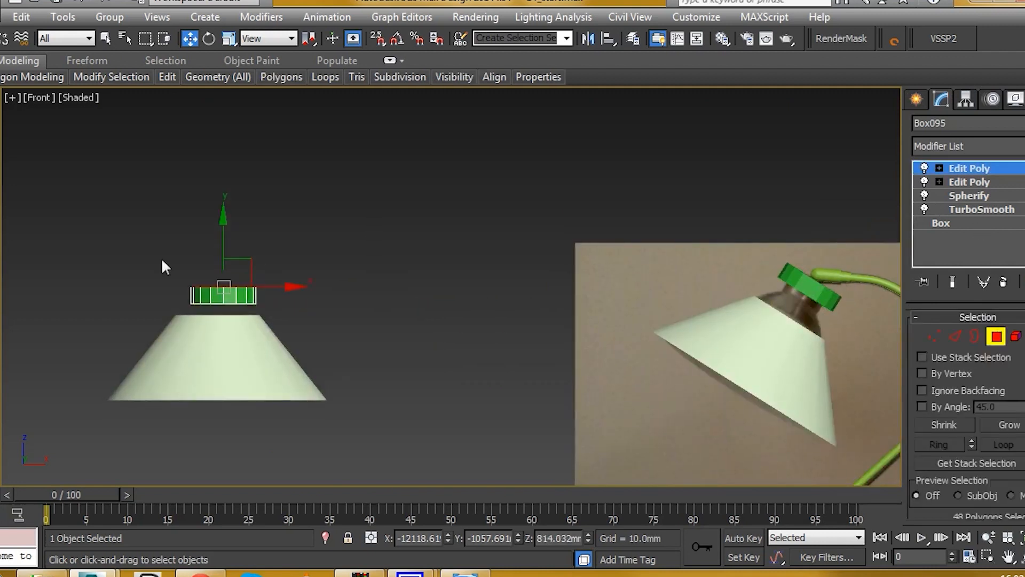
{"action": "left_click_drag", "start_coordinate": [161, 257], "coordinate": [297, 329]}
{"action": "left_click", "coordinate": [230, 38]}
{"action": "left_click_drag", "start_coordinate": [248, 257], "coordinate": [243, 316]}
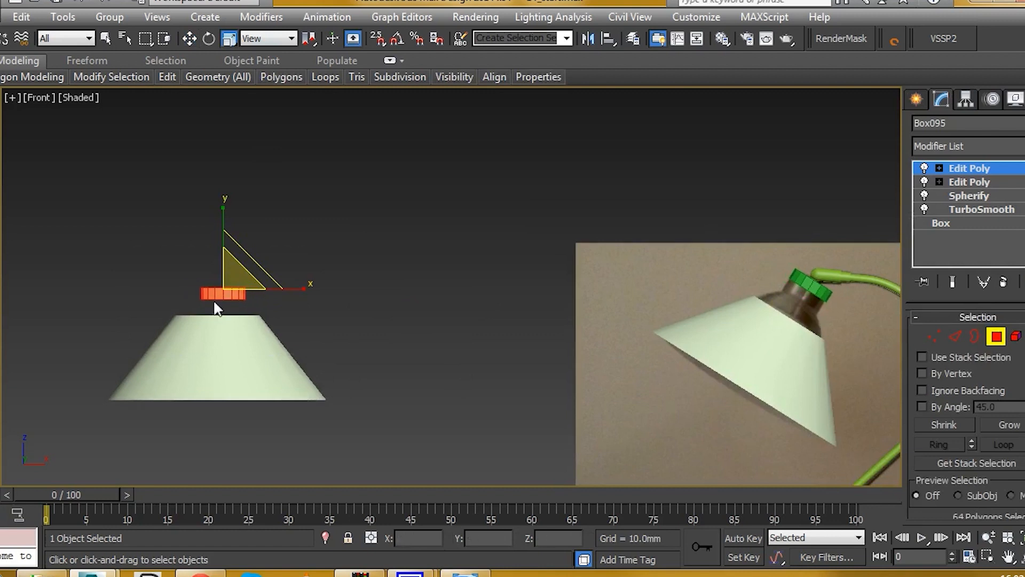
Move the neck's bottom edge loop down about 13 mm and raise the whole holder about 24 mm.
{"action": "key", "text": "2"}
{"action": "scroll", "coordinate": [213, 299], "scroll_direction": "up", "scroll_amount": 3}
{"action": "scroll", "coordinate": [213, 299], "scroll_direction": "down", "scroll_amount": 3}
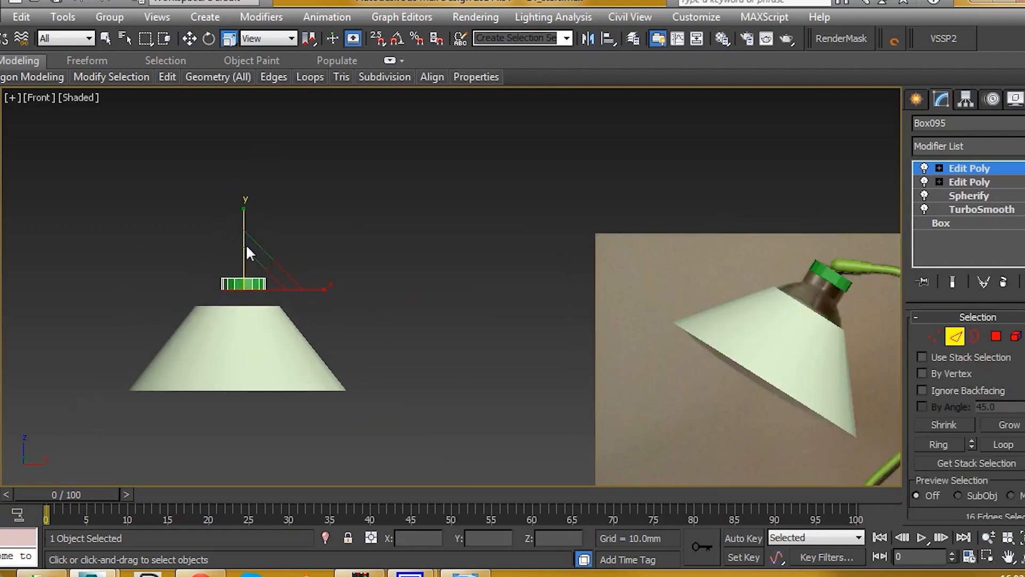
{"action": "key", "text": "w"}
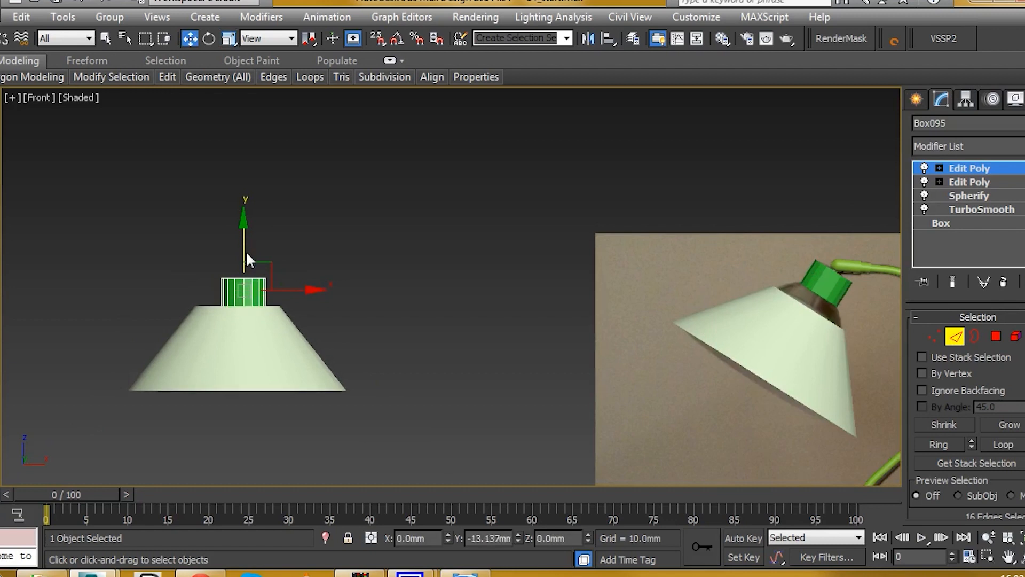
{"action": "left_click", "coordinate": [935, 168]}
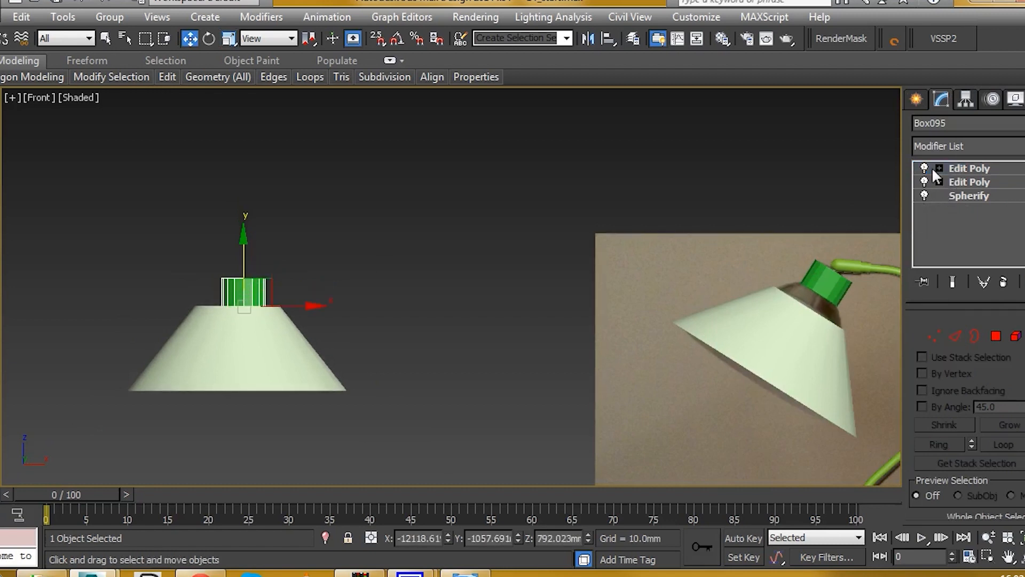
{"action": "left_click_drag", "start_coordinate": [243, 229], "coordinate": [245, 206]}
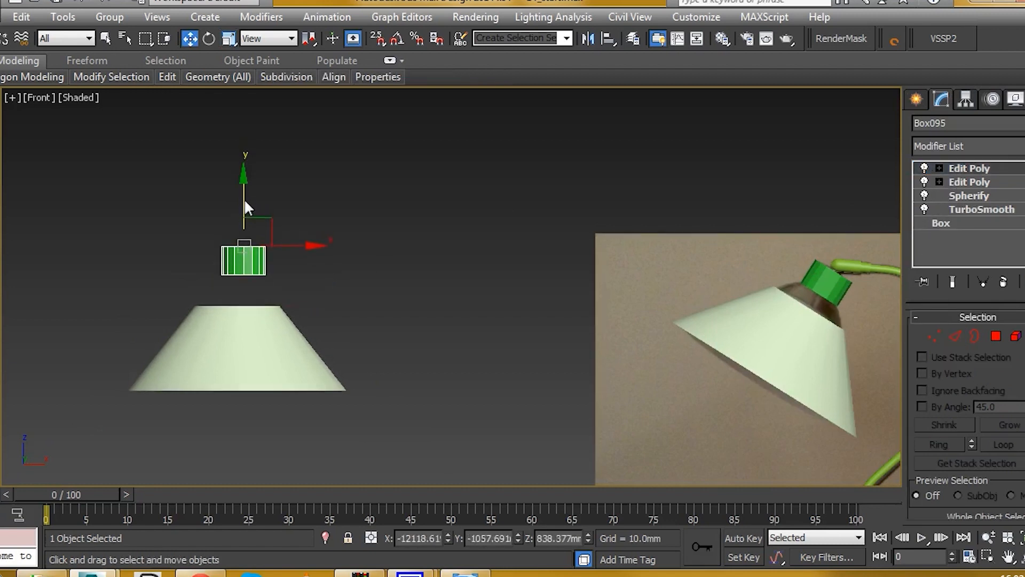
Extrude the neck's bottom edge loop outward to the collar's width in the photo and lower the new loop about 13 mm.
{"action": "key", "text": "2"}
{"action": "scroll", "coordinate": [245, 262], "scroll_direction": "up", "scroll_amount": 3}
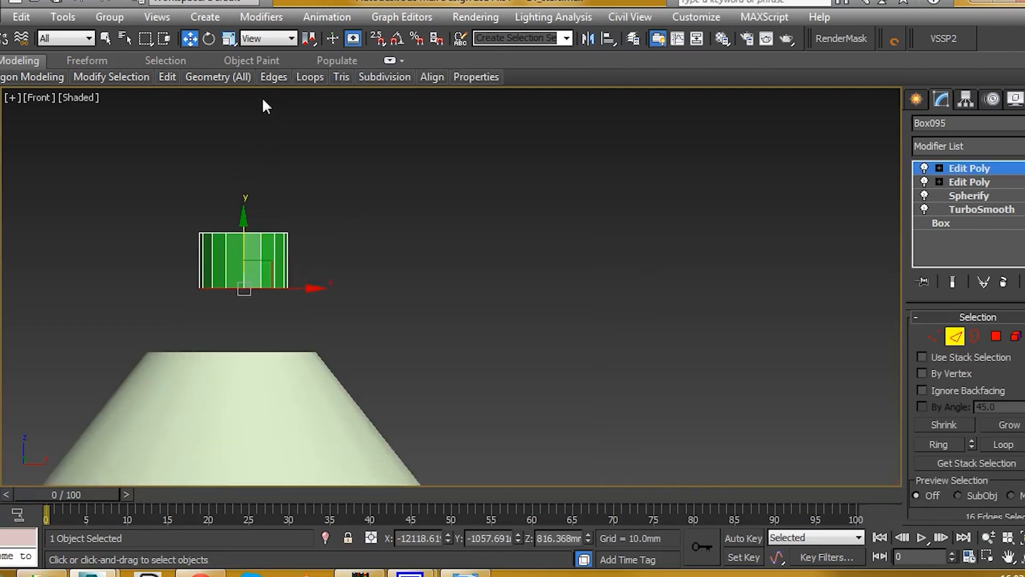
{"action": "scroll", "coordinate": [262, 98], "scroll_direction": "down", "scroll_amount": 3}
{"action": "left_click", "coordinate": [231, 38]}
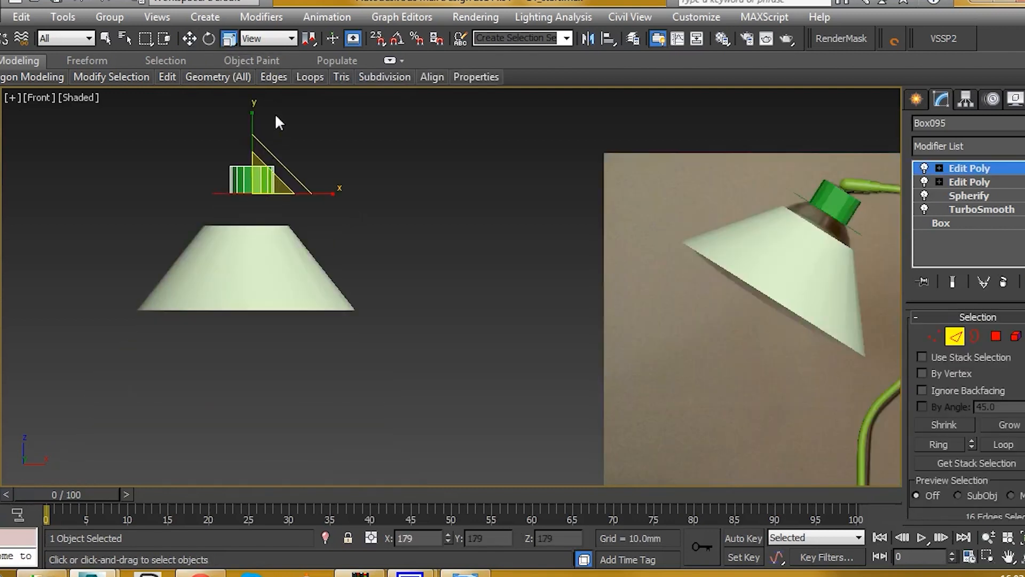
{"action": "left_click_drag", "start_coordinate": [254, 139], "coordinate": [255, 161]}
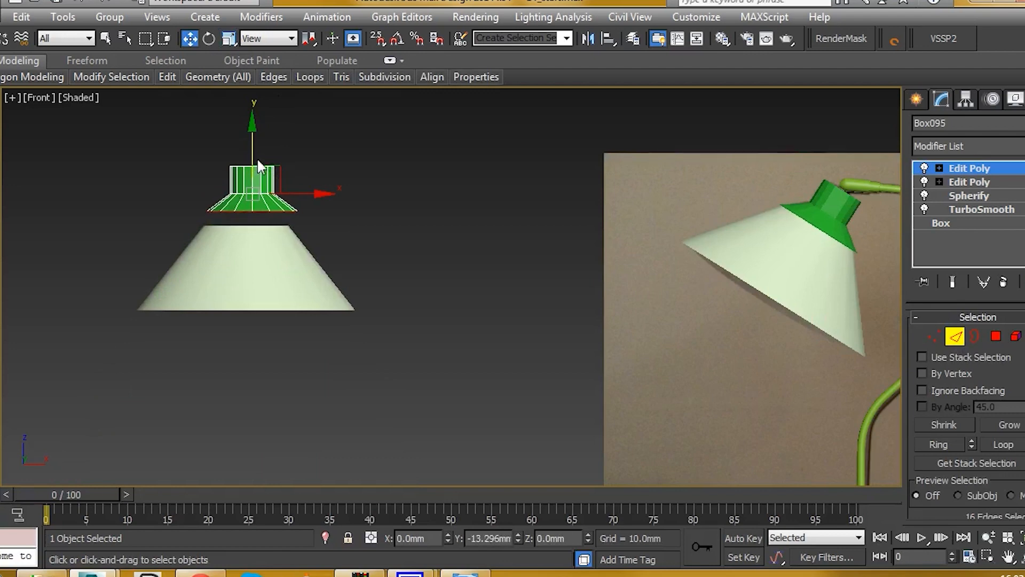
Examine the holder's neck and flared collar against the metal holder in the reference photo from several angles.
{"action": "scroll", "coordinate": [827, 224], "scroll_direction": "up", "scroll_amount": 3}
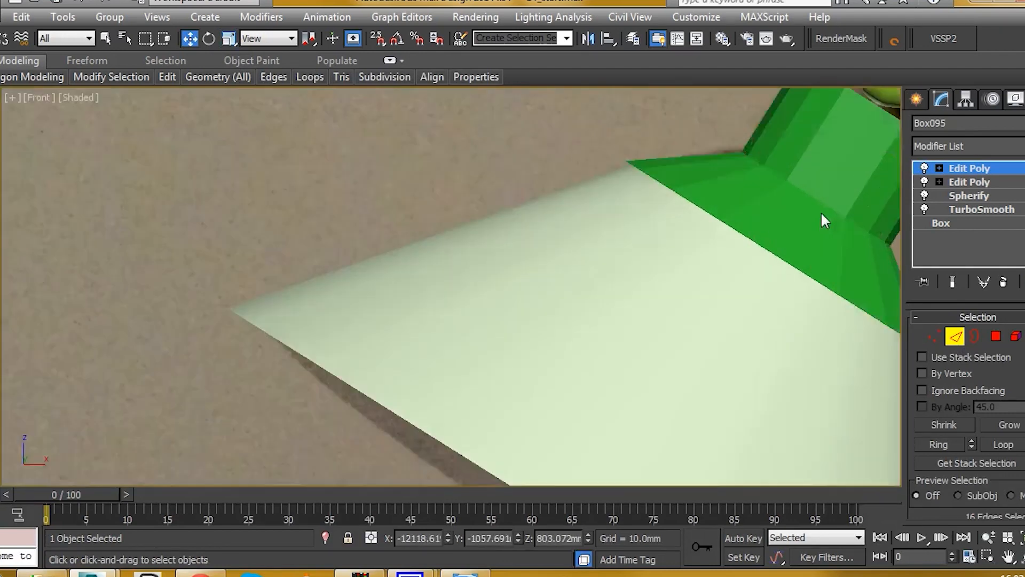
{"action": "scroll", "coordinate": [641, 280], "scroll_direction": "down", "scroll_amount": 6}
{"action": "scroll", "coordinate": [663, 267], "scroll_direction": "up", "scroll_amount": 5}
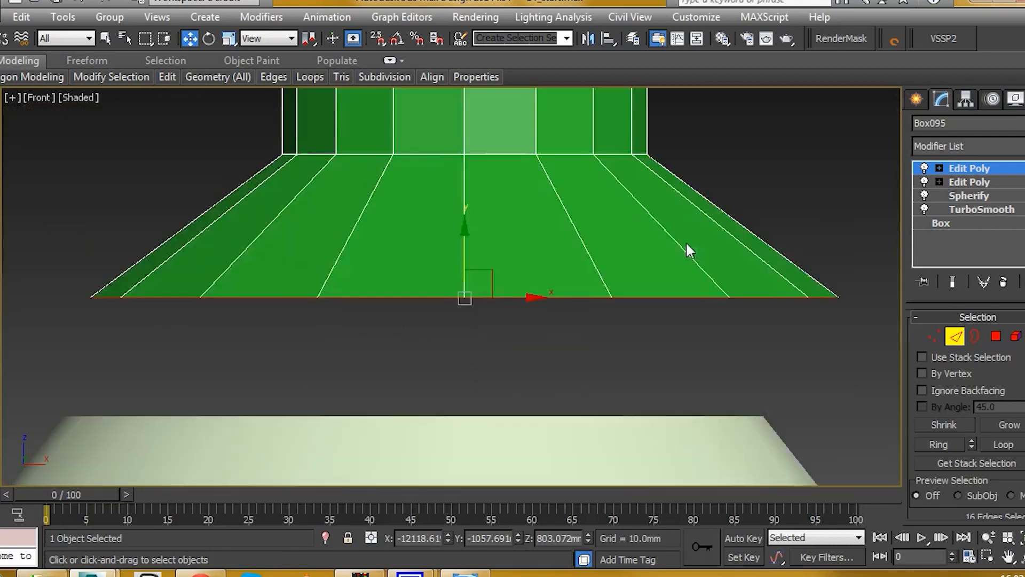
{"action": "scroll", "coordinate": [659, 271], "scroll_direction": "down", "scroll_amount": 8}
{"action": "middle_click_drag", "start_coordinate": [782, 271], "coordinate": [584, 323]}
{"action": "scroll", "coordinate": [588, 326], "scroll_direction": "up", "scroll_amount": 8}
{"action": "scroll", "coordinate": [647, 347], "scroll_direction": "down", "scroll_amount": 6}
{"action": "middle_click_drag", "start_coordinate": [647, 347], "coordinate": [646, 280], "text": "alt"}
{"action": "scroll", "coordinate": [667, 327], "scroll_direction": "down", "scroll_amount": 2}
{"action": "scroll", "coordinate": [717, 280], "scroll_direction": "up", "scroll_amount": 8}
{"action": "scroll", "coordinate": [664, 315], "scroll_direction": "down", "scroll_amount": 8}
{"action": "scroll", "coordinate": [617, 244], "scroll_direction": "up", "scroll_amount": 8}
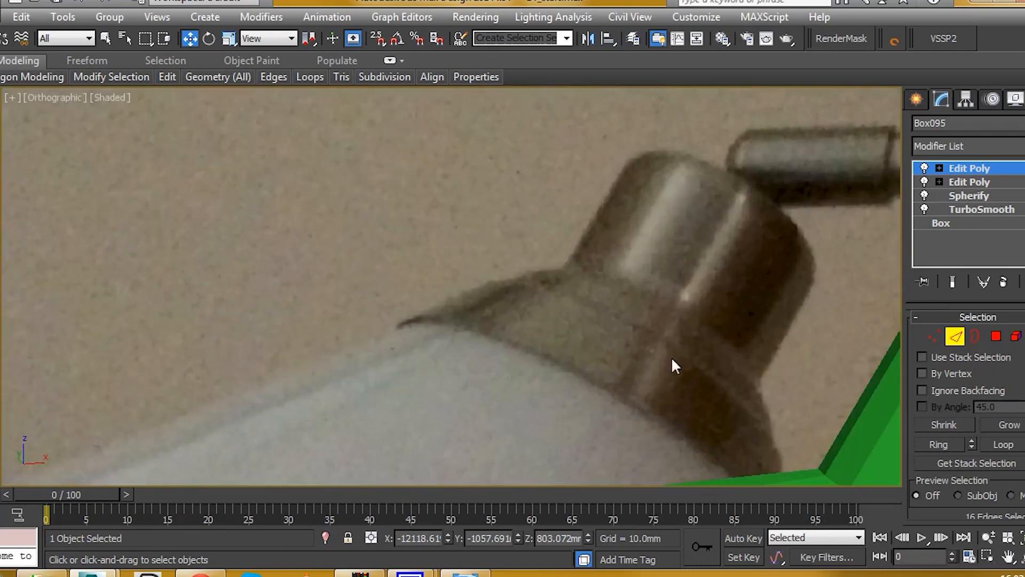
{"action": "scroll", "coordinate": [625, 318], "scroll_direction": "down", "scroll_amount": 6}
{"action": "scroll", "coordinate": [686, 336], "scroll_direction": "down", "scroll_amount": 5}
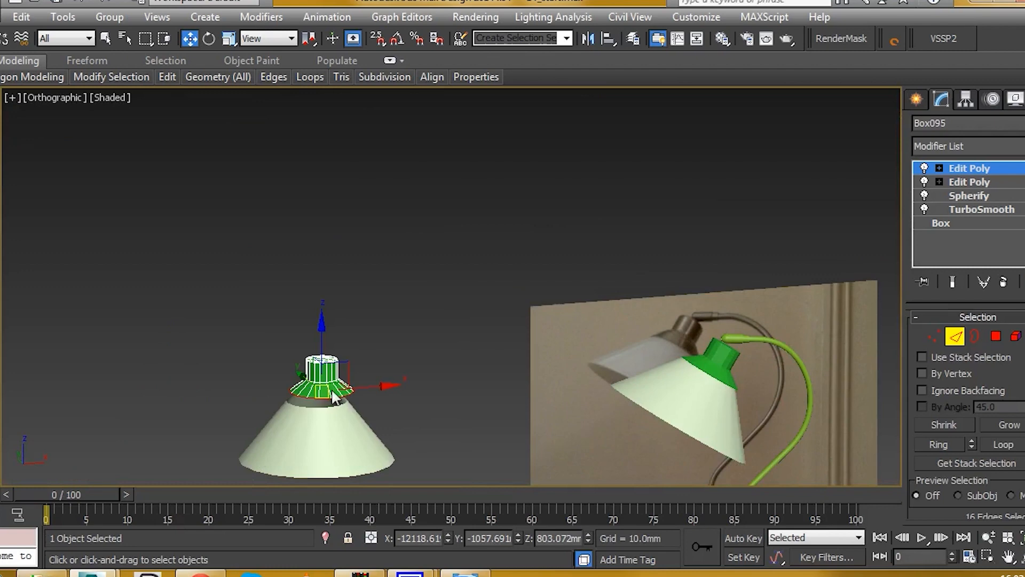
{"action": "scroll", "coordinate": [680, 333], "scroll_direction": "up", "scroll_amount": 8}
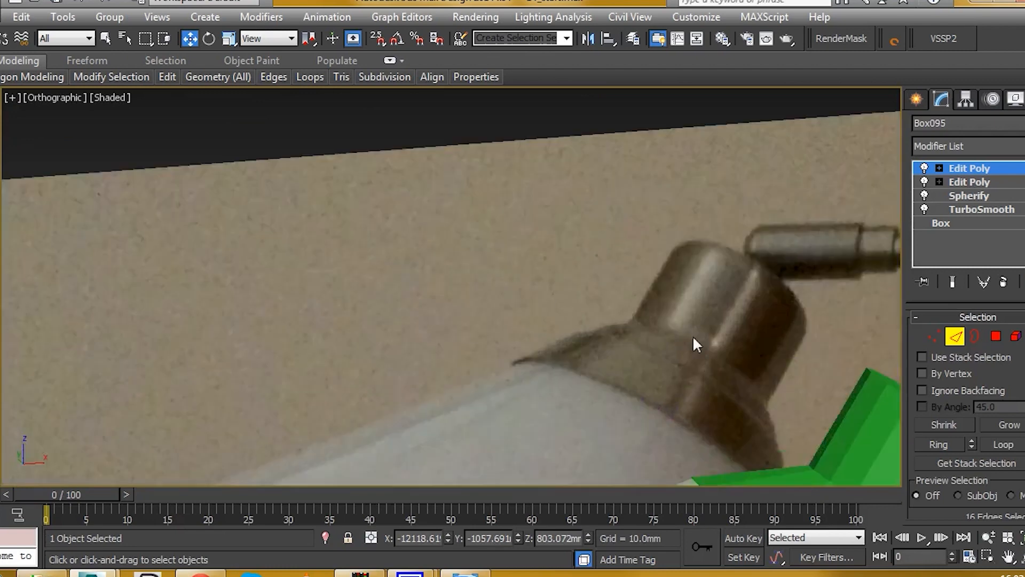
{"action": "scroll", "coordinate": [693, 339], "scroll_direction": "down", "scroll_amount": 8}
{"action": "scroll", "coordinate": [313, 397], "scroll_direction": "up", "scroll_amount": 4}
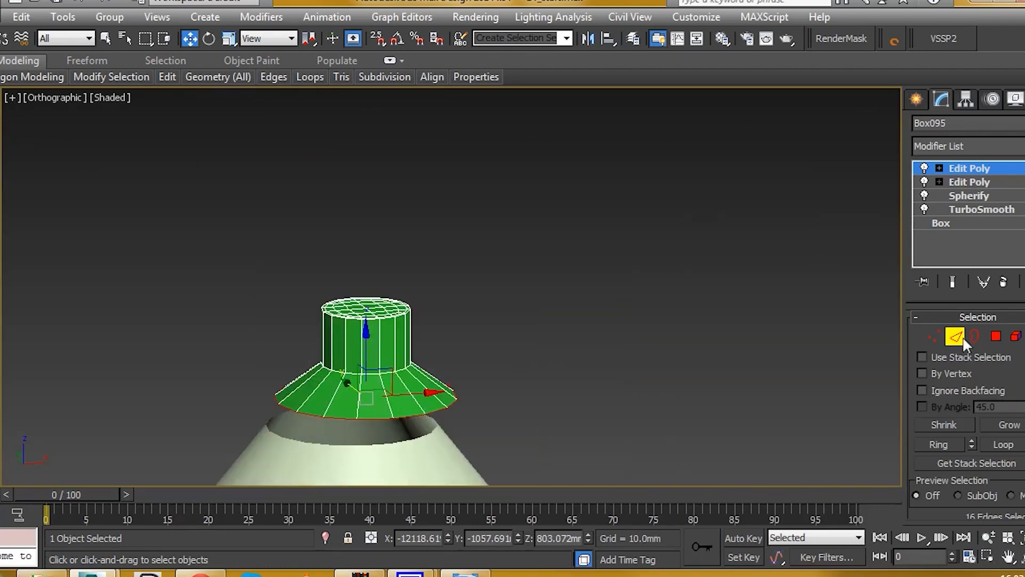
{"action": "middle_click_drag", "start_coordinate": [497, 391], "coordinate": [458, 359]}
{"action": "key", "text": "f"}
{"action": "key", "text": "z"}
{"action": "scroll", "coordinate": [454, 318], "scroll_direction": "down", "scroll_amount": 6}
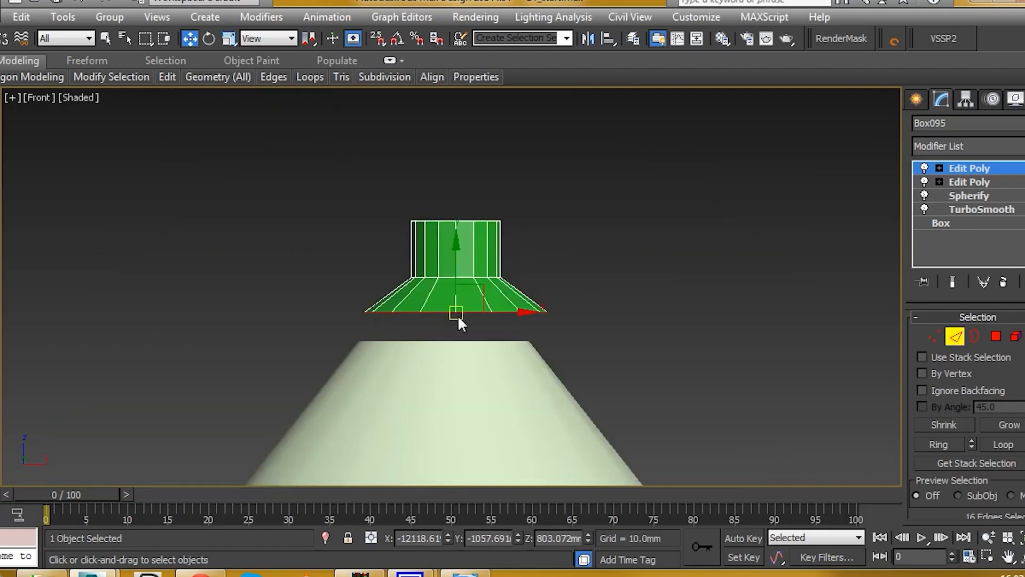
Leave edge editing and delete the upright lampshade together with the upright holder copy.
{"action": "scroll", "coordinate": [457, 315], "scroll_direction": "down", "scroll_amount": 5}
{"action": "scroll", "coordinate": [476, 322], "scroll_direction": "up", "scroll_amount": 3}
{"action": "left_click", "coordinate": [992, 172]}
{"action": "left_click_drag", "start_coordinate": [330, 249], "coordinate": [439, 421]}
{"action": "key", "text": "Delete"}
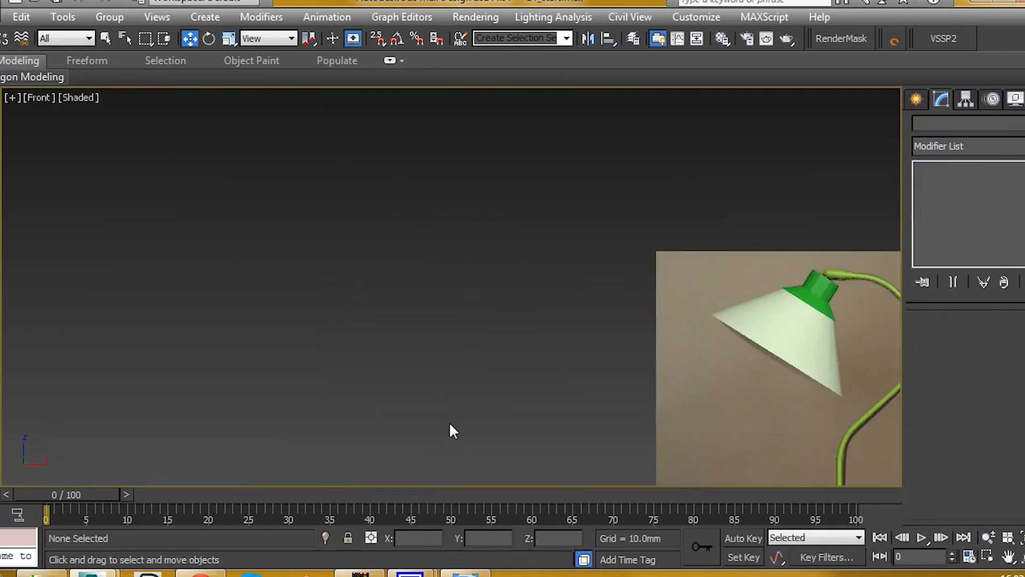
Connect the ring of edges running down the holder's flared collar with one edge loop, using slide -38.
{"action": "scroll", "coordinate": [849, 302], "scroll_direction": "up", "scroll_amount": 6}
{"action": "middle_click_drag", "start_coordinate": [770, 248], "coordinate": [639, 307]}
{"action": "left_click", "coordinate": [649, 283]}
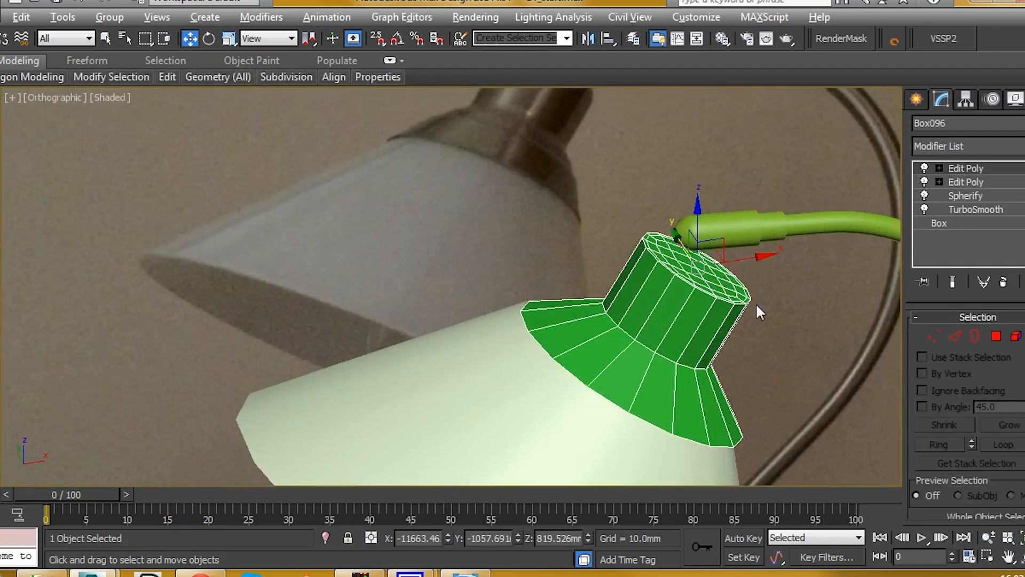
{"action": "scroll", "coordinate": [684, 339], "scroll_direction": "down", "scroll_amount": 4}
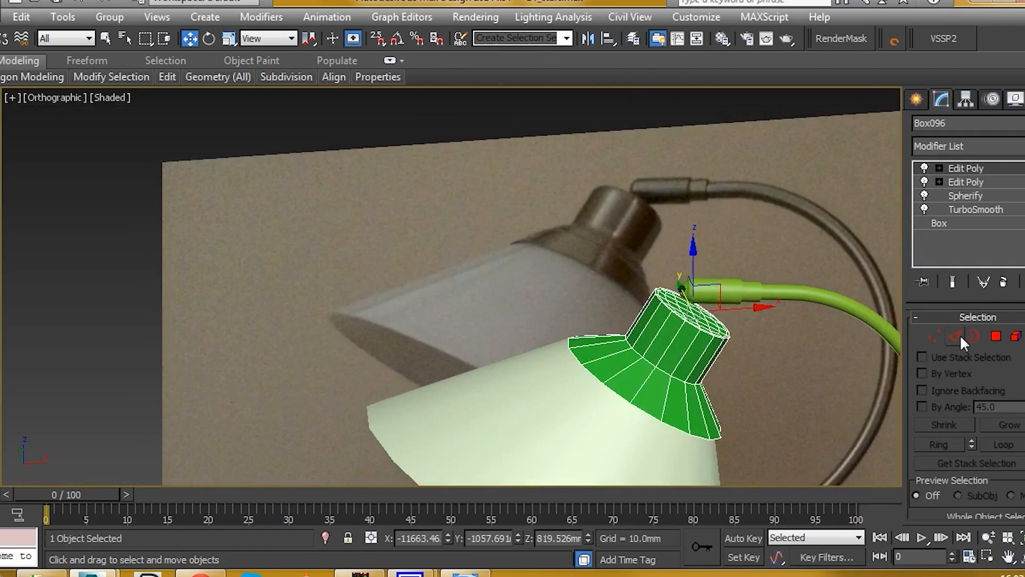
{"action": "left_click", "coordinate": [955, 335]}
{"action": "left_click", "coordinate": [648, 380]}
{"action": "scroll", "coordinate": [643, 398], "scroll_direction": "up", "scroll_amount": 4}
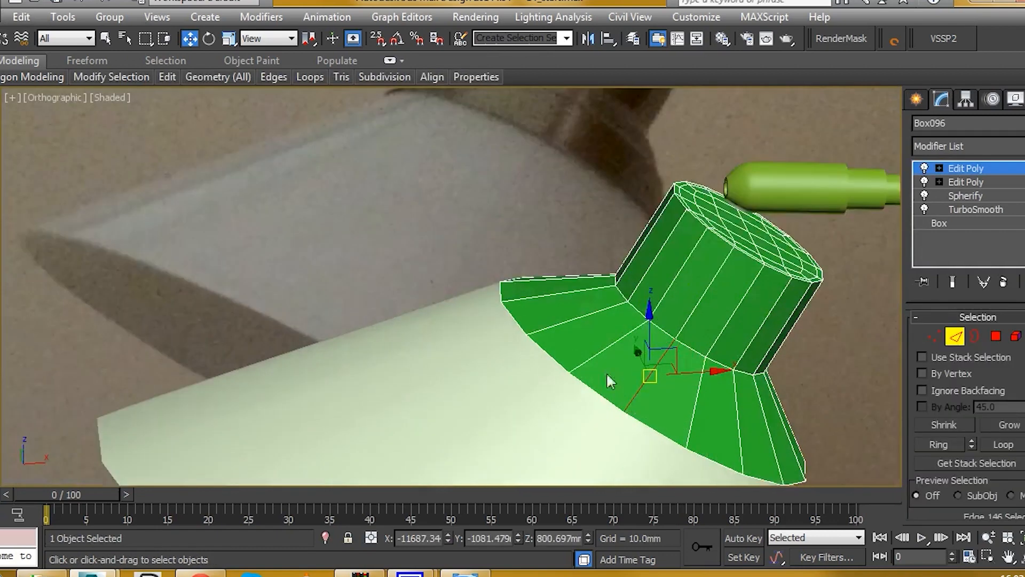
{"action": "left_click", "coordinate": [593, 360], "text": "shift"}
{"action": "scroll", "coordinate": [668, 373], "scroll_direction": "down", "scroll_amount": 3}
{"action": "scroll", "coordinate": [1015, 376], "scroll_direction": "down", "scroll_amount": 3}
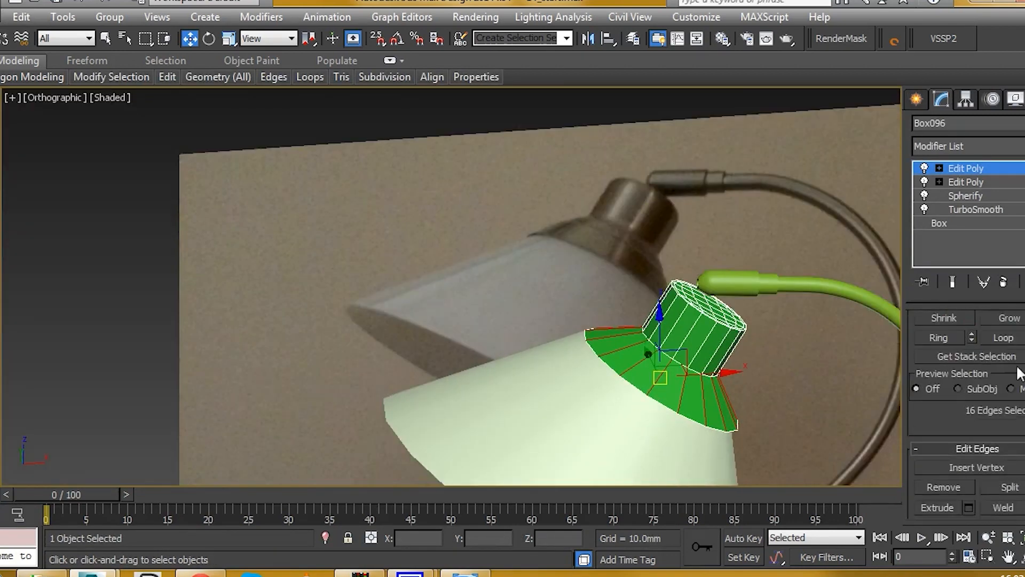
{"action": "scroll", "coordinate": [1020, 373], "scroll_direction": "down", "scroll_amount": 3}
{"action": "left_click", "coordinate": [1021, 419]}
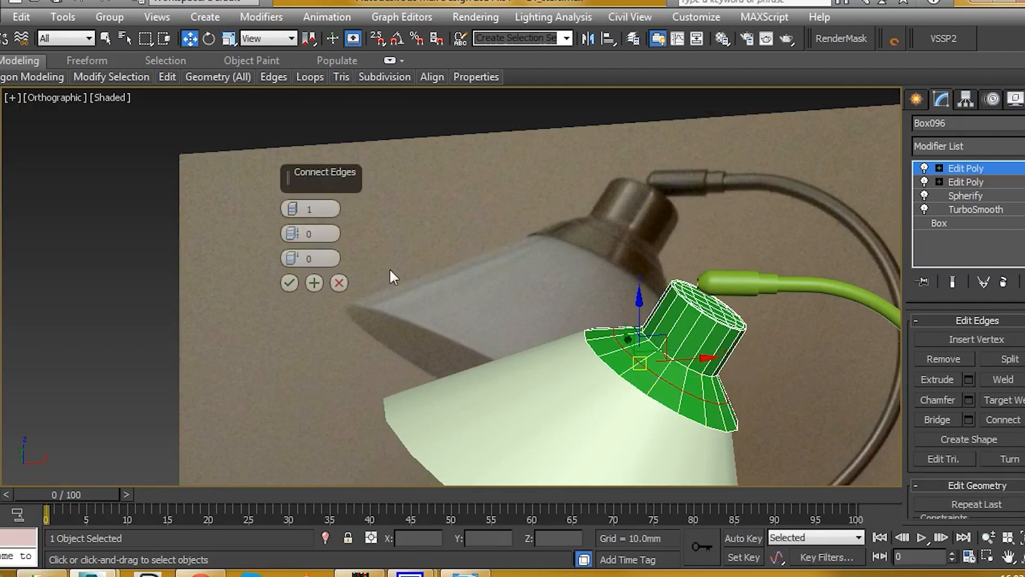
{"action": "left_click_drag", "start_coordinate": [293, 259], "coordinate": [322, 385]}
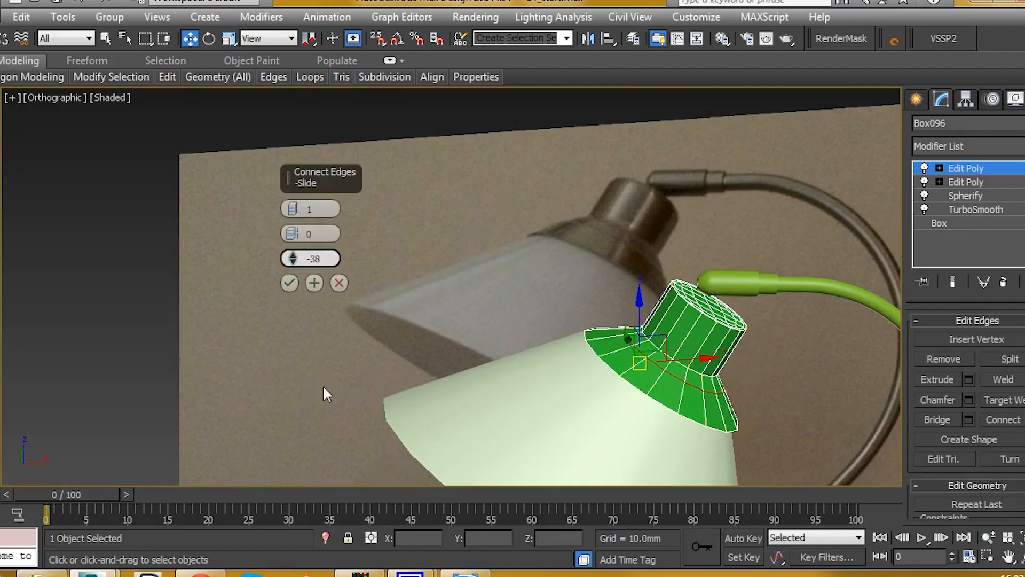
{"action": "left_click", "coordinate": [289, 283]}
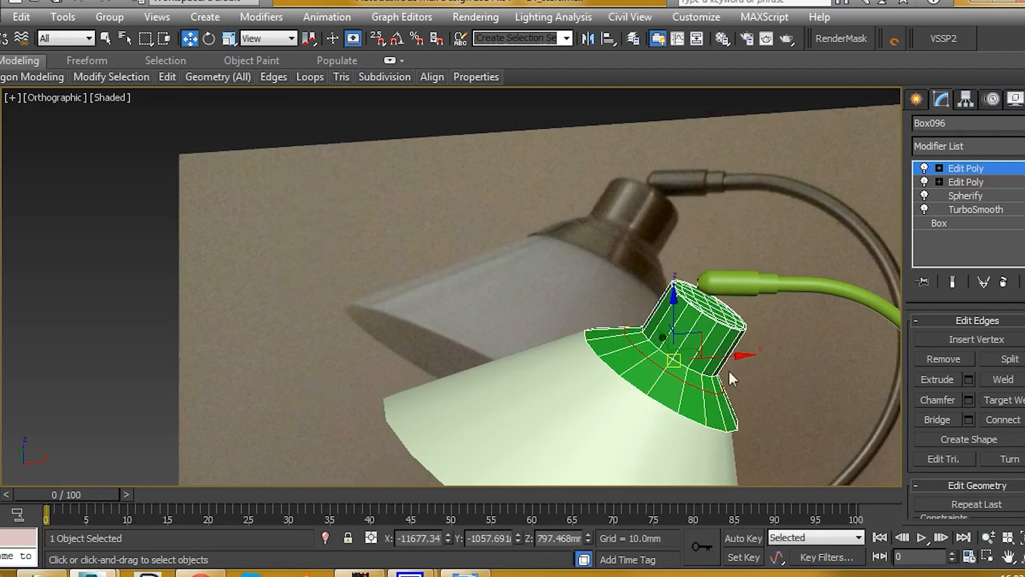
Connect the edges between the collar's middle loop and the neck with one more loop, using slide 72.
{"action": "scroll", "coordinate": [716, 380], "scroll_direction": "up", "scroll_amount": 10}
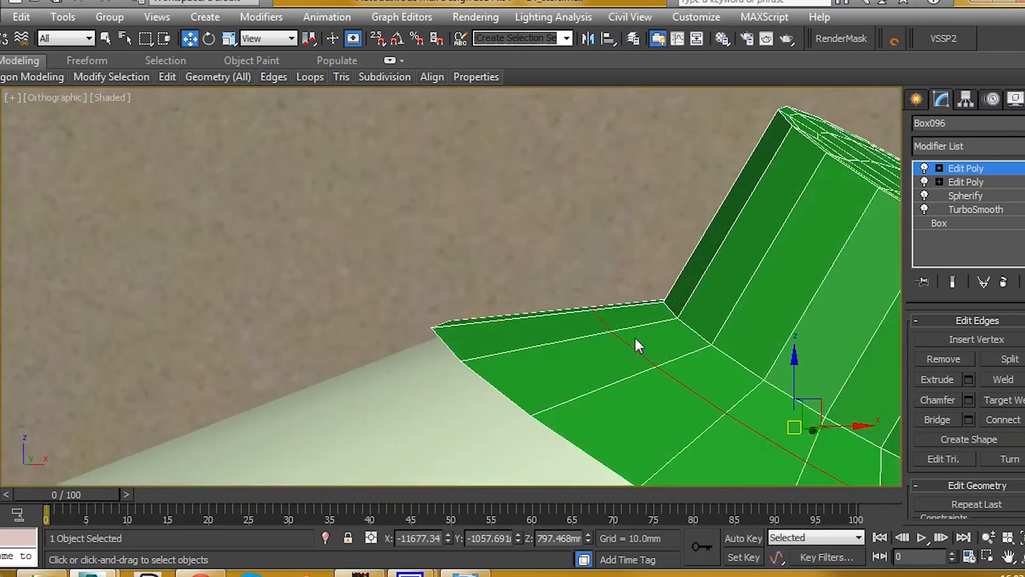
{"action": "scroll", "coordinate": [637, 334], "scroll_direction": "up", "scroll_amount": 3}
{"action": "scroll", "coordinate": [636, 335], "scroll_direction": "down", "scroll_amount": 6}
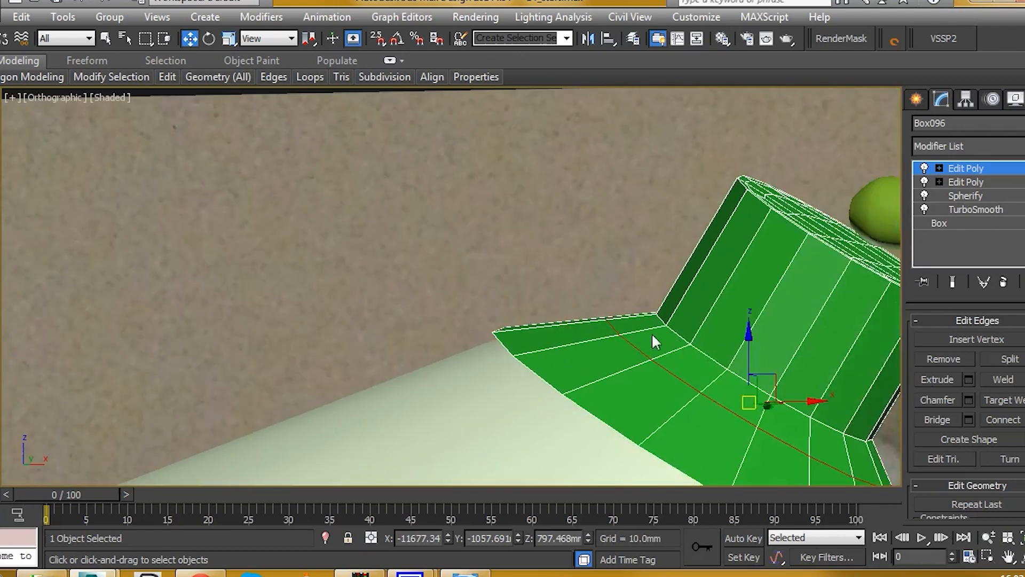
{"action": "left_click", "coordinate": [649, 326]}
{"action": "left_click", "coordinate": [665, 352], "text": "shift"}
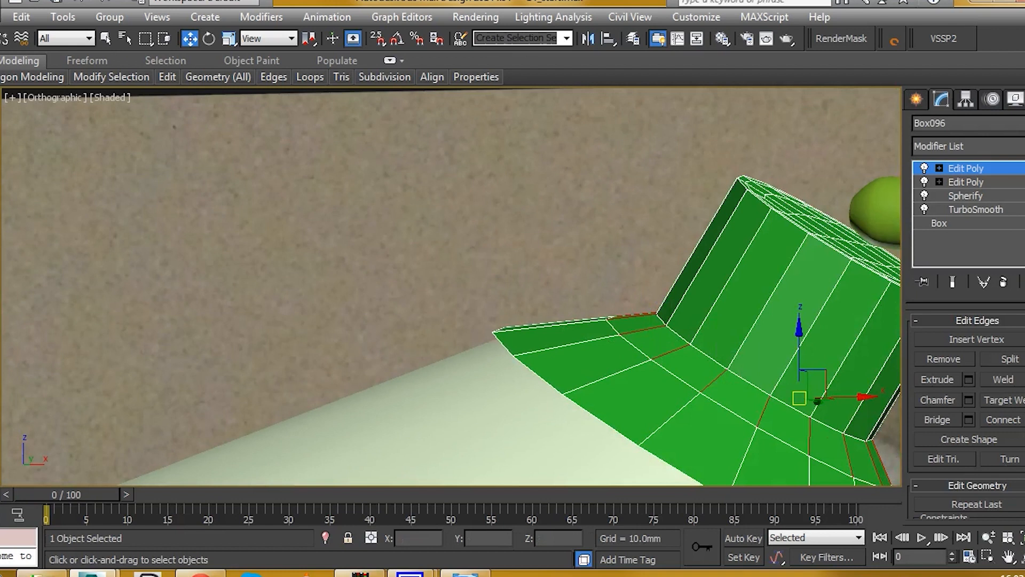
{"action": "left_click", "coordinate": [1024, 420]}
{"action": "left_click_drag", "start_coordinate": [294, 258], "coordinate": [556, 435]}
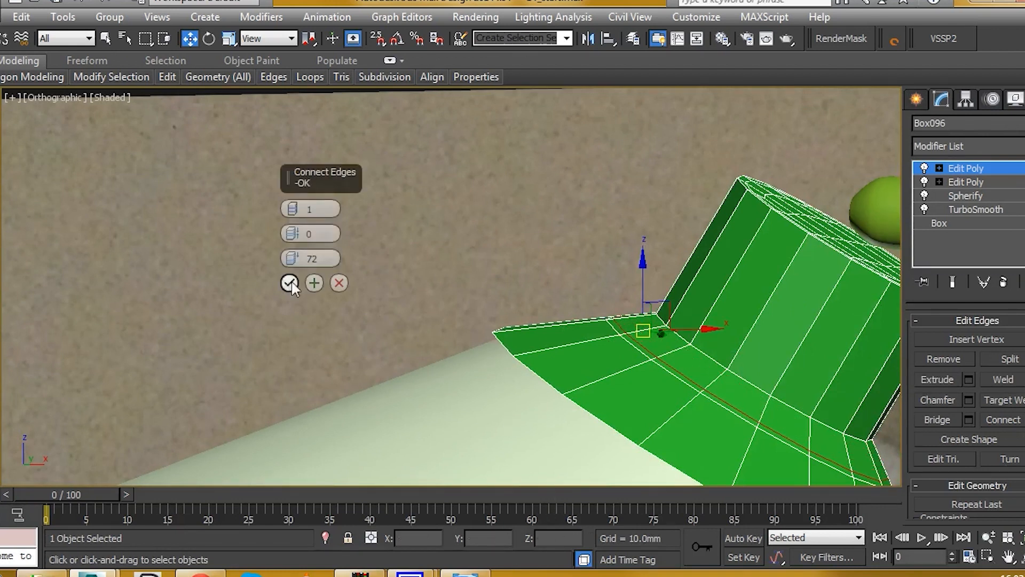
{"action": "left_click", "coordinate": [290, 283]}
Scale the new collar loop uniformly to about 93% in the Local coordinate system to form a small step below the neck.
{"action": "left_click", "coordinate": [229, 38]}
{"action": "scroll", "coordinate": [706, 303], "scroll_direction": "down", "scroll_amount": 2}
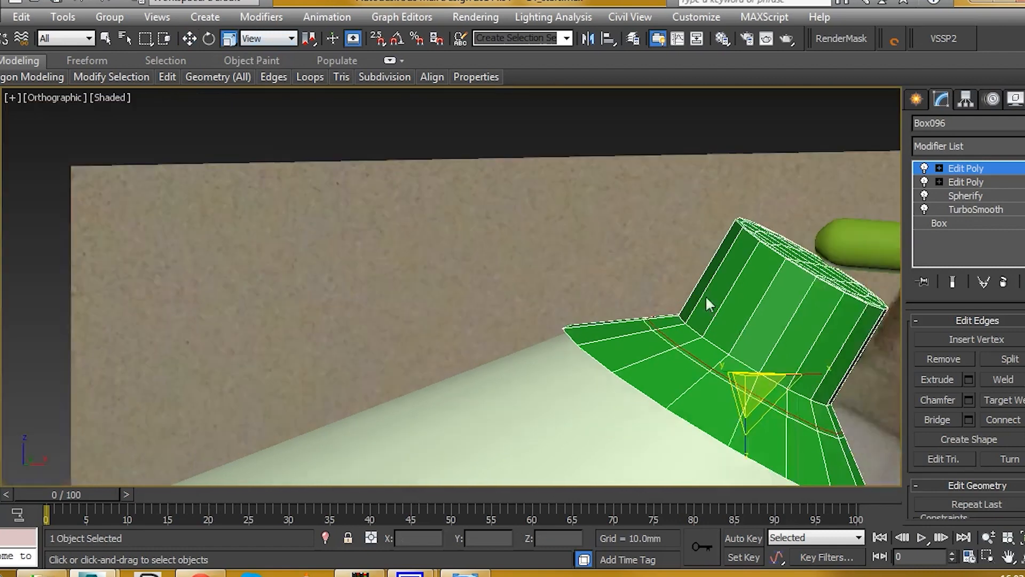
{"action": "left_click", "coordinate": [267, 38]}
{"action": "left_click", "coordinate": [261, 97]}
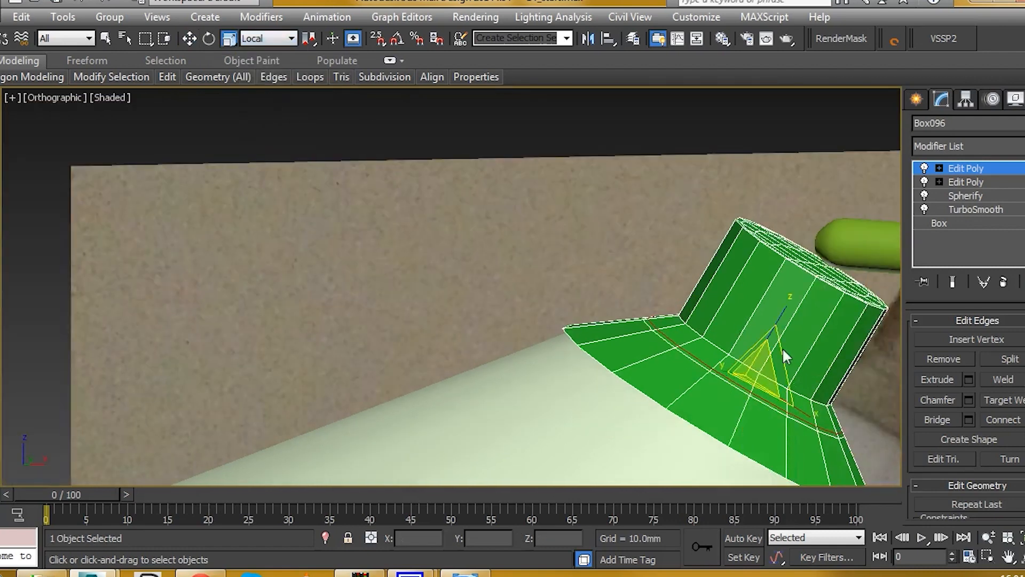
{"action": "middle_click_drag", "start_coordinate": [783, 347], "coordinate": [713, 313]}
{"action": "left_click", "coordinate": [267, 38]}
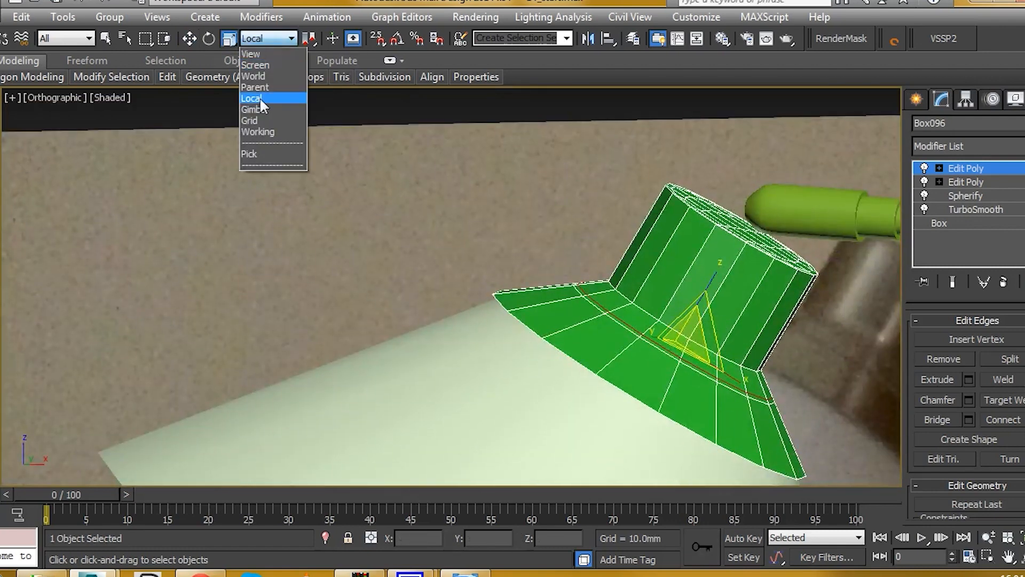
{"action": "left_click", "coordinate": [259, 97]}
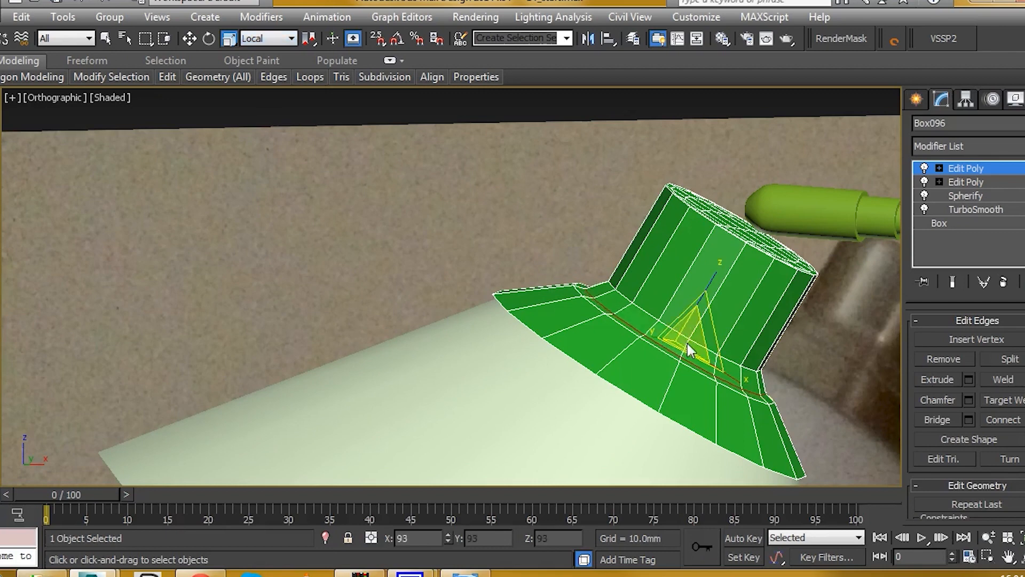
{"action": "middle_click_drag", "start_coordinate": [643, 301], "coordinate": [586, 231], "text": "alt"}
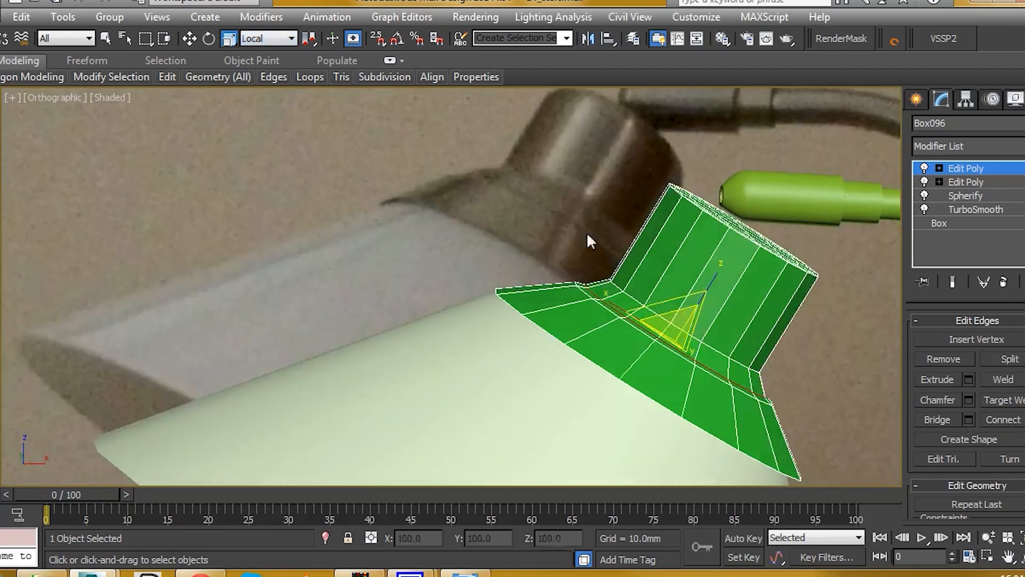
{"action": "middle_click_drag", "start_coordinate": [612, 253], "coordinate": [816, 247], "text": "alt"}
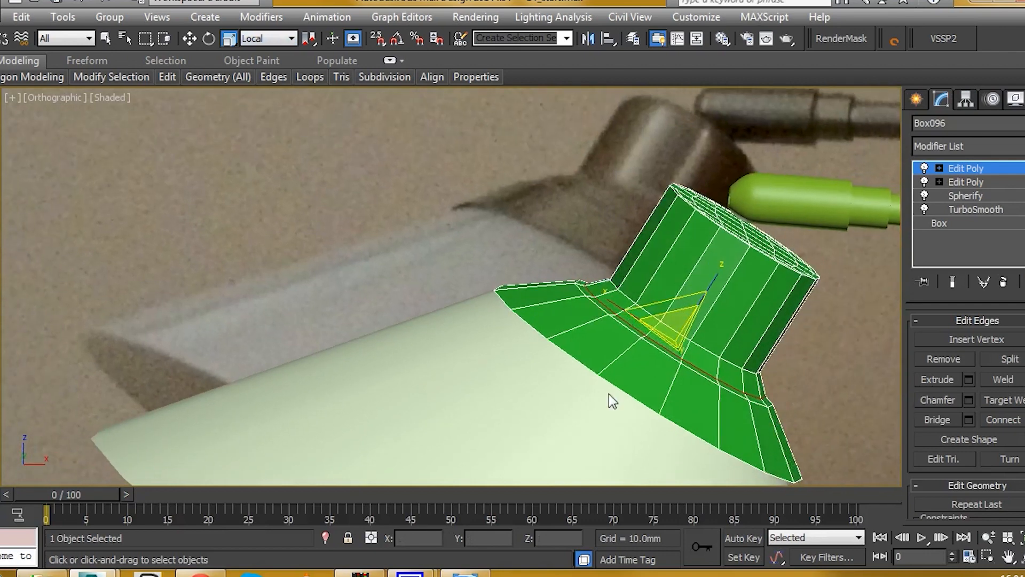
Connect the ring of edges on the collar's wide outer band with one loop slid close to the bottom rim.
{"action": "middle_click_drag", "start_coordinate": [608, 393], "coordinate": [636, 376]}
{"action": "scroll", "coordinate": [634, 325], "scroll_direction": "up", "scroll_amount": 4}
{"action": "left_click", "coordinate": [658, 352]}
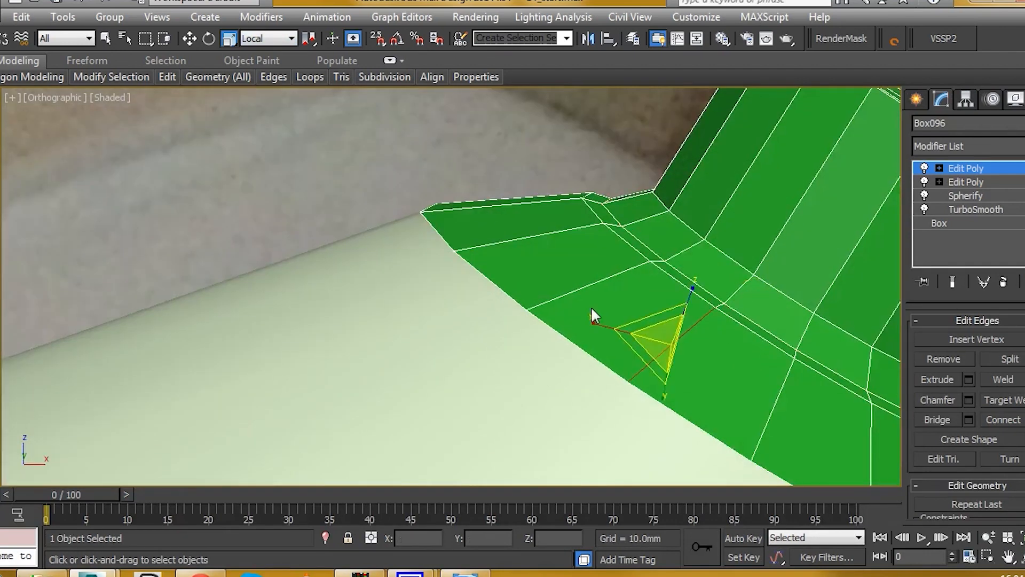
{"action": "scroll", "coordinate": [580, 301], "scroll_direction": "up", "scroll_amount": 2}
{"action": "key", "text": "alt+r"}
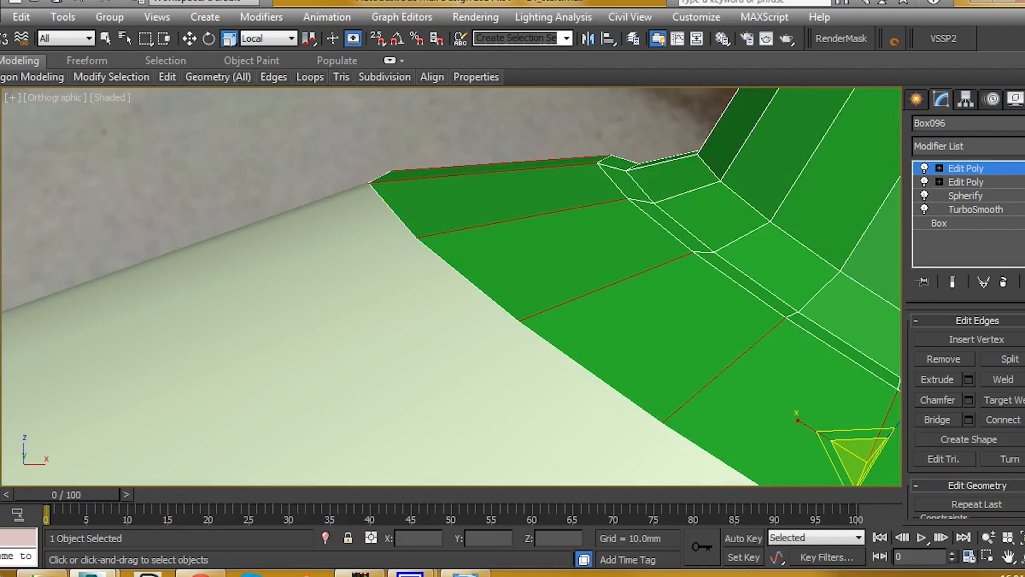
{"action": "left_click", "coordinate": [1024, 420]}
{"action": "left_click_drag", "start_coordinate": [293, 257], "coordinate": [341, 182]}
{"action": "left_click", "coordinate": [289, 282]}
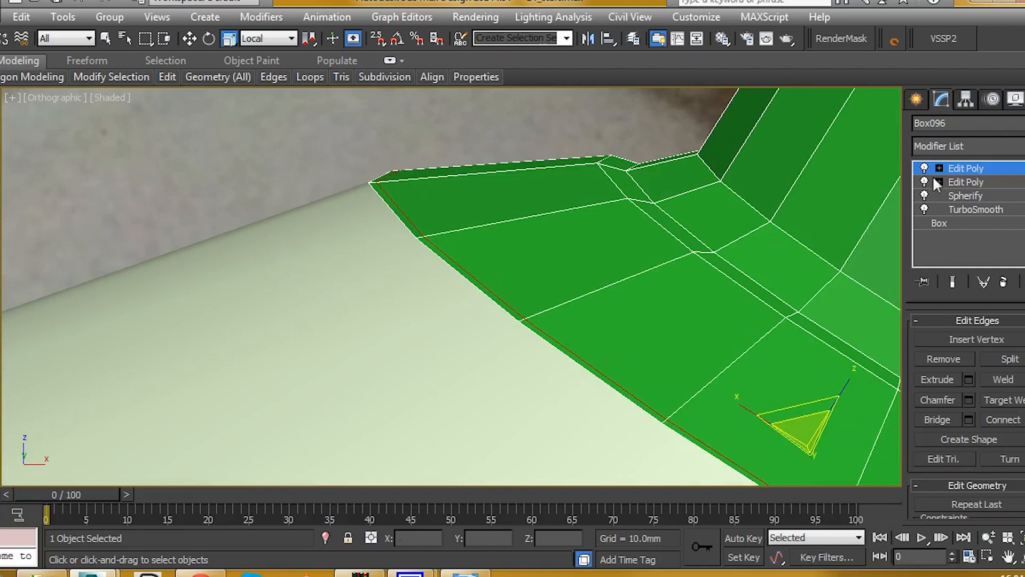
Extrude the narrow ring of polygons along the collar's bottom rim slightly outward by Local Normals and leave polygon editing.
{"action": "left_click", "coordinate": [939, 168]}
{"action": "left_click", "coordinate": [988, 222]}
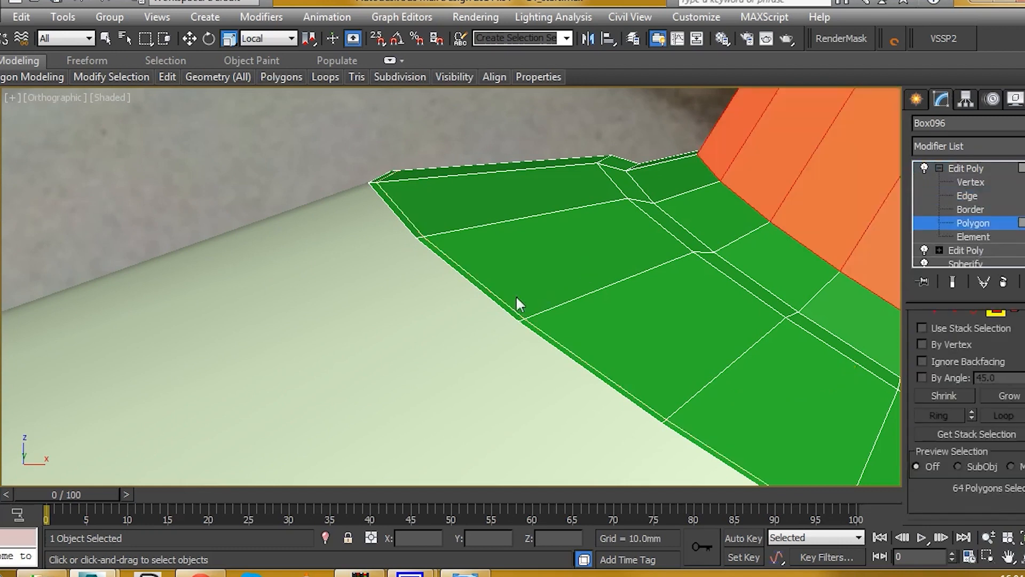
{"action": "left_click", "coordinate": [500, 309]}
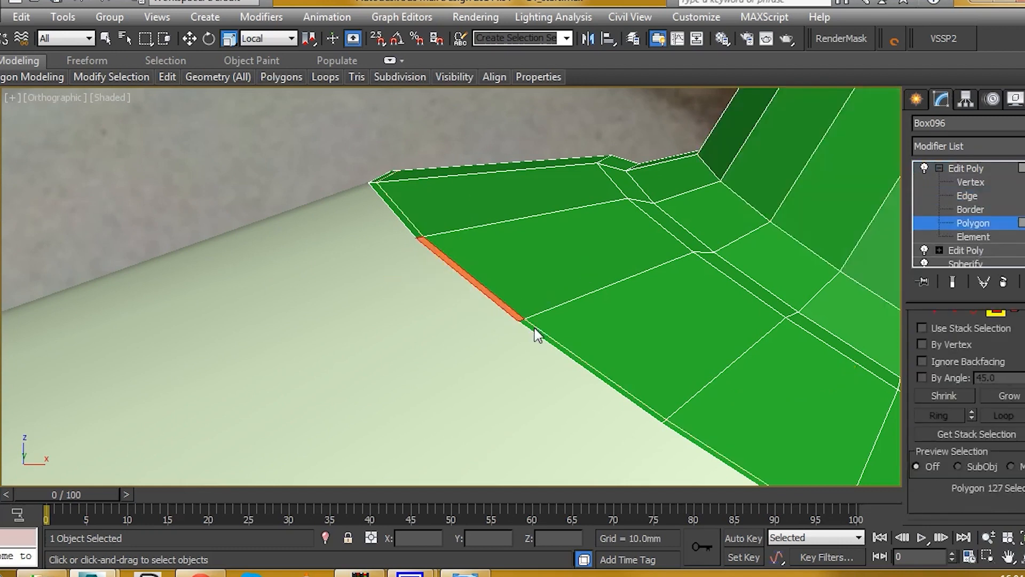
{"action": "key", "text": "w"}
{"action": "middle_click_drag", "start_coordinate": [537, 334], "coordinate": [542, 318]}
{"action": "left_click", "coordinate": [544, 326], "text": "shift"}
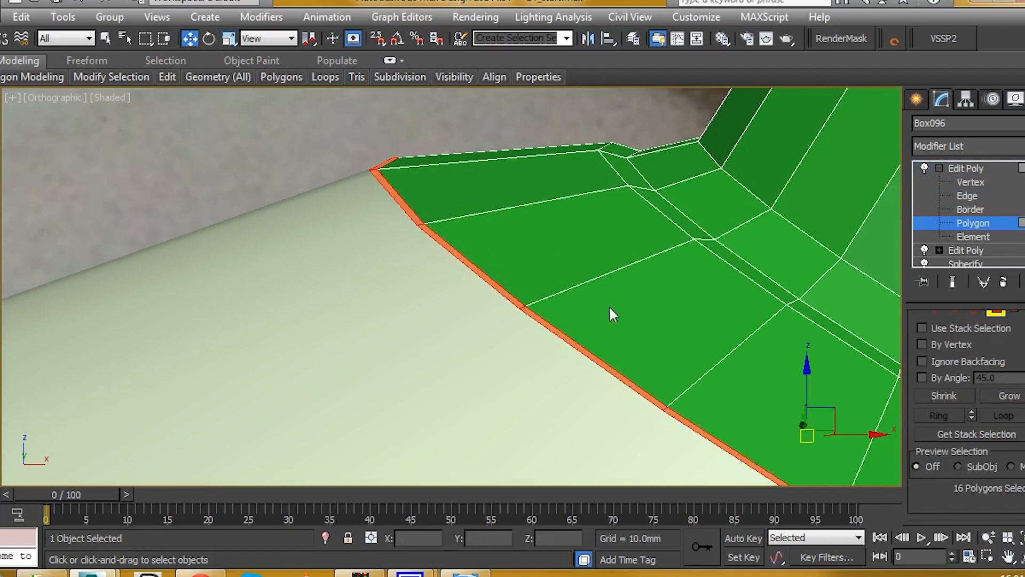
{"action": "scroll", "coordinate": [944, 392], "scroll_direction": "down", "scroll_amount": 10}
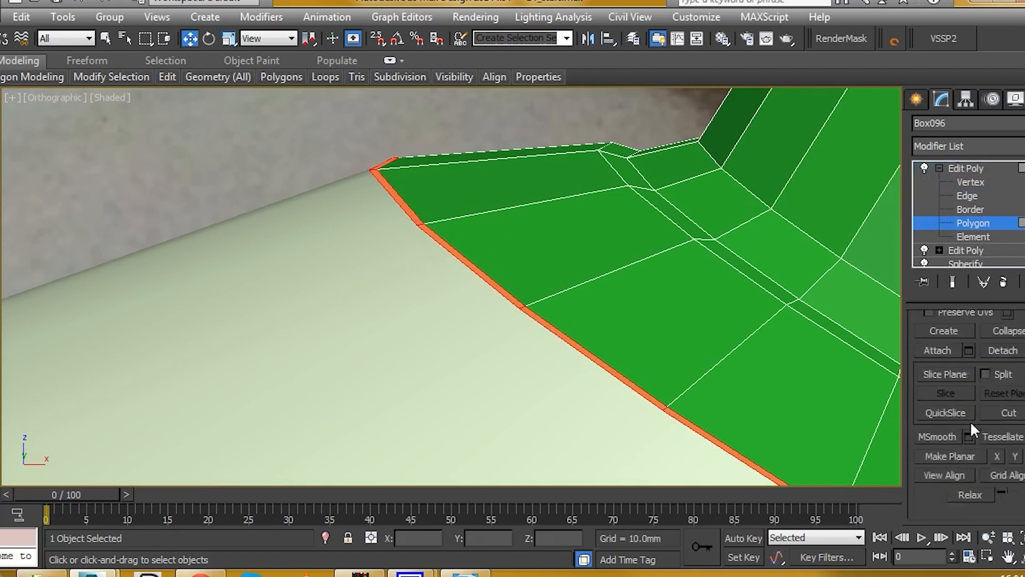
{"action": "scroll", "coordinate": [970, 422], "scroll_direction": "down", "scroll_amount": 6}
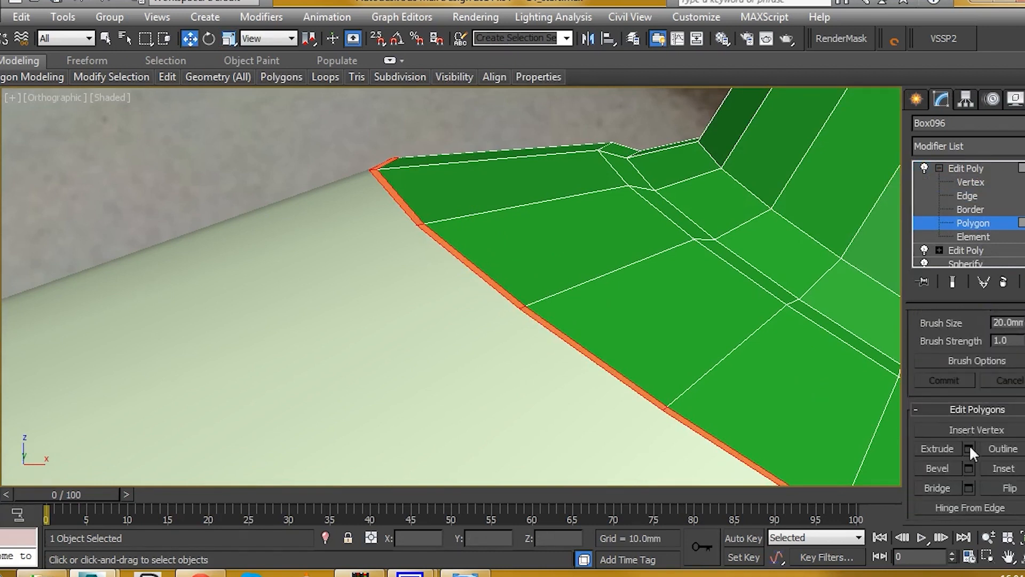
{"action": "left_click", "coordinate": [969, 449]}
{"action": "left_click", "coordinate": [299, 207]}
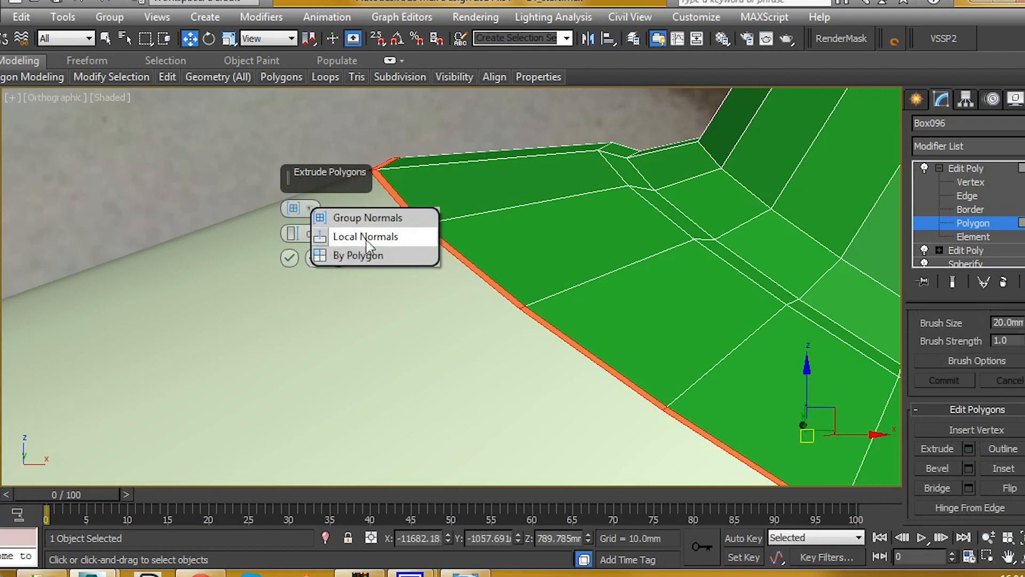
{"action": "left_click", "coordinate": [385, 240]}
{"action": "left_click_drag", "start_coordinate": [300, 231], "coordinate": [300, 229]}
{"action": "left_click", "coordinate": [289, 258]}
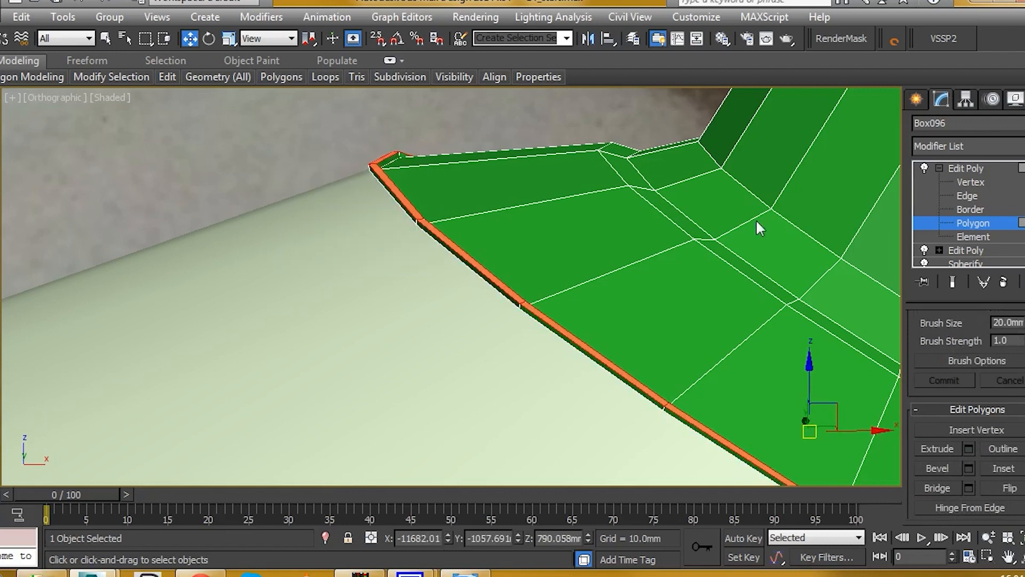
{"action": "left_click", "coordinate": [964, 224]}
Apply a TurboSmooth modifier to the holder with 2 iterations and Isoline Display enabled.
{"action": "scroll", "coordinate": [749, 226], "scroll_direction": "down", "scroll_amount": 8}
{"action": "middle_click_drag", "start_coordinate": [794, 228], "coordinate": [697, 291], "text": "alt"}
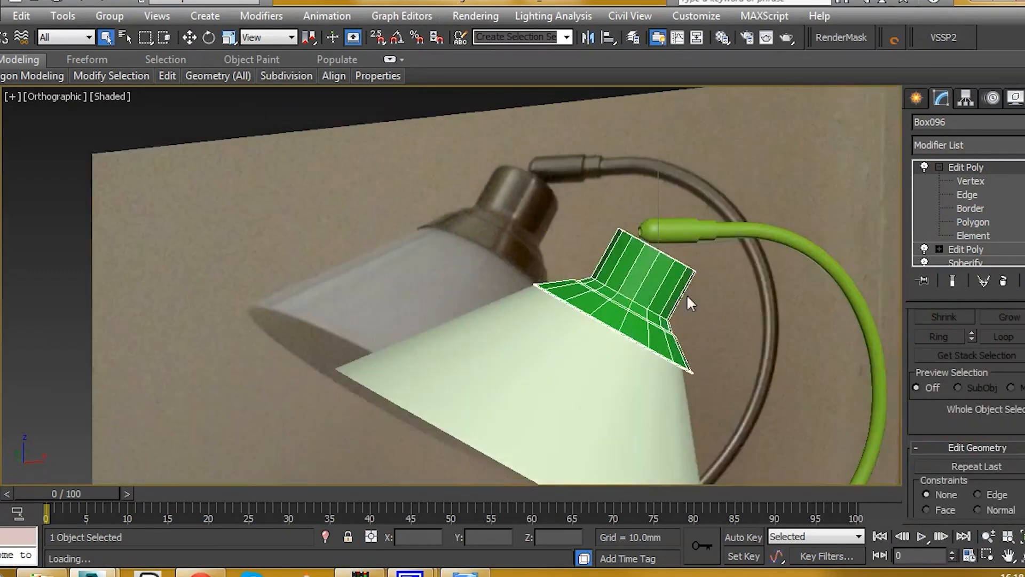
{"action": "middle_click_drag", "start_coordinate": [686, 294], "coordinate": [620, 297], "text": "alt"}
{"action": "scroll", "coordinate": [630, 300], "scroll_direction": "up", "scroll_amount": 2}
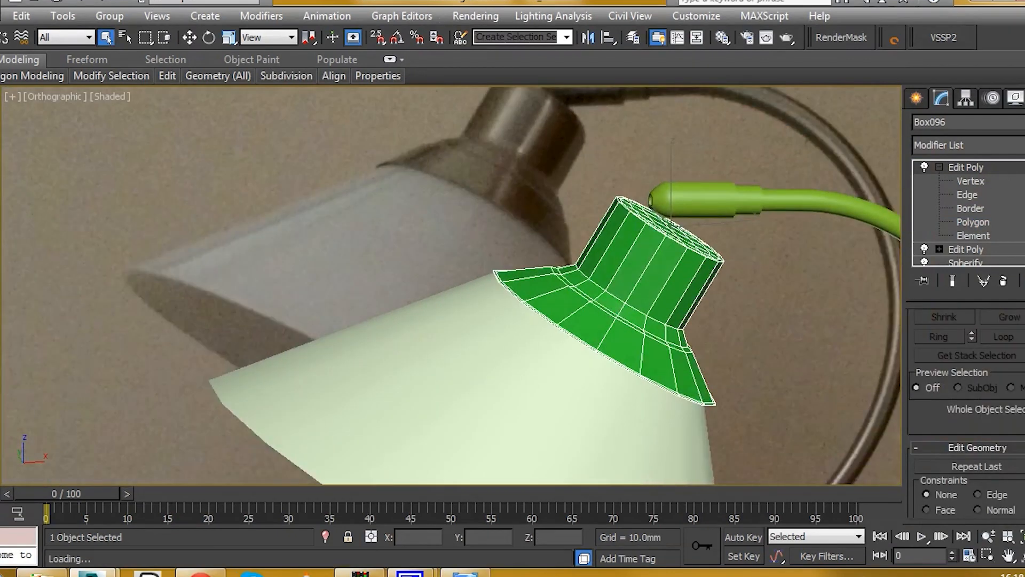
{"action": "left_click", "coordinate": [1023, 145]}
{"action": "left_click_drag", "start_coordinate": [1024, 182], "coordinate": [1024, 468]}
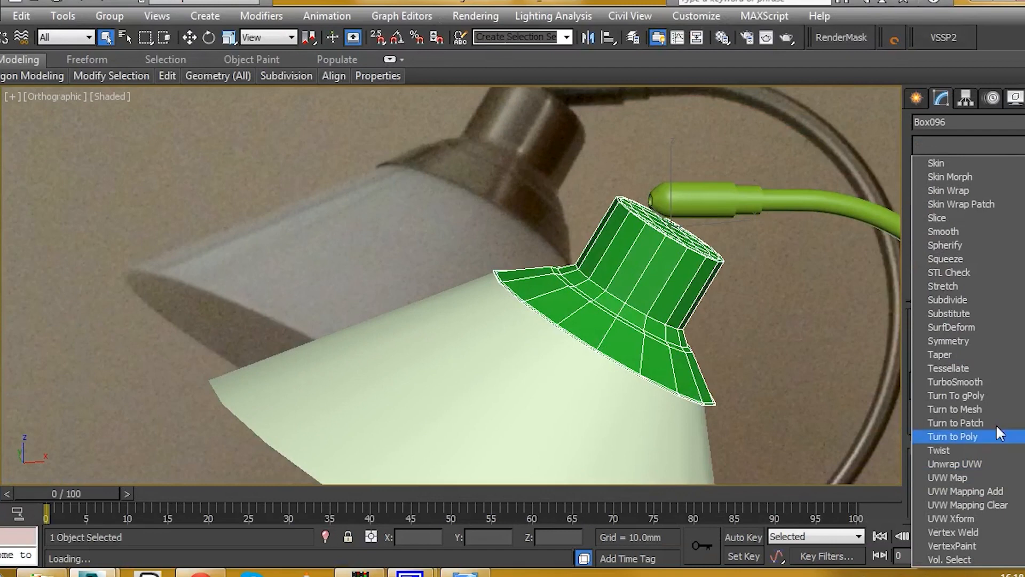
{"action": "left_click", "coordinate": [969, 379]}
{"action": "left_click", "coordinate": [1022, 344]}
{"action": "left_click", "coordinate": [959, 390]}
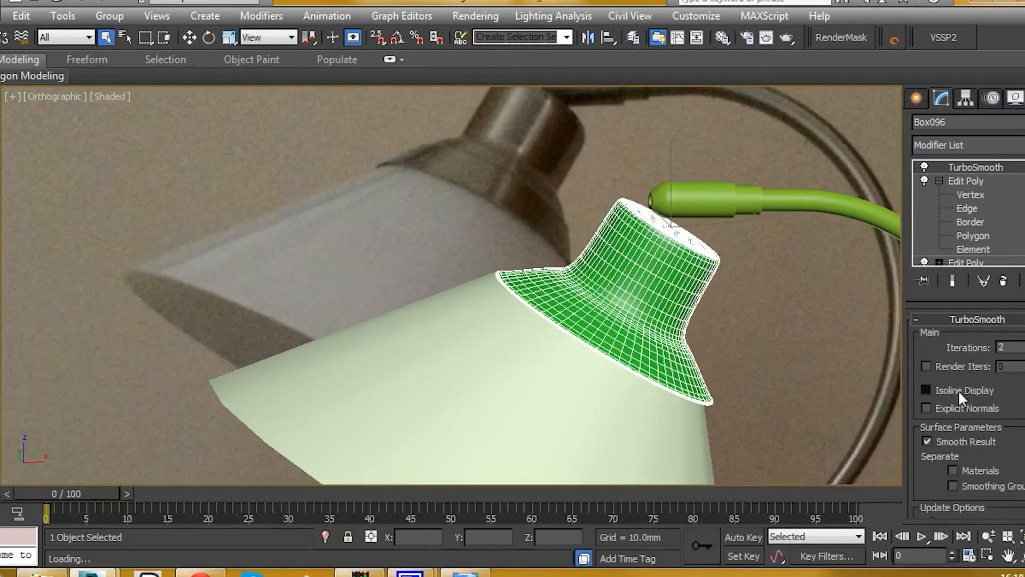
{"action": "scroll", "coordinate": [633, 310], "scroll_direction": "up", "scroll_amount": 2}
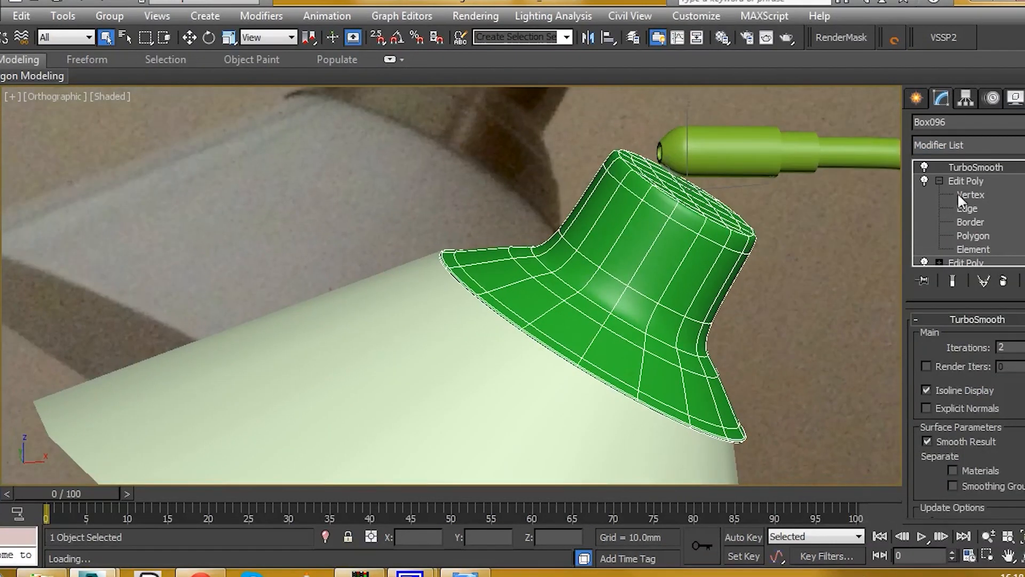
Connect the ring of short edges across the collar's small step with 2 segments, pinch 94 and slide 0.
{"action": "left_click", "coordinate": [967, 208]}
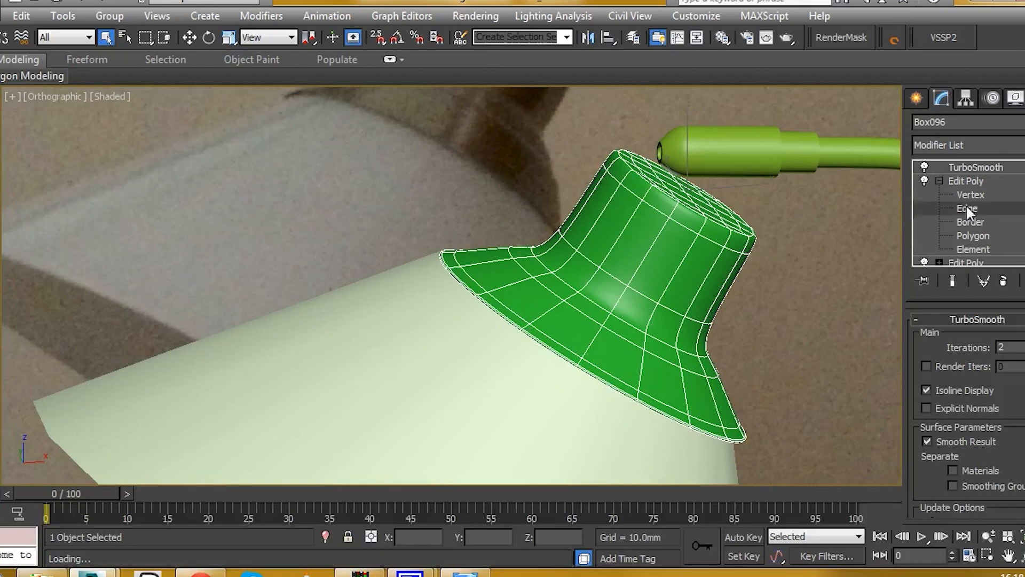
{"action": "scroll", "coordinate": [545, 276], "scroll_direction": "up", "scroll_amount": 6}
{"action": "left_click", "coordinate": [544, 267]}
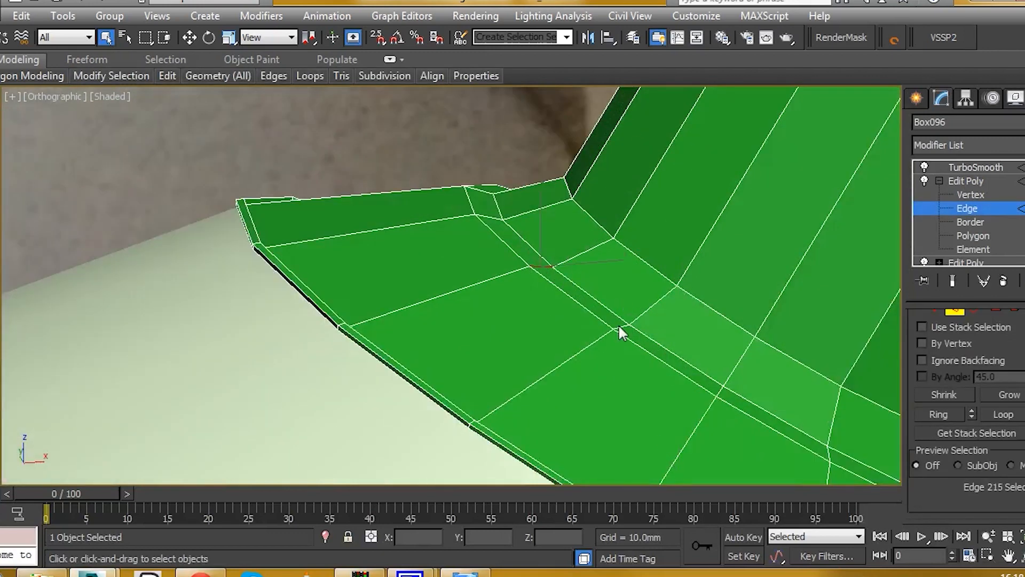
{"action": "middle_click_drag", "start_coordinate": [559, 291], "coordinate": [552, 277], "text": "alt"}
{"action": "key", "text": "alt+r"}
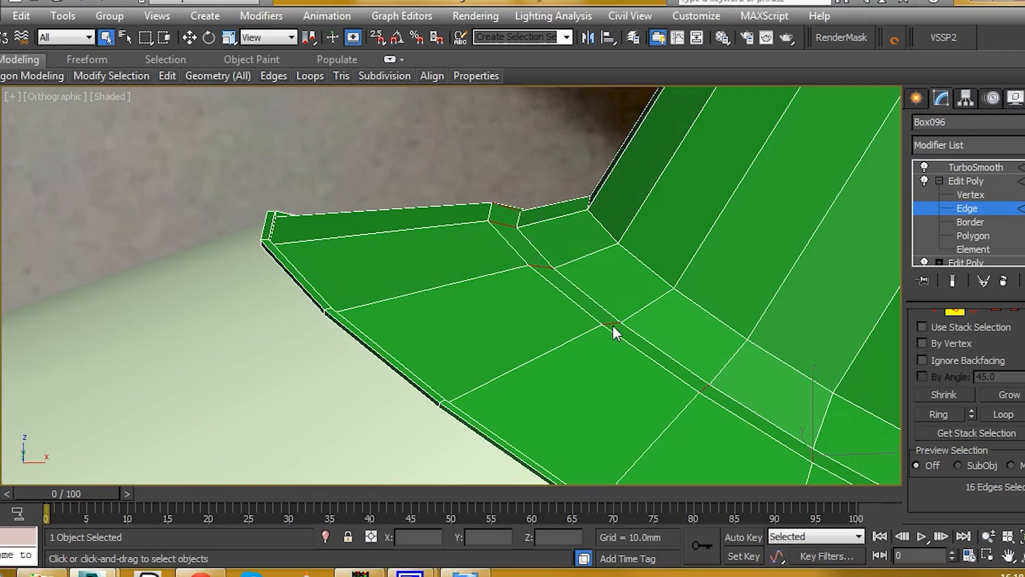
{"action": "scroll", "coordinate": [1015, 427], "scroll_direction": "down", "scroll_amount": 5}
{"action": "left_click", "coordinate": [1017, 443]}
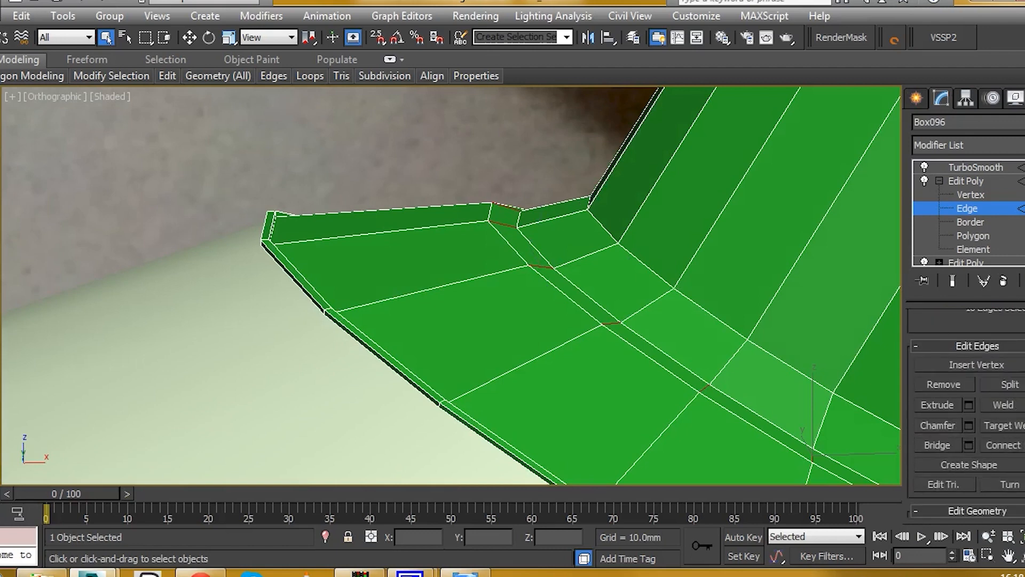
{"action": "middle_click_drag", "start_coordinate": [481, 213], "coordinate": [331, 251], "text": "alt"}
{"action": "left_click_drag", "start_coordinate": [322, 258], "coordinate": [300, 258]}
{"action": "type", "text": "0"}
{"action": "key", "text": "Return"}
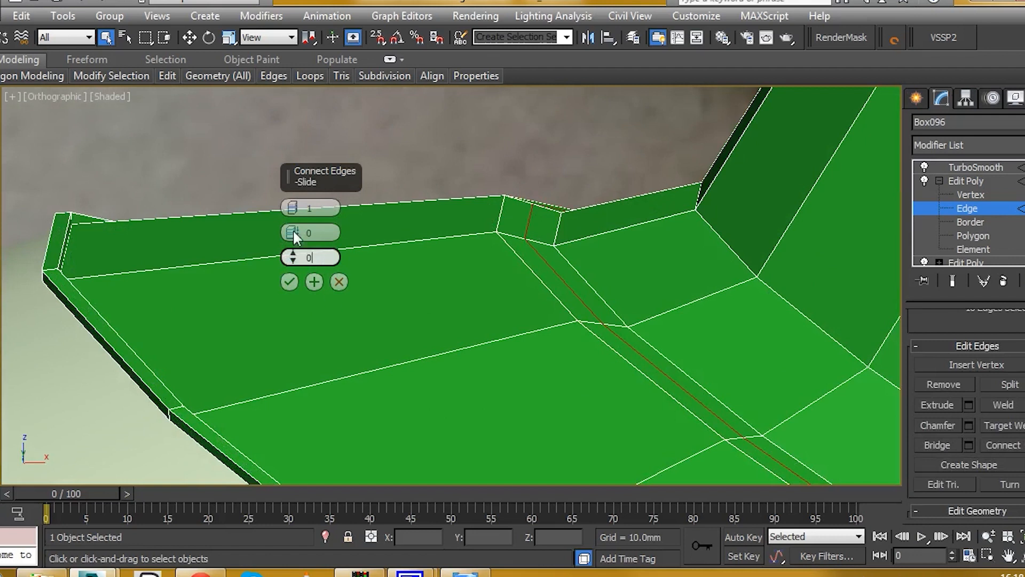
{"action": "left_click", "coordinate": [295, 229]}
{"action": "left_click", "coordinate": [292, 205]}
{"action": "left_click_drag", "start_coordinate": [293, 230], "coordinate": [377, 526]}
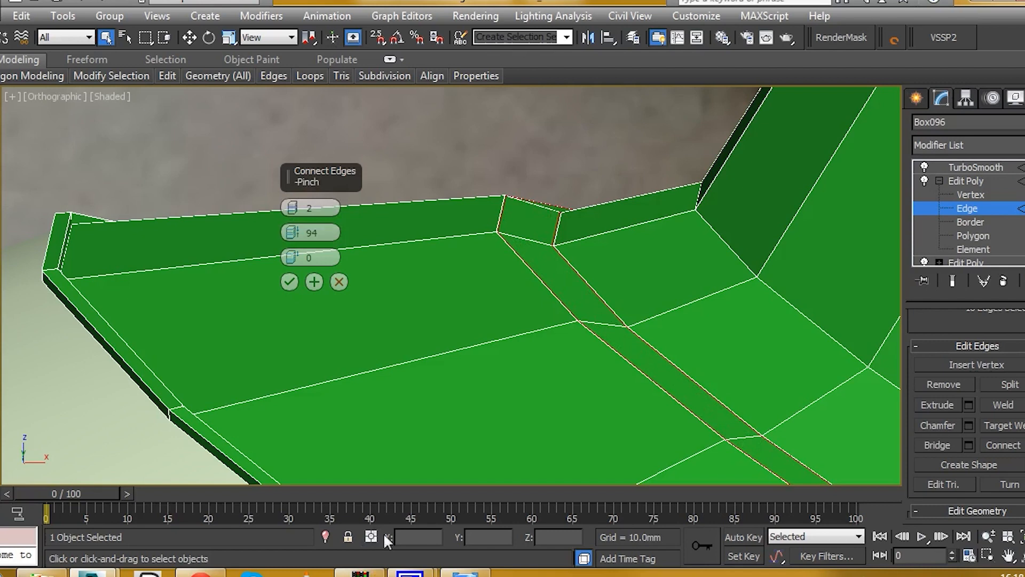
{"action": "left_click", "coordinate": [290, 282]}
Connect the ring of long edges around the holder's neck with 2 segments and pinch 96, previewing the smoothed result.
{"action": "scroll", "coordinate": [388, 278], "scroll_direction": "down", "scroll_amount": 4}
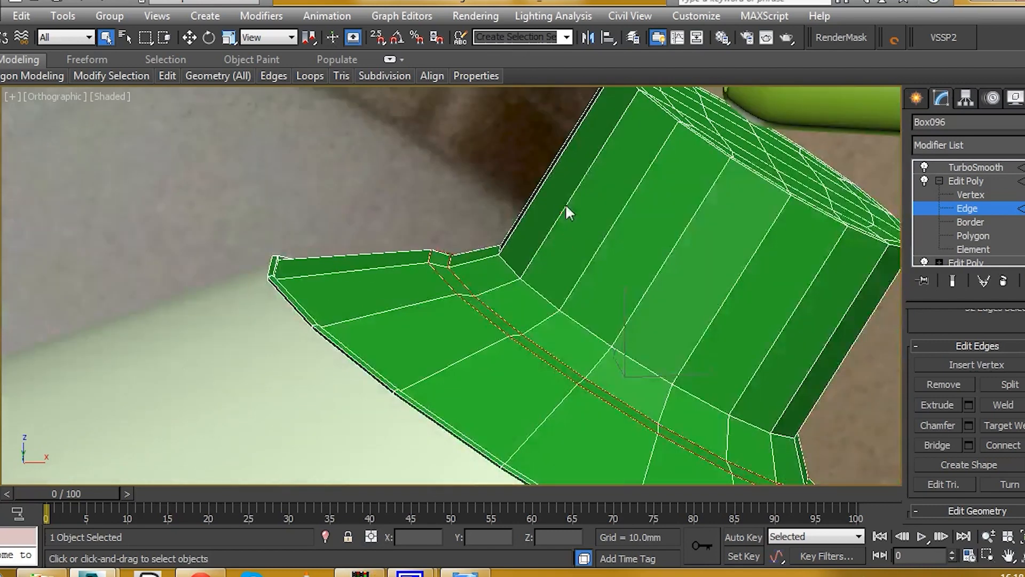
{"action": "left_click", "coordinate": [1022, 445]}
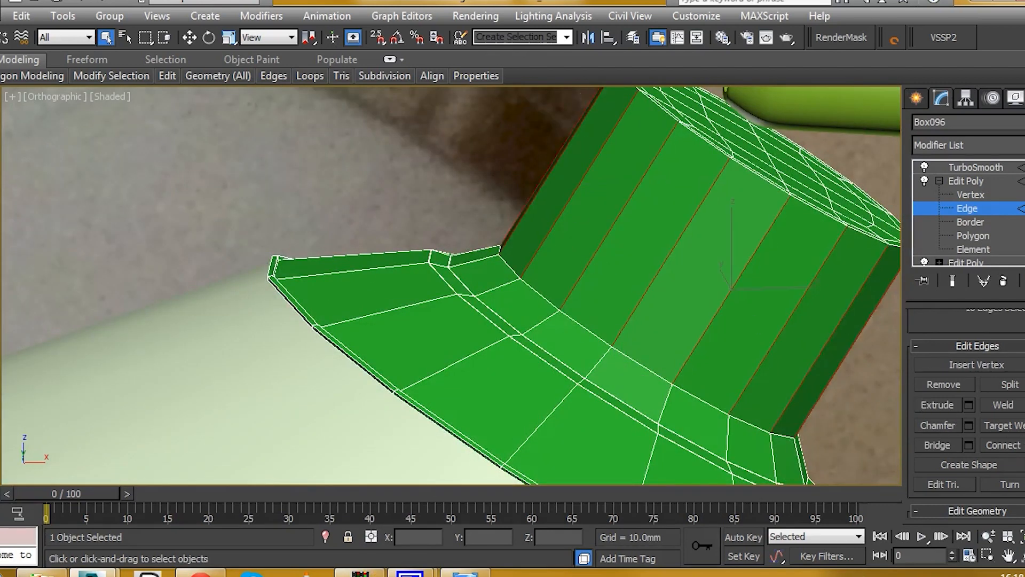
{"action": "left_click_drag", "start_coordinate": [297, 233], "coordinate": [297, 223]}
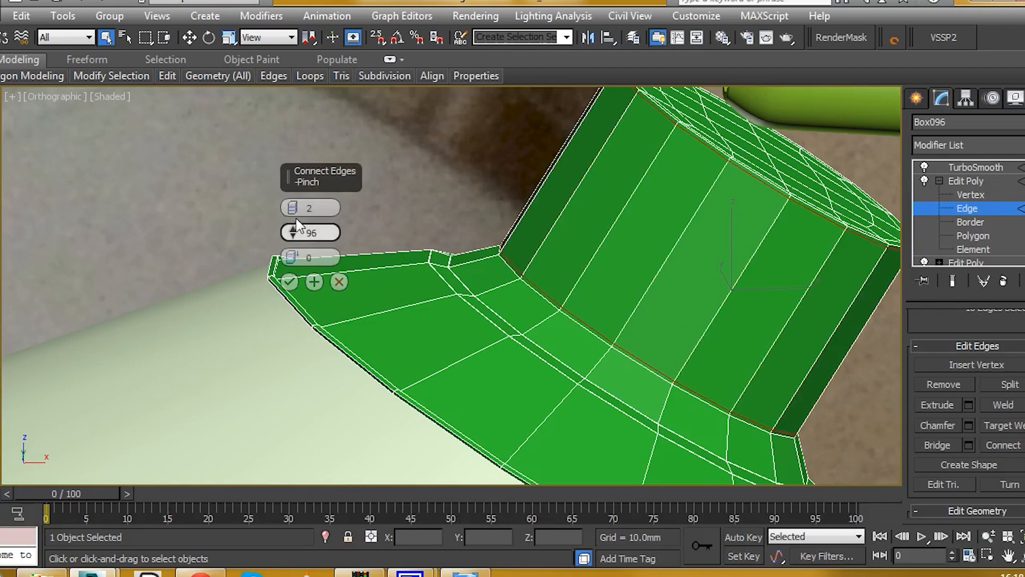
{"action": "left_click", "coordinate": [951, 281]}
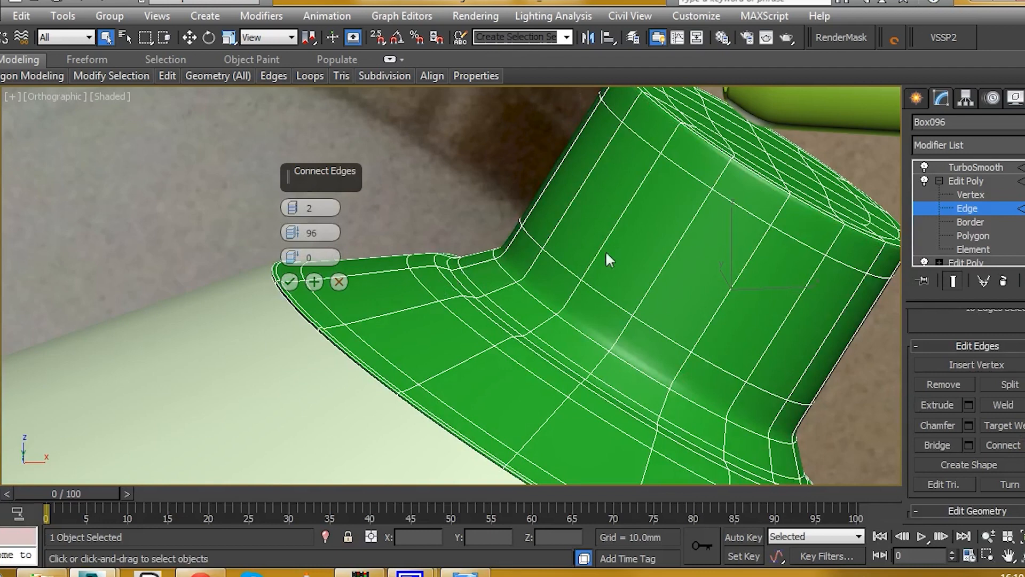
{"action": "left_click", "coordinate": [289, 281]}
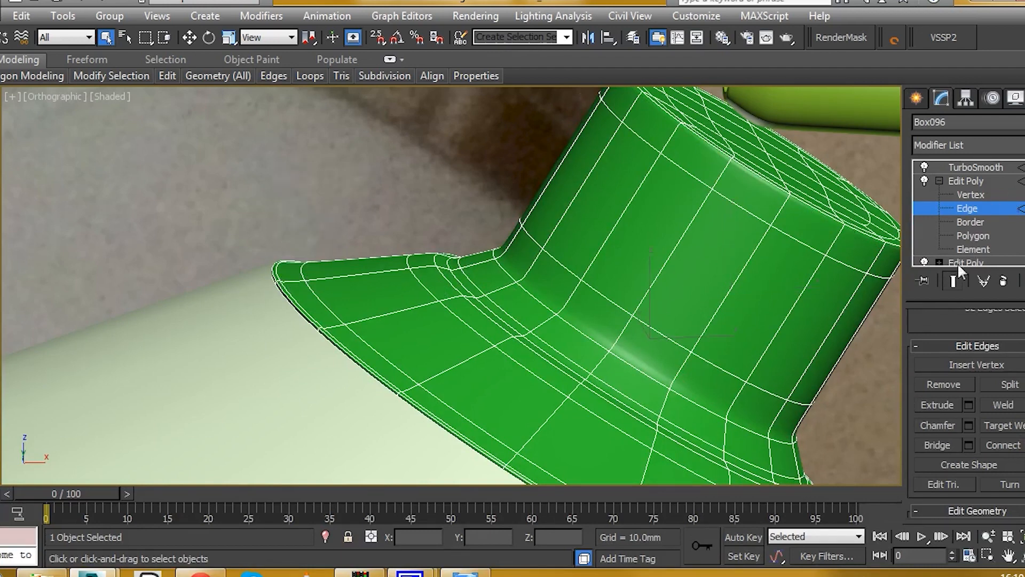
{"action": "left_click", "coordinate": [953, 281]}
Select the lower edge loop under the collar's bottom rim and scale it uniformly inward in the Local coordinate system against the lampshade.
{"action": "middle_click_drag", "start_coordinate": [380, 304], "coordinate": [315, 260], "text": "alt"}
{"action": "scroll", "coordinate": [283, 282], "scroll_direction": "up", "scroll_amount": 2}
{"action": "left_click", "coordinate": [283, 281]}
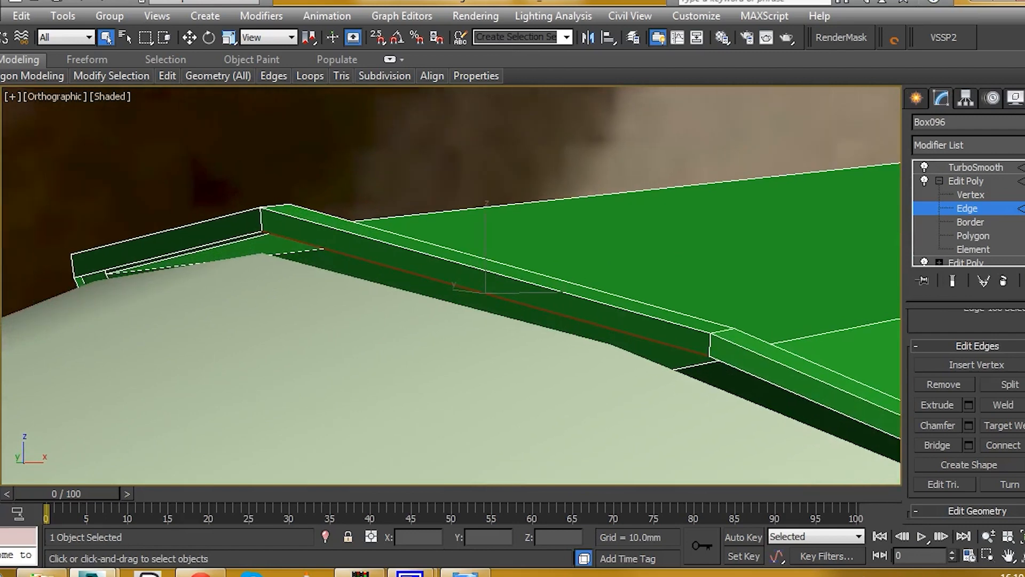
{"action": "scroll", "coordinate": [976, 383], "scroll_direction": "up", "scroll_amount": 5}
{"action": "left_click", "coordinate": [996, 345]}
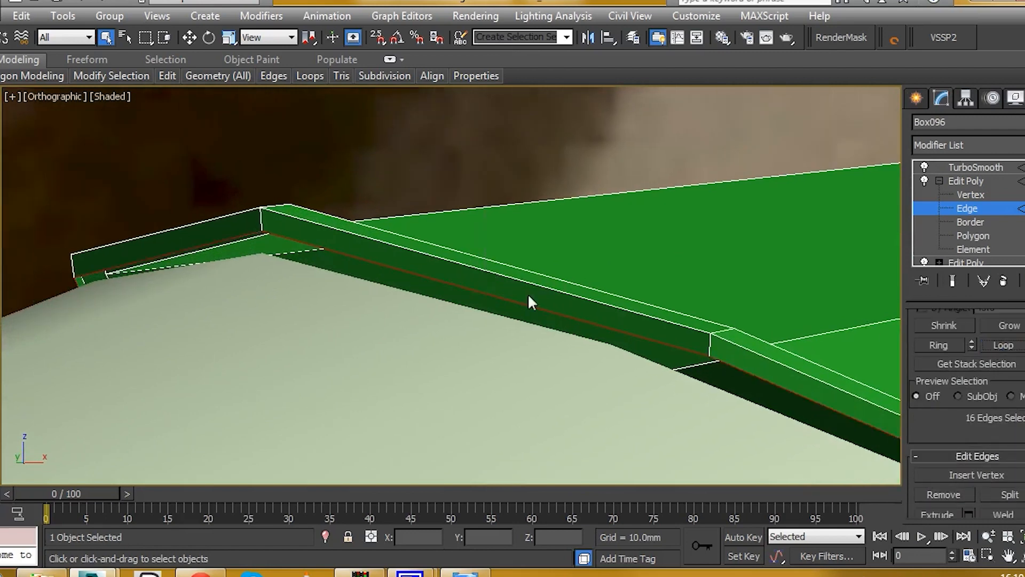
{"action": "scroll", "coordinate": [378, 146], "scroll_direction": "down", "scroll_amount": 4}
{"action": "left_click", "coordinate": [229, 37]}
{"action": "left_click", "coordinate": [261, 37]}
{"action": "left_click", "coordinate": [255, 96]}
{"action": "middle_click_drag", "start_coordinate": [602, 235], "coordinate": [418, 190]}
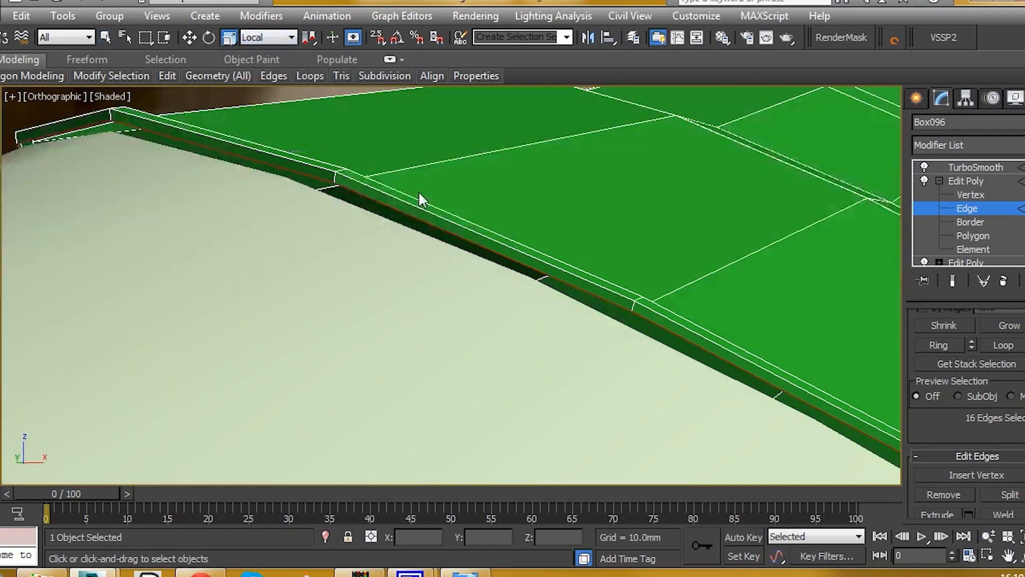
{"action": "scroll", "coordinate": [419, 190], "scroll_direction": "down", "scroll_amount": 3}
{"action": "left_click_drag", "start_coordinate": [625, 413], "coordinate": [634, 428]}
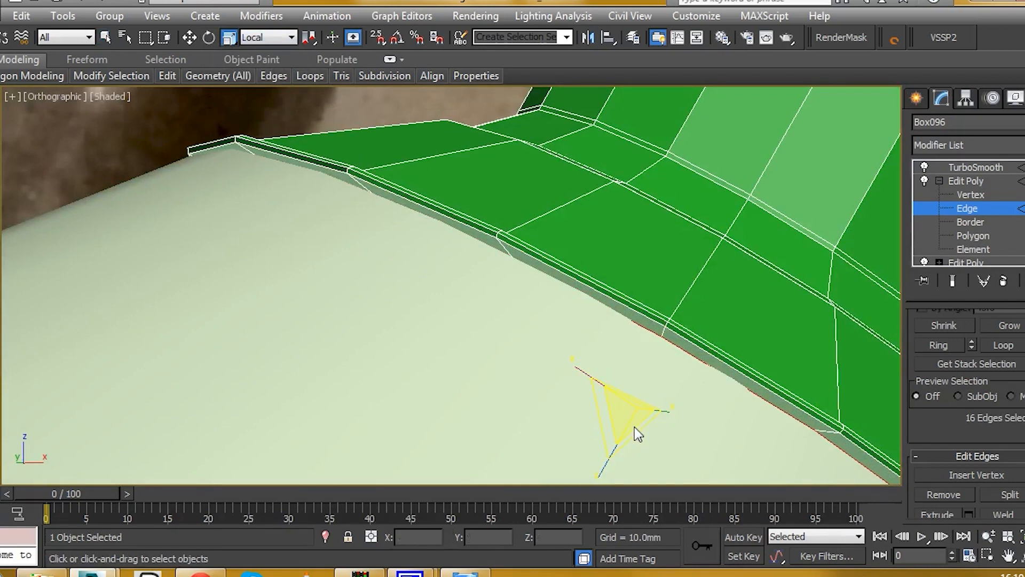
Leave edge editing, return to the TurboSmooth level and inspect the smoothed rim of the collar.
{"action": "left_click", "coordinate": [972, 207]}
{"action": "left_click", "coordinate": [972, 166]}
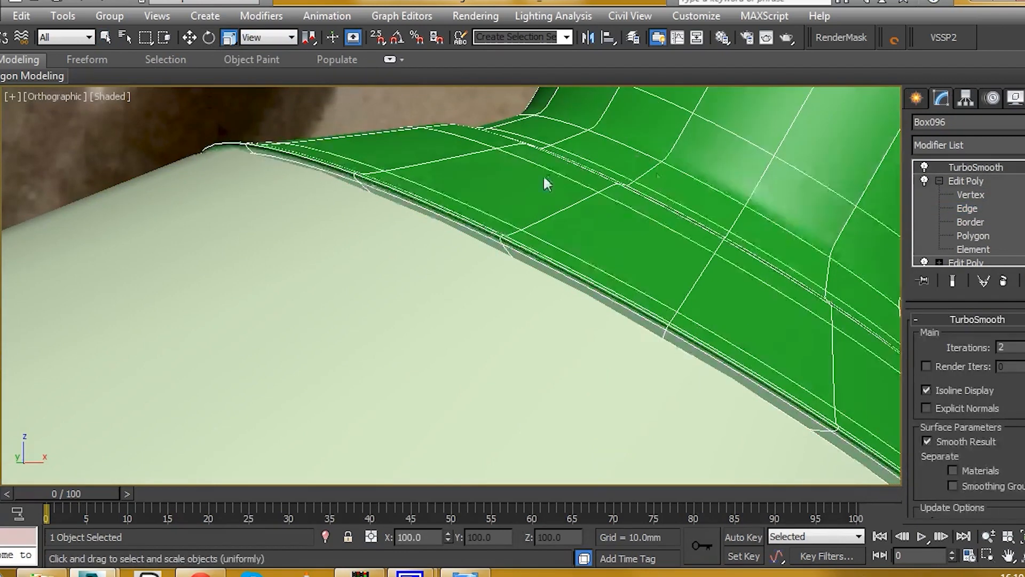
{"action": "scroll", "coordinate": [544, 206], "scroll_direction": "down", "scroll_amount": 3}
{"action": "scroll", "coordinate": [546, 208], "scroll_direction": "down", "scroll_amount": 3}
{"action": "scroll", "coordinate": [370, 171], "scroll_direction": "up", "scroll_amount": 7}
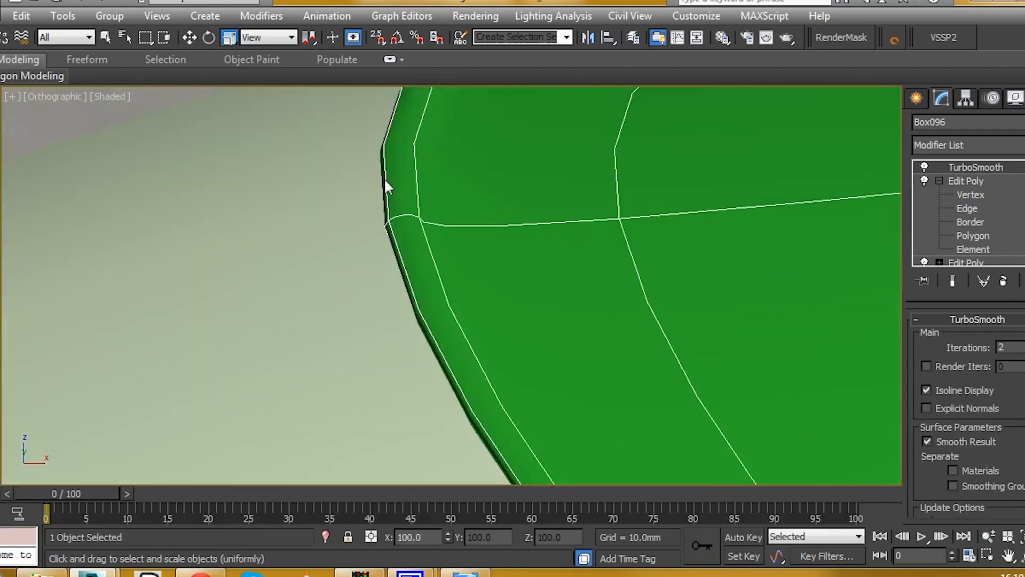
{"action": "scroll", "coordinate": [383, 178], "scroll_direction": "down", "scroll_amount": 2}
Connect the ring of short edges along the inner side of the collar rim's raised lip with 2 segments and pinch 96.
{"action": "left_click", "coordinate": [968, 207]}
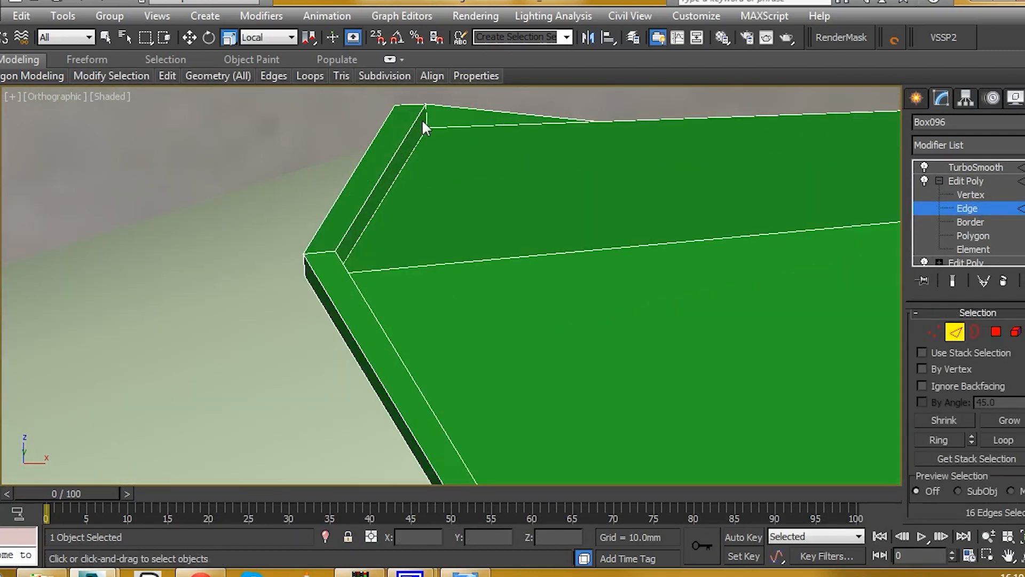
{"action": "left_click", "coordinate": [426, 119]}
{"action": "middle_click_drag", "start_coordinate": [426, 120], "coordinate": [473, 174], "text": "alt"}
{"action": "key", "text": "w"}
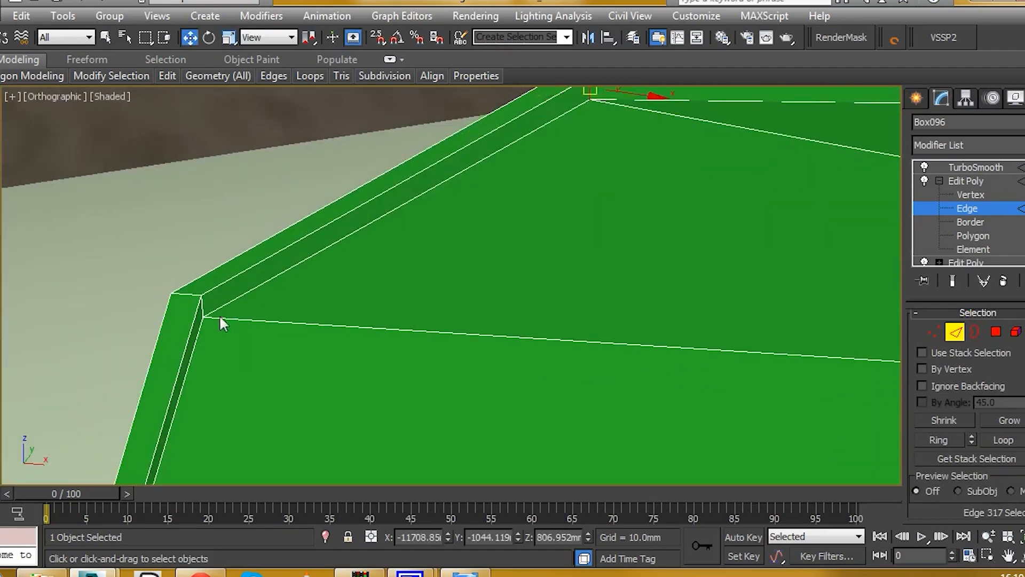
{"action": "scroll", "coordinate": [219, 316], "scroll_direction": "up", "scroll_amount": 4}
{"action": "left_click", "coordinate": [165, 308], "text": "shift"}
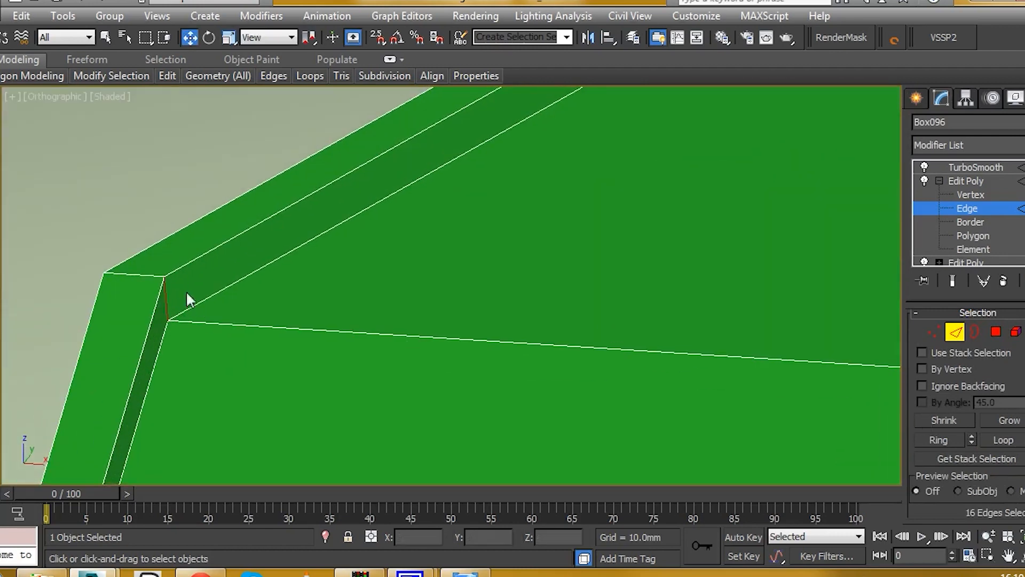
{"action": "scroll", "coordinate": [297, 225], "scroll_direction": "down", "scroll_amount": 4}
{"action": "middle_click_drag", "start_coordinate": [269, 252], "coordinate": [312, 280]}
{"action": "scroll", "coordinate": [966, 406], "scroll_direction": "down", "scroll_amount": 5}
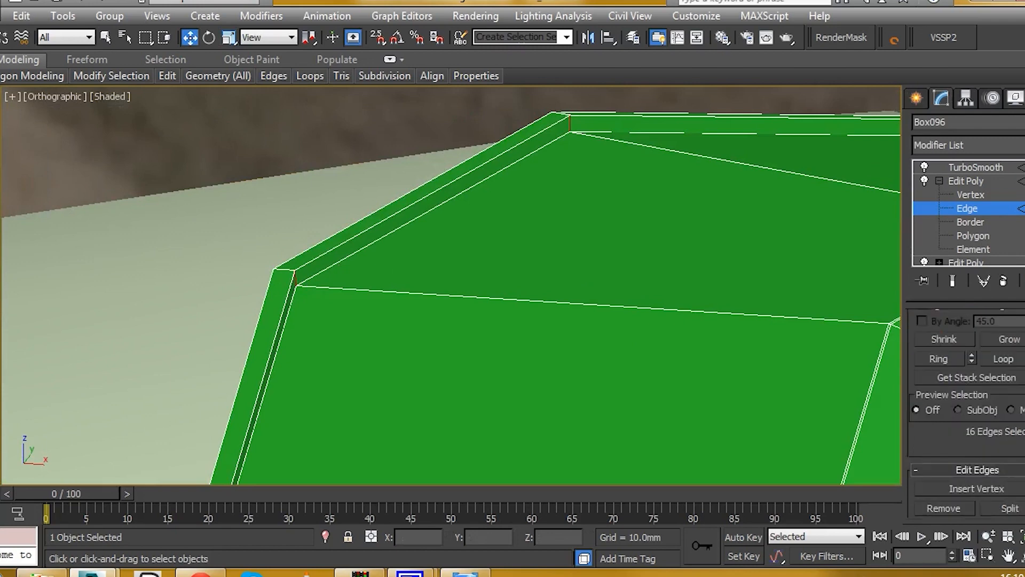
{"action": "left_click", "coordinate": [998, 460], "text": "shift"}
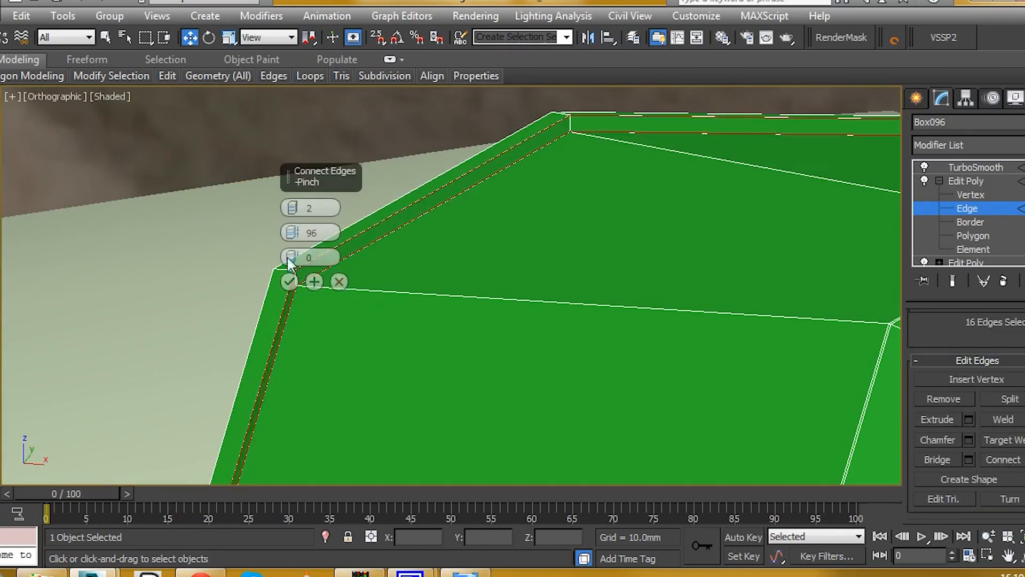
{"action": "left_click", "coordinate": [286, 279]}
Return to the TurboSmooth modifier on the holder and set its iterations to 3.
{"action": "left_click", "coordinate": [978, 167]}
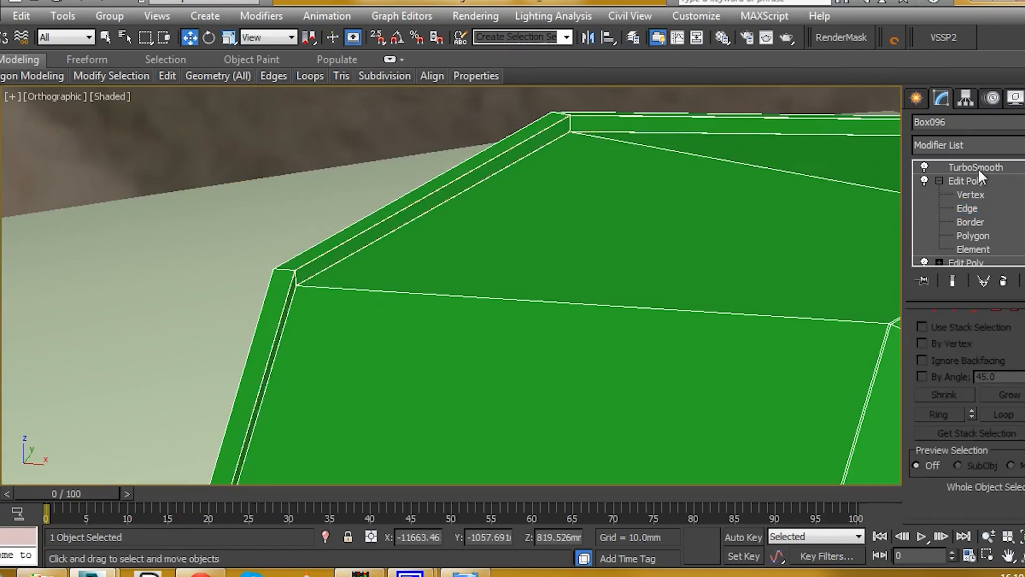
{"action": "scroll", "coordinate": [447, 189], "scroll_direction": "down", "scroll_amount": 5}
{"action": "middle_click_drag", "start_coordinate": [446, 189], "coordinate": [703, 260], "text": "alt"}
{"action": "left_click", "coordinate": [1024, 345]}
{"action": "scroll", "coordinate": [414, 209], "scroll_direction": "down", "scroll_amount": 4}
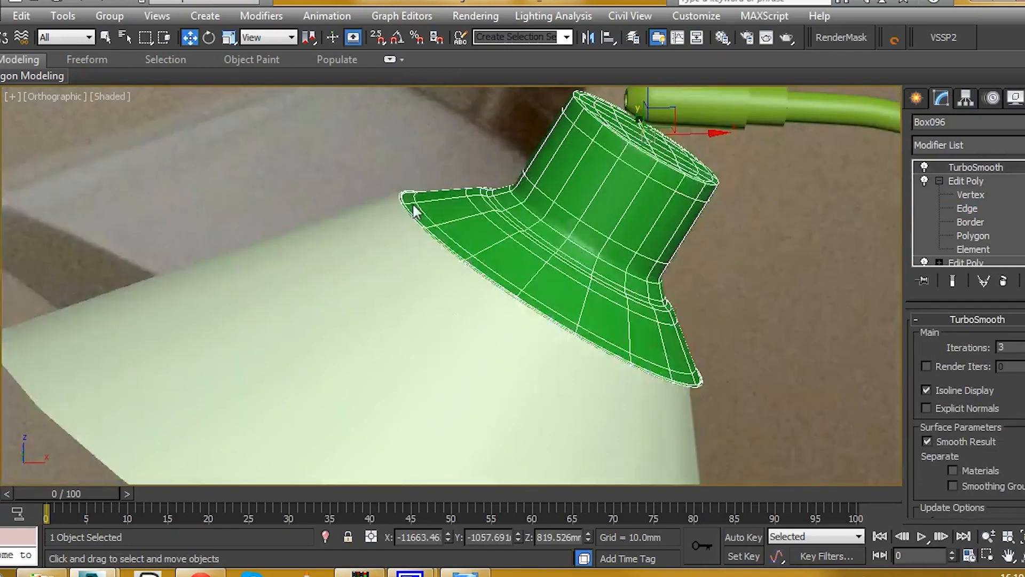
Select the lampshade and apply a Shell modifier with a 2 mm inner amount and 0 mm outer amount.
{"action": "middle_click_drag", "start_coordinate": [466, 210], "coordinate": [404, 235], "text": "alt"}
{"action": "left_click", "coordinate": [575, 187]}
{"action": "left_click_drag", "start_coordinate": [559, 332], "coordinate": [563, 333]}
{"action": "middle_click_drag", "start_coordinate": [563, 332], "coordinate": [561, 398], "text": "alt"}
{"action": "scroll", "coordinate": [562, 213], "scroll_direction": "up", "scroll_amount": 5}
{"action": "scroll", "coordinate": [645, 202], "scroll_direction": "down", "scroll_amount": 10}
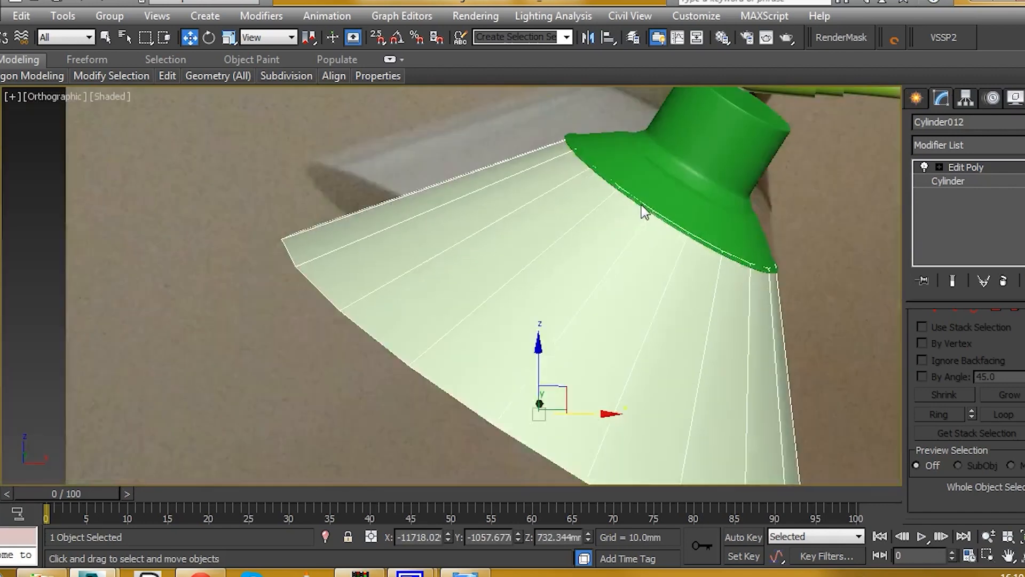
{"action": "middle_click_drag", "start_coordinate": [684, 213], "coordinate": [711, 170], "text": "alt"}
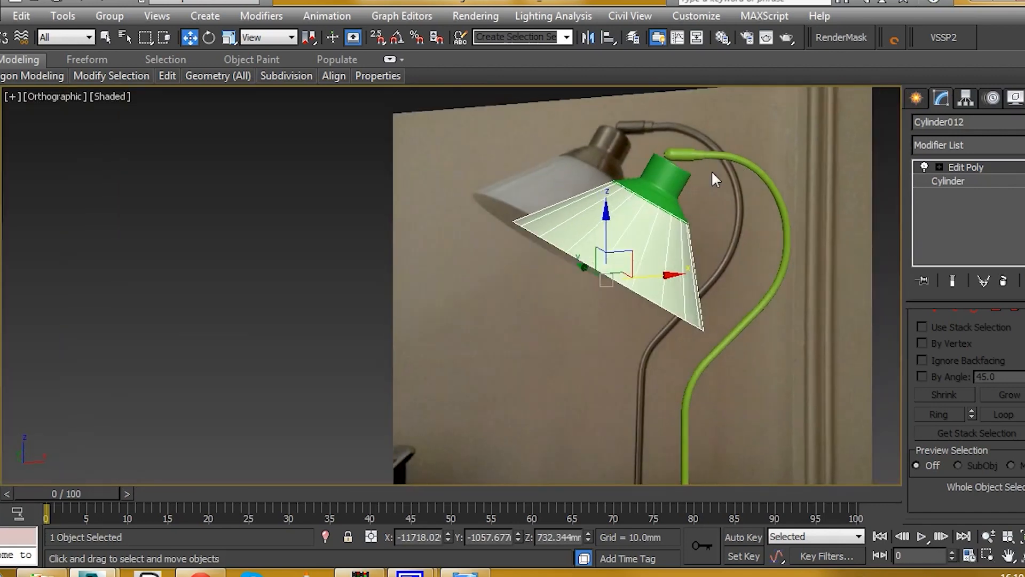
{"action": "scroll", "coordinate": [650, 192], "scroll_direction": "up", "scroll_amount": 5}
{"action": "scroll", "coordinate": [652, 209], "scroll_direction": "down", "scroll_amount": 5}
{"action": "left_click", "coordinate": [1009, 145]}
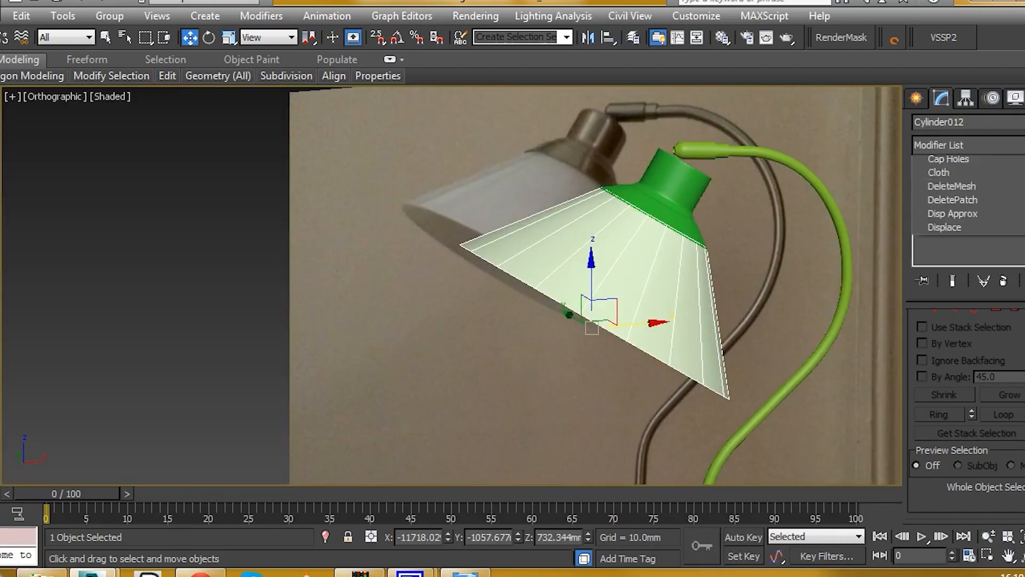
{"action": "key", "text": "s"}
{"action": "left_click_drag", "start_coordinate": [1023, 374], "coordinate": [1023, 463]}
{"action": "left_click", "coordinate": [956, 197]}
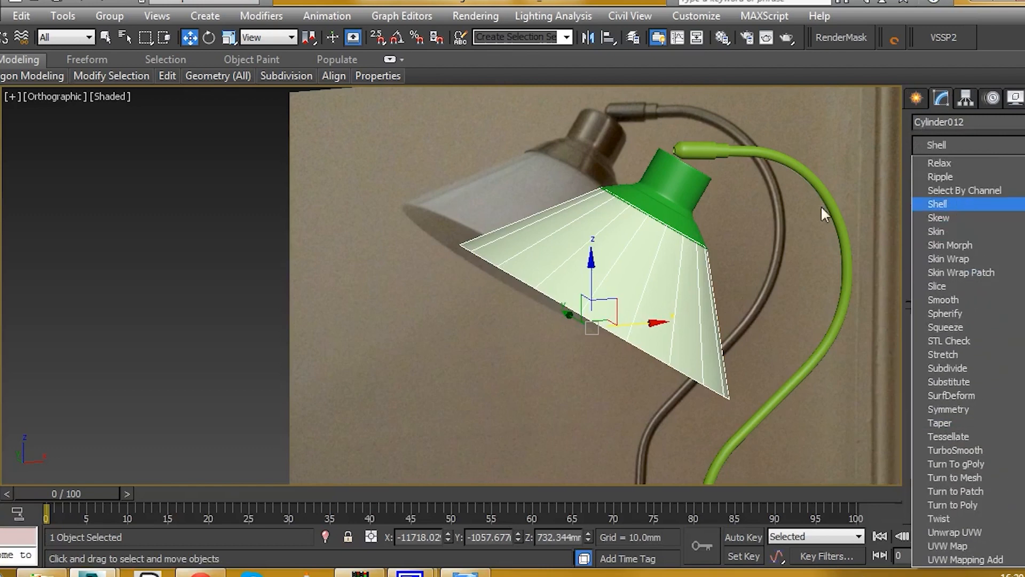
{"action": "middle_click_drag", "start_coordinate": [821, 205], "coordinate": [540, 219], "text": "alt"}
{"action": "scroll", "coordinate": [540, 220], "scroll_direction": "up", "scroll_amount": 6}
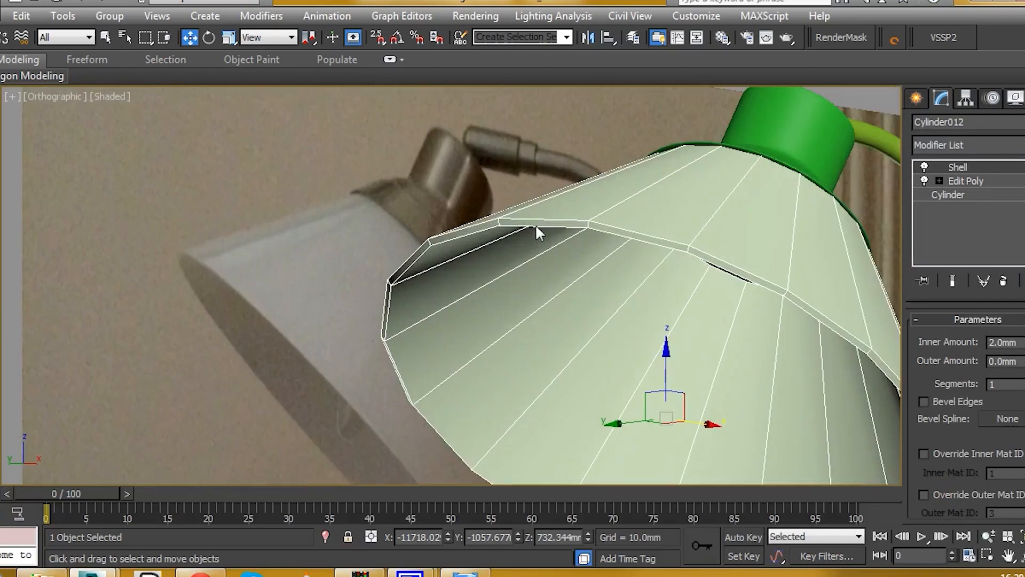
{"action": "scroll", "coordinate": [602, 258], "scroll_direction": "down", "scroll_amount": 2}
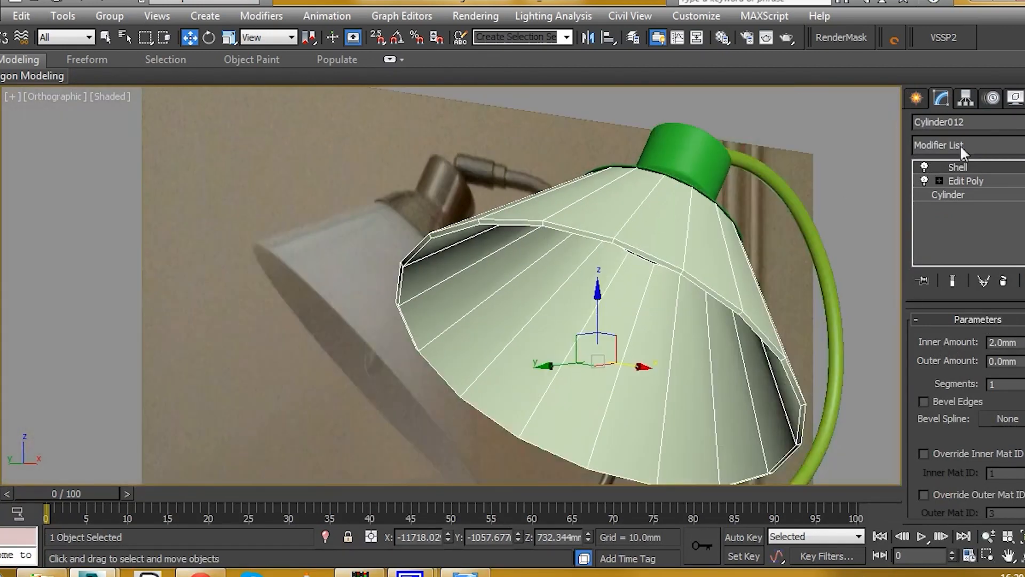
Add an Edit Poly modifier above the lampshade's Shell and enter edge editing.
{"action": "left_click", "coordinate": [979, 139]}
{"action": "scroll", "coordinate": [986, 406], "scroll_direction": "down", "scroll_amount": 3}
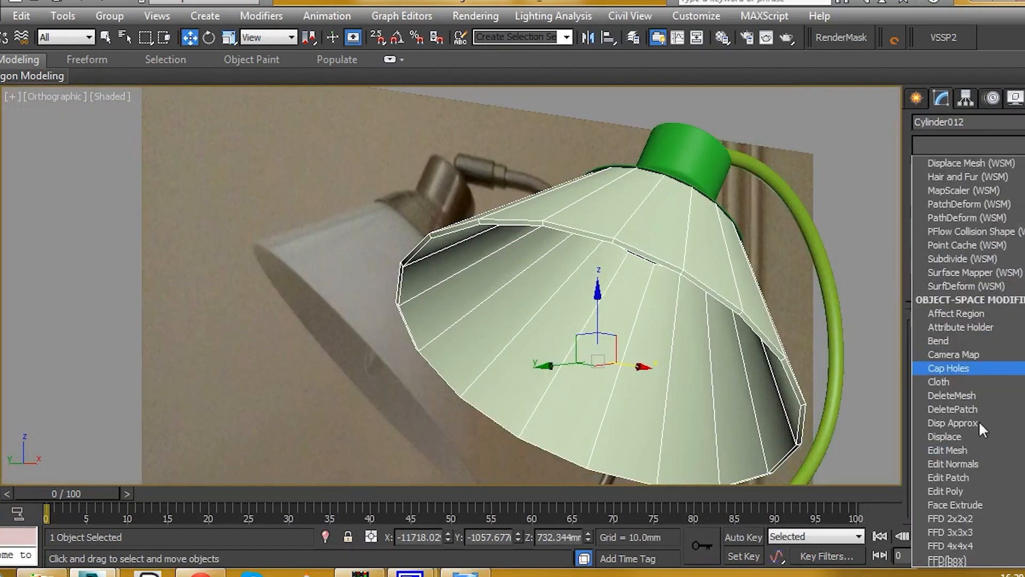
{"action": "left_click", "coordinate": [960, 490]}
{"action": "left_click", "coordinate": [953, 355]}
Connect the lengthwise edge rings on the lampshade's outer and inner walls with 2 segments pinched close to both rims.
{"action": "middle_click_drag", "start_coordinate": [678, 262], "coordinate": [521, 293], "text": "alt"}
{"action": "left_click", "coordinate": [581, 286]}
{"action": "key", "text": "alt+r"}
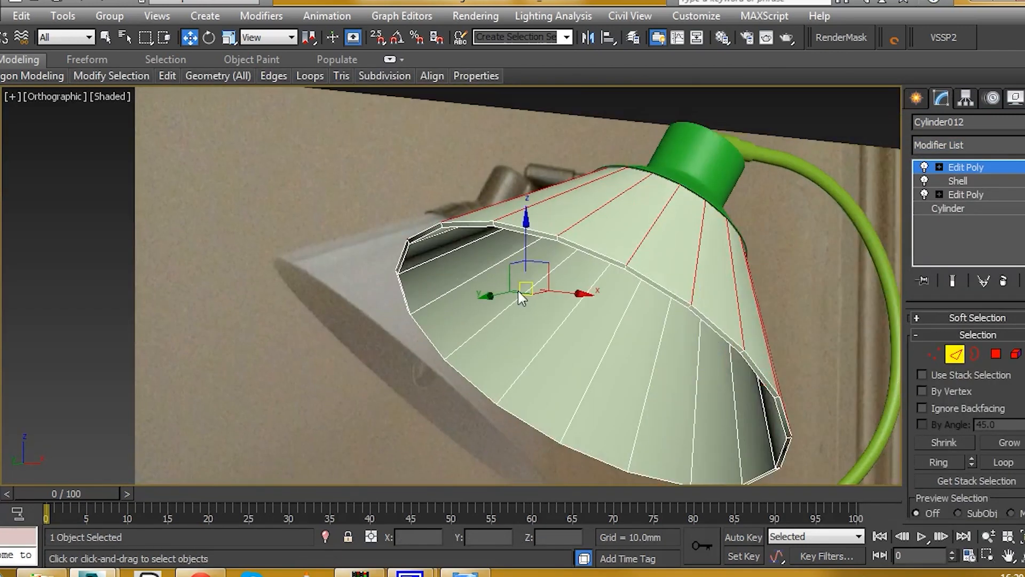
{"action": "scroll", "coordinate": [521, 299], "scroll_direction": "up", "scroll_amount": 3}
{"action": "left_click", "coordinate": [518, 306], "text": "ctrl"}
{"action": "key", "text": "alt+r"}
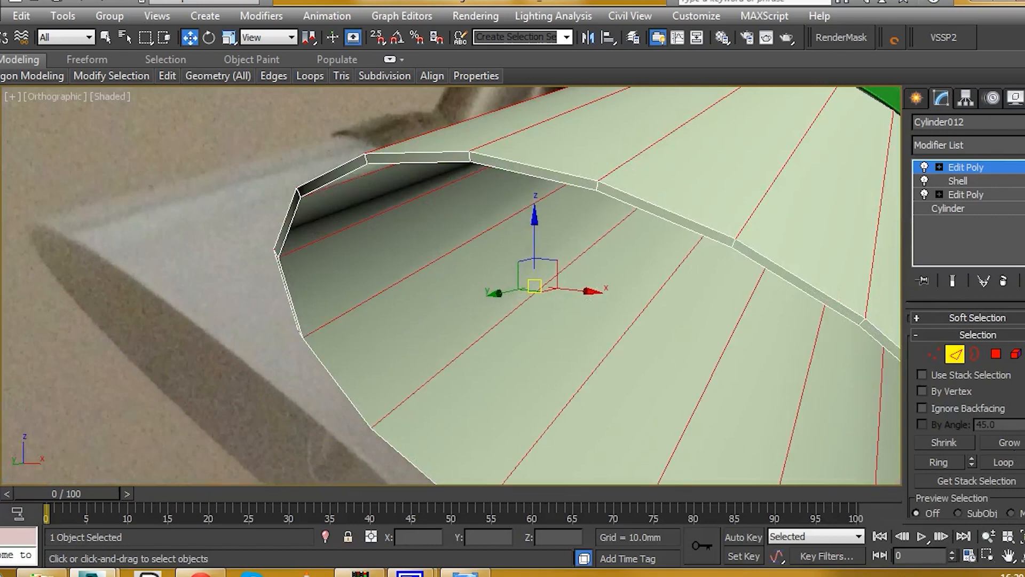
{"action": "scroll", "coordinate": [966, 411], "scroll_direction": "down", "scroll_amount": 5}
{"action": "left_click", "coordinate": [1024, 462]}
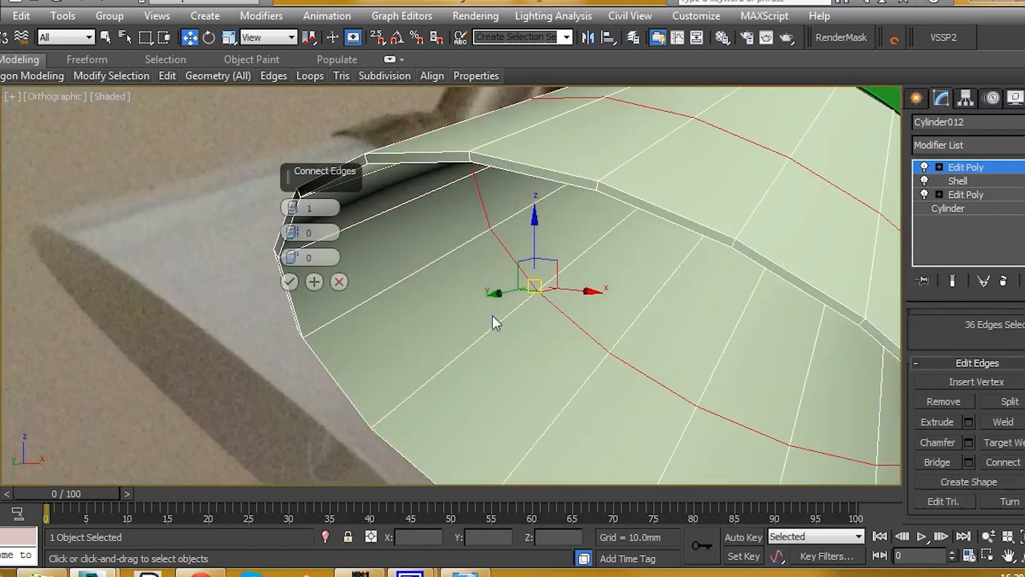
{"action": "left_click", "coordinate": [294, 206]}
{"action": "left_click_drag", "start_coordinate": [294, 229], "coordinate": [385, 508]}
{"action": "left_click", "coordinate": [289, 282]}
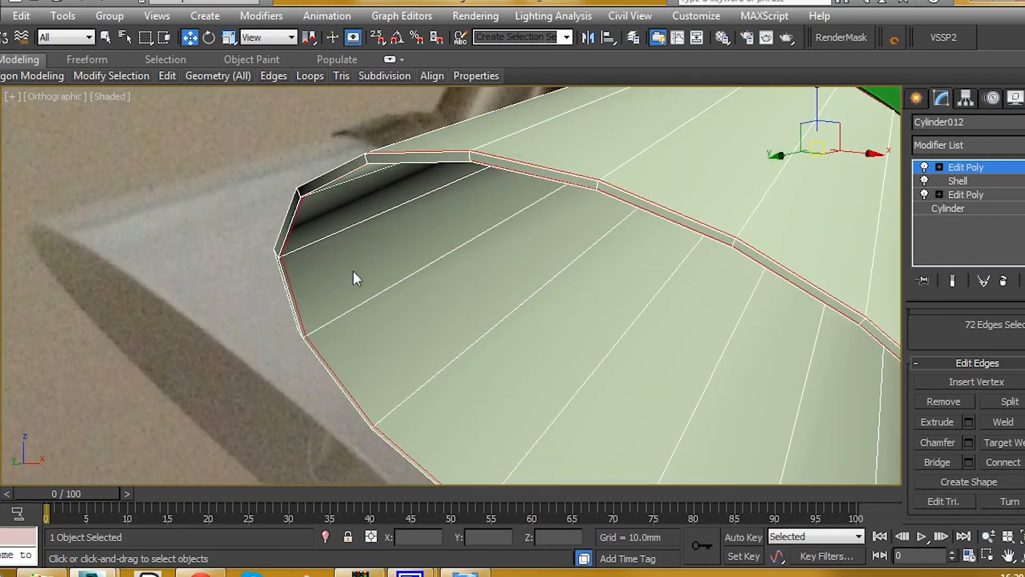
Connect the short edges across the lampshade's wide rim thickness with 2 segments pinched close to its inner and outer borders.
{"action": "scroll", "coordinate": [373, 151], "scroll_direction": "up", "scroll_amount": 3}
{"action": "left_click", "coordinate": [351, 174]}
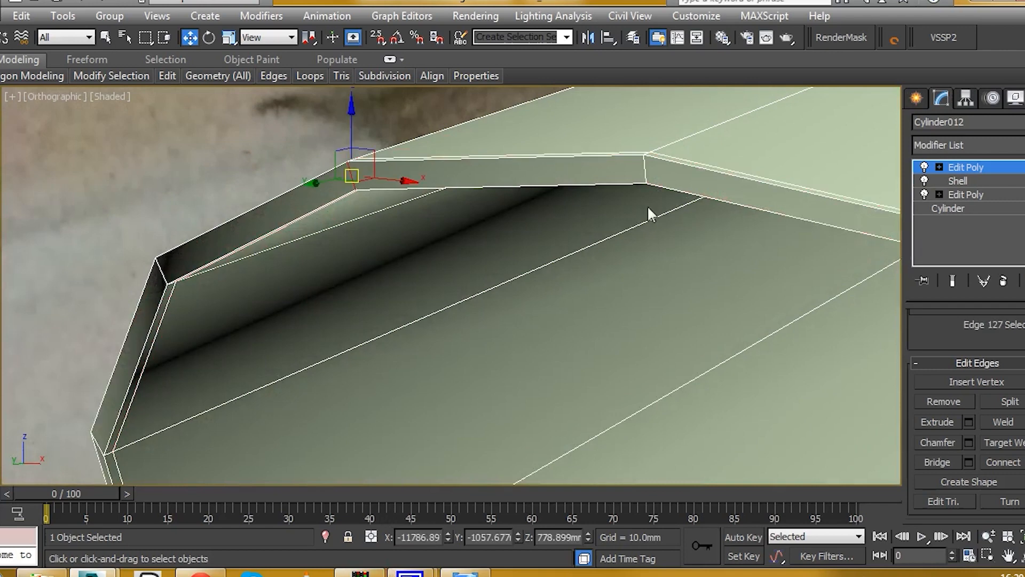
{"action": "left_click", "coordinate": [645, 175], "text": "shift"}
{"action": "left_click", "coordinate": [999, 459]}
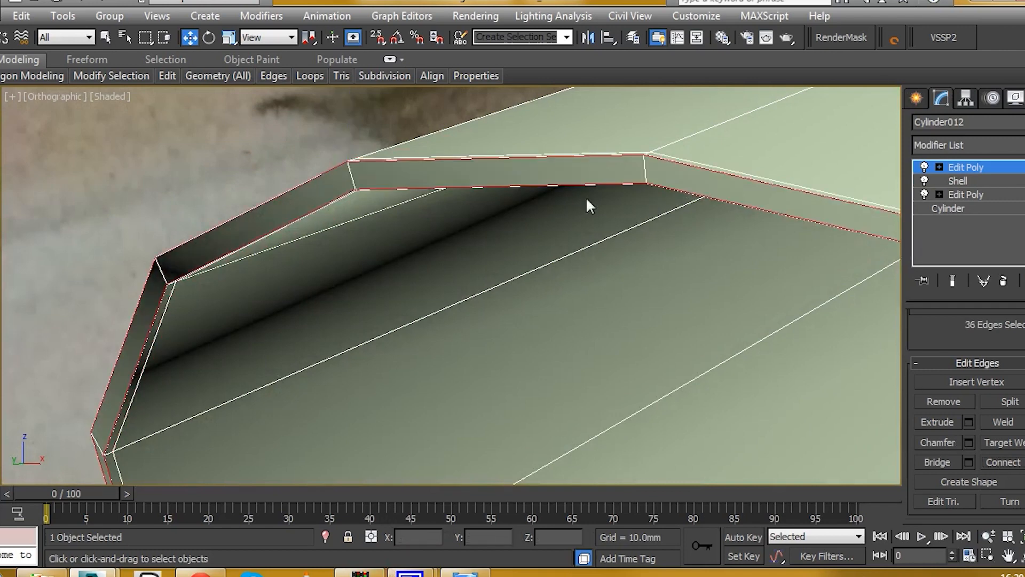
Connect the short edges across the thickness of the lampshade's narrow rim under the holder with the same 2 pinched segments.
{"action": "scroll", "coordinate": [585, 196], "scroll_direction": "down", "scroll_amount": 3}
{"action": "middle_click_drag", "start_coordinate": [585, 187], "coordinate": [400, 234]}
{"action": "scroll", "coordinate": [404, 238], "scroll_direction": "down", "scroll_amount": 5}
{"action": "middle_click_drag", "start_coordinate": [481, 251], "coordinate": [463, 232], "text": "alt"}
{"action": "scroll", "coordinate": [469, 222], "scroll_direction": "up", "scroll_amount": 6}
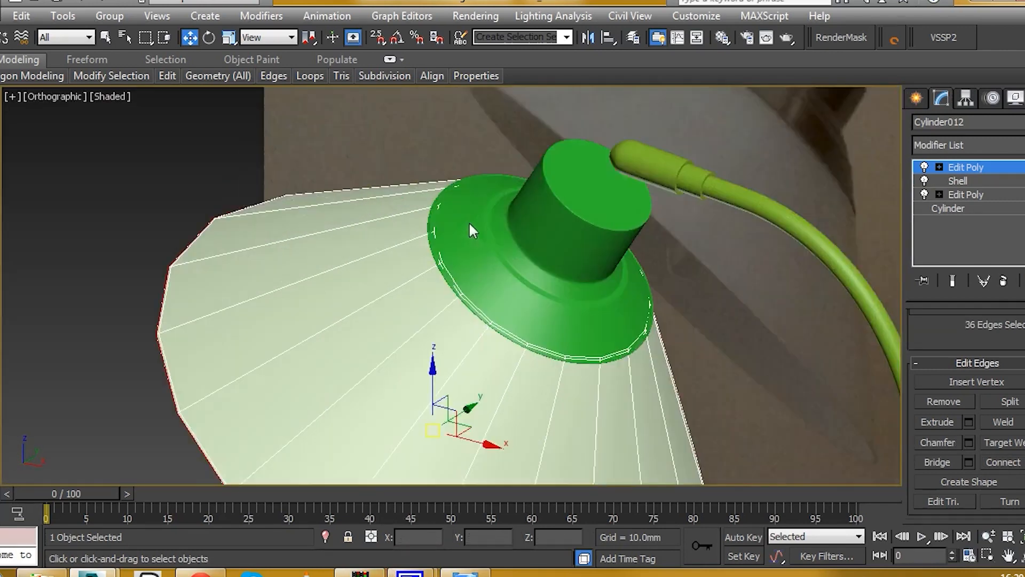
{"action": "key", "text": "F3"}
{"action": "scroll", "coordinate": [422, 240], "scroll_direction": "up", "scroll_amount": 3}
{"action": "left_click", "coordinate": [399, 236]}
{"action": "middle_click_drag", "start_coordinate": [398, 235], "coordinate": [394, 355]}
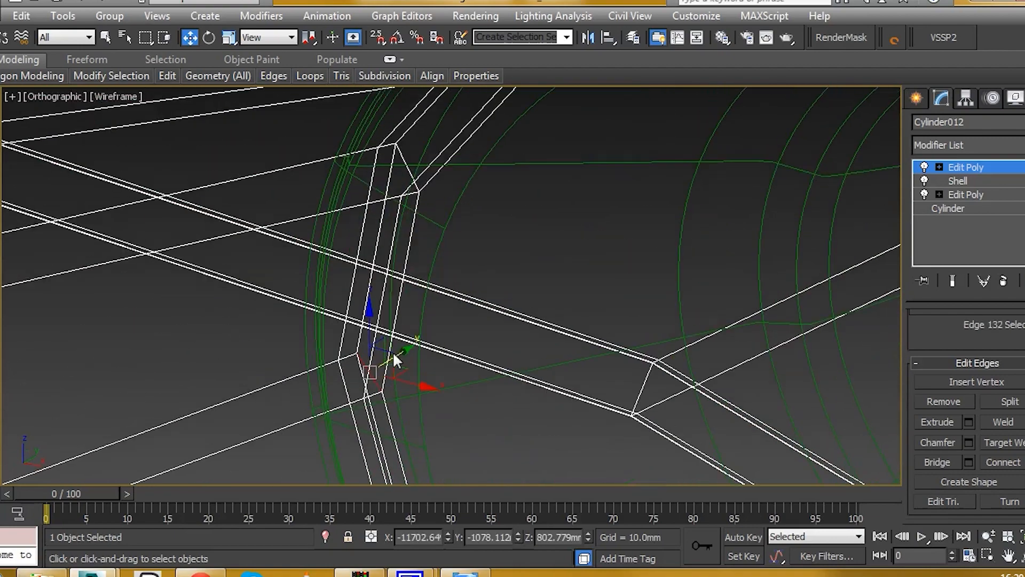
{"action": "double_click", "coordinate": [410, 178]}
{"action": "left_click", "coordinate": [1002, 458]}
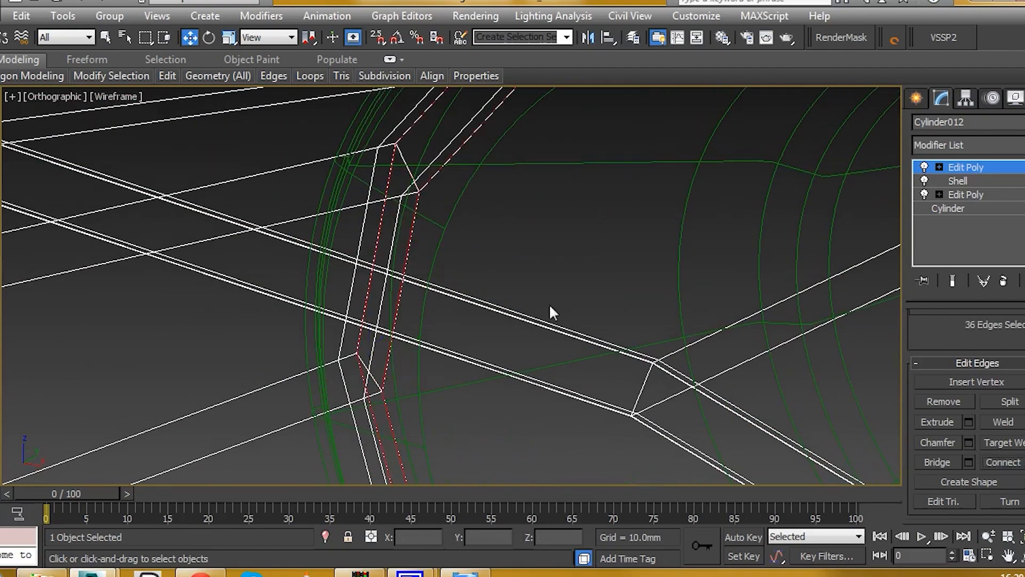
Apply a TurboSmooth modifier to the lampshade with 3 iterations and Isoline Display enabled.
{"action": "scroll", "coordinate": [520, 273], "scroll_direction": "down", "scroll_amount": 4}
{"action": "key", "text": "F3"}
{"action": "scroll", "coordinate": [518, 271], "scroll_direction": "down", "scroll_amount": 5}
{"action": "mouse_move", "coordinate": [456, 298]}
{"action": "middle_mouse_down", "text": "alt"}
{"action": "mouse_move", "coordinate": [543, 246]}
{"action": "mouse_move", "coordinate": [583, 179]}
{"action": "middle_mouse_up", "text": "alt"}
{"action": "left_click", "coordinate": [1022, 168]}
{"action": "left_click", "coordinate": [1015, 145]}
{"action": "scroll", "coordinate": [967, 347], "scroll_direction": "down", "scroll_amount": 20}
{"action": "left_click", "coordinate": [980, 344]}
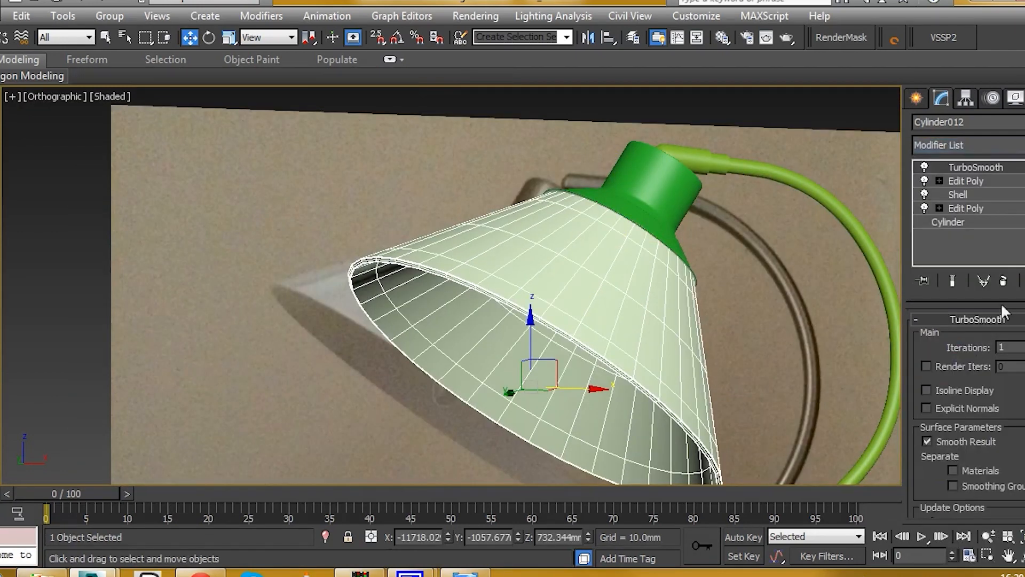
{"action": "left_click", "coordinate": [1018, 347]}
{"action": "left_click", "coordinate": [1017, 347]}
{"action": "left_click", "coordinate": [927, 390]}
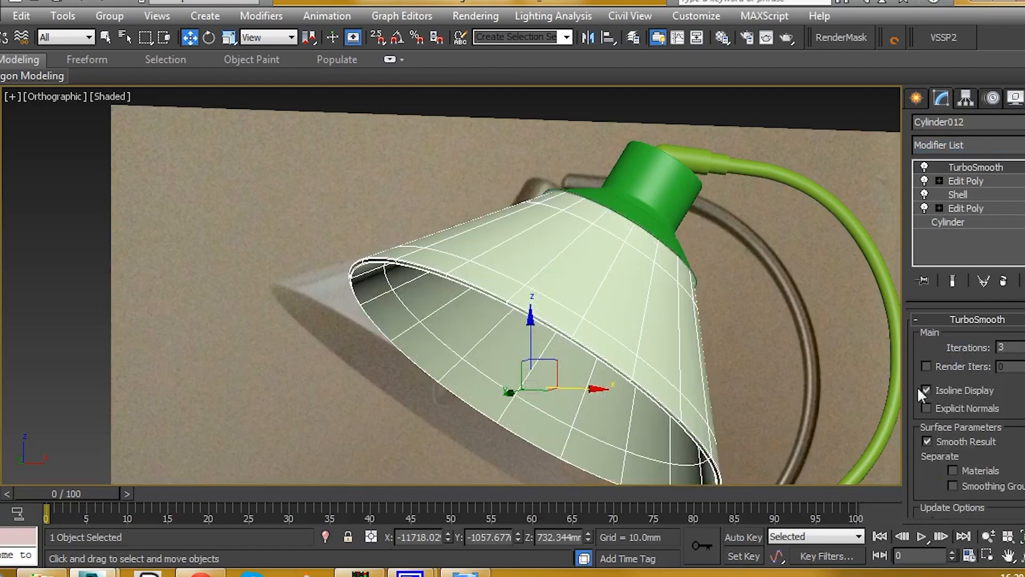
Examine the smoothed lampshade, its rim and its joint with the holder, without wireframe edges.
{"action": "scroll", "coordinate": [710, 300], "scroll_direction": "down", "scroll_amount": 8}
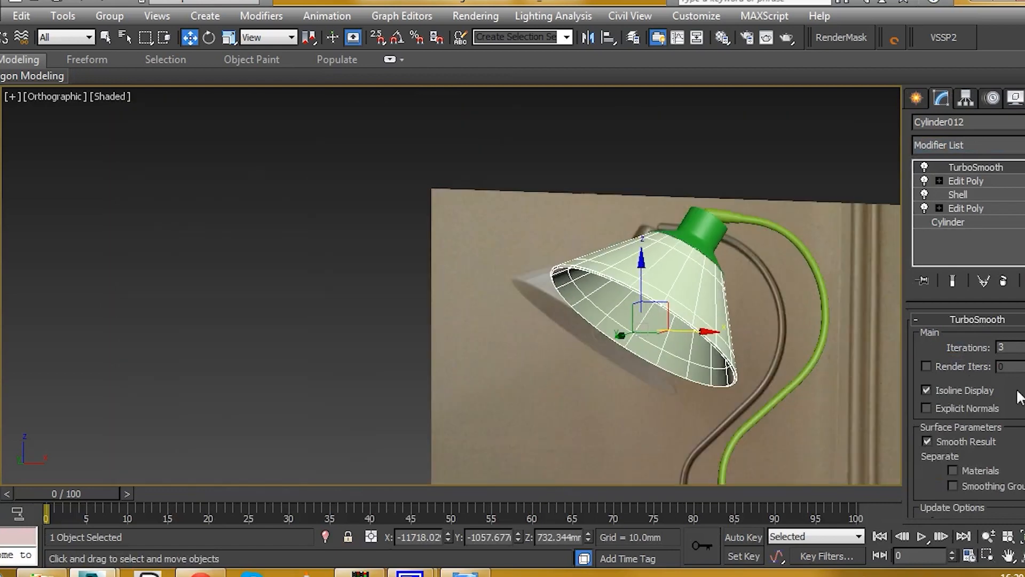
{"action": "left_click", "coordinate": [698, 189]}
{"action": "scroll", "coordinate": [648, 251], "scroll_direction": "up", "scroll_amount": 2}
{"action": "key", "text": "F4"}
{"action": "scroll", "coordinate": [711, 240], "scroll_direction": "up", "scroll_amount": 1}
{"action": "scroll", "coordinate": [711, 240], "scroll_direction": "up", "scroll_amount": 2}
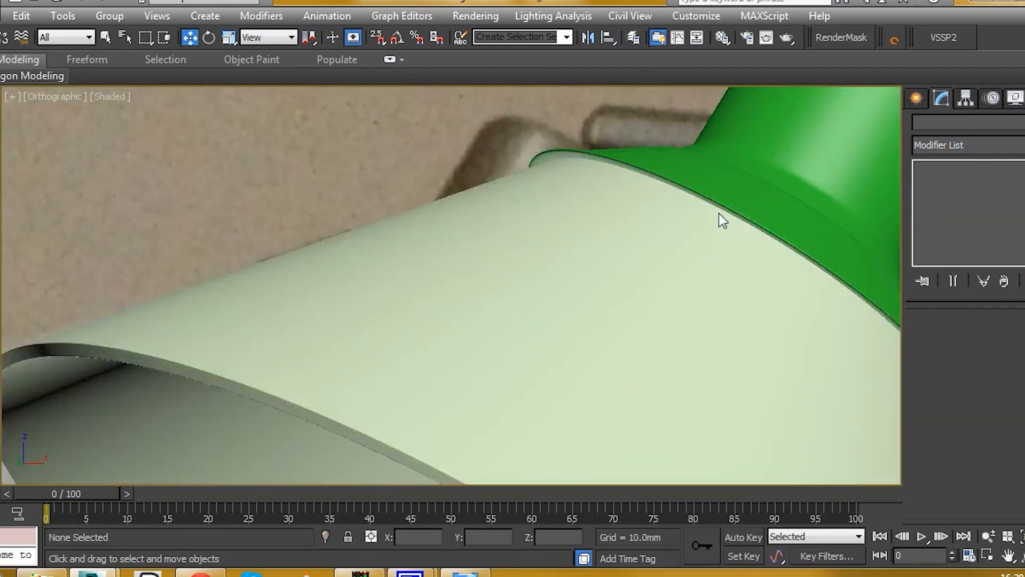
{"action": "left_click", "coordinate": [678, 222]}
{"action": "scroll", "coordinate": [678, 222], "scroll_direction": "down", "scroll_amount": 3}
{"action": "key", "text": "F4"}
{"action": "mouse_move", "coordinate": [713, 257]}
{"action": "middle_mouse_down", "text": "alt"}
{"action": "mouse_move", "coordinate": [693, 309]}
{"action": "mouse_move", "coordinate": [638, 326]}
{"action": "mouse_move", "coordinate": [614, 306]}
{"action": "mouse_move", "coordinate": [728, 269]}
{"action": "middle_mouse_up", "text": "alt"}
{"action": "scroll", "coordinate": [727, 270], "scroll_direction": "down", "scroll_amount": 5}
{"action": "middle_click_drag", "start_coordinate": [732, 354], "coordinate": [688, 218]}
Select the pink lamp base and scale it to about 134% in X and Y and 89% in Z.
{"action": "key", "text": "f"}
{"action": "key", "text": "z"}
{"action": "scroll", "coordinate": [654, 242], "scroll_direction": "down", "scroll_amount": 5}
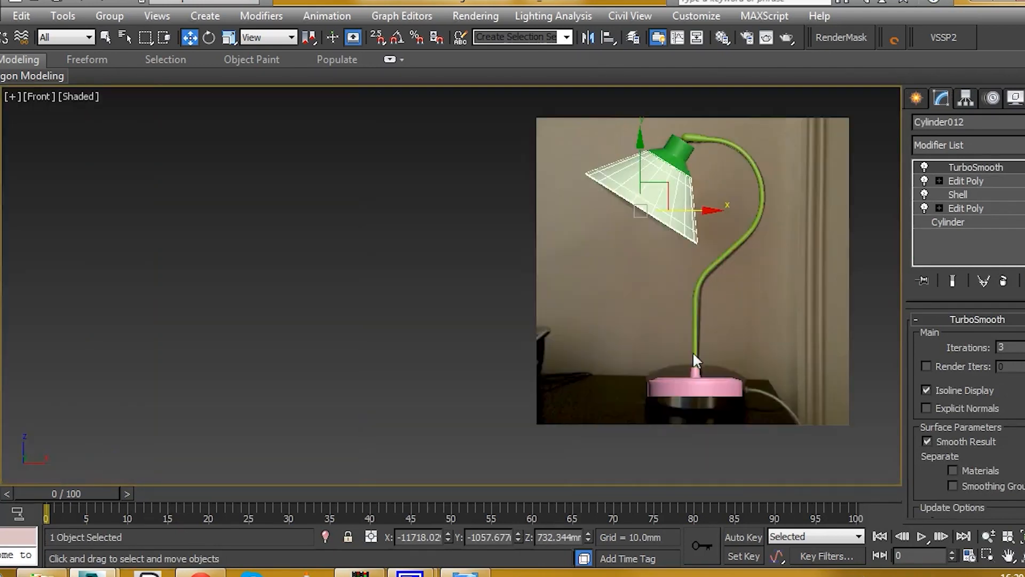
{"action": "scroll", "coordinate": [693, 376], "scroll_direction": "up", "scroll_amount": 6}
{"action": "left_click", "coordinate": [694, 380]}
{"action": "scroll", "coordinate": [679, 379], "scroll_direction": "down", "scroll_amount": 2}
{"action": "middle_click_drag", "start_coordinate": [678, 378], "coordinate": [295, 85]}
{"action": "key", "text": "f"}
{"action": "key", "text": "z"}
{"action": "key", "text": "r"}
{"action": "scroll", "coordinate": [534, 283], "scroll_direction": "down", "scroll_amount": 9}
{"action": "middle_click_drag", "start_coordinate": [534, 283], "coordinate": [574, 360]}
{"action": "mouse_move", "coordinate": [572, 370]}
{"action": "left_mouse_down"}
{"action": "mouse_move", "coordinate": [583, 348]}
{"action": "mouse_move", "coordinate": [572, 378]}
{"action": "mouse_move", "coordinate": [570, 370]}
{"action": "left_mouse_up"}
{"action": "scroll", "coordinate": [570, 348], "scroll_direction": "up", "scroll_amount": 4}
{"action": "key", "text": "r"}
{"action": "scroll", "coordinate": [566, 376], "scroll_direction": "up", "scroll_amount": 3}
{"action": "mouse_move", "coordinate": [566, 376]}
{"action": "middle_mouse_down", "text": "alt"}
{"action": "mouse_move", "coordinate": [610, 435]}
{"action": "mouse_move", "coordinate": [550, 382]}
{"action": "middle_mouse_up", "text": "alt"}
{"action": "key", "text": "f"}
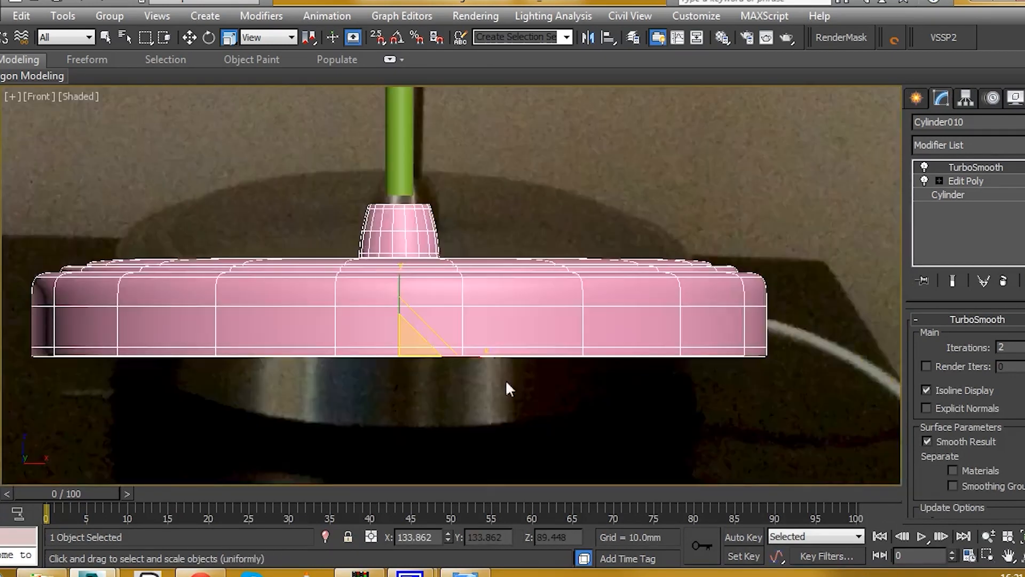
Move the base slightly upward in the front view so its collar meets the stem's lower end and is centred on it.
{"action": "key", "text": "w"}
{"action": "scroll", "coordinate": [430, 301], "scroll_direction": "up", "scroll_amount": 2}
{"action": "middle_click_drag", "start_coordinate": [431, 301], "coordinate": [439, 327]}
{"action": "left_click_drag", "start_coordinate": [440, 327], "coordinate": [447, 313]}
{"action": "middle_click_drag", "start_coordinate": [442, 243], "coordinate": [436, 238], "text": "alt"}
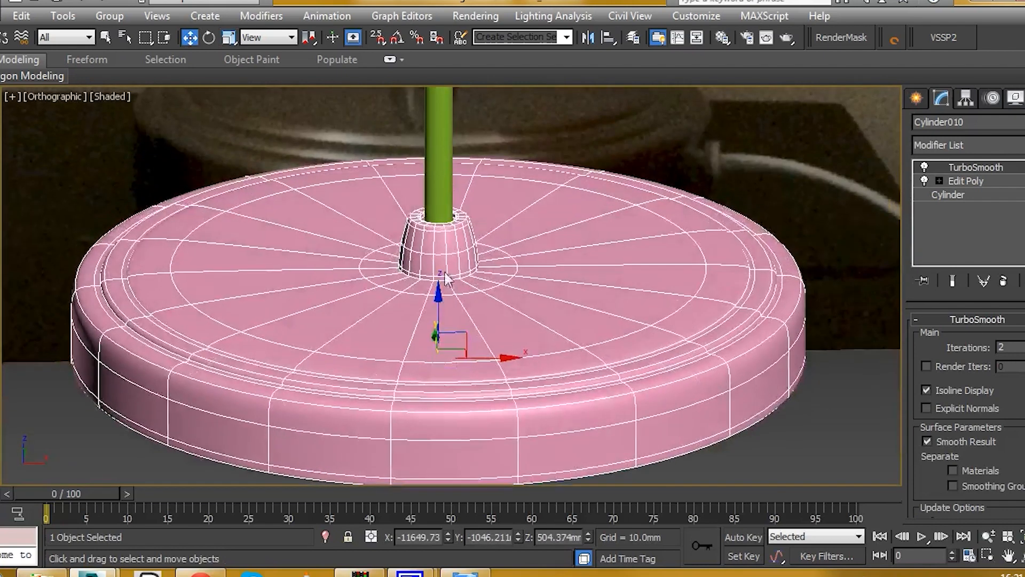
In the base's Edit Poly, scale the collar's top vertices uniformly to 72% around the stem and return to TurboSmooth.
{"action": "scroll", "coordinate": [435, 233], "scroll_direction": "up", "scroll_amount": 5}
{"action": "left_click", "coordinate": [963, 180]}
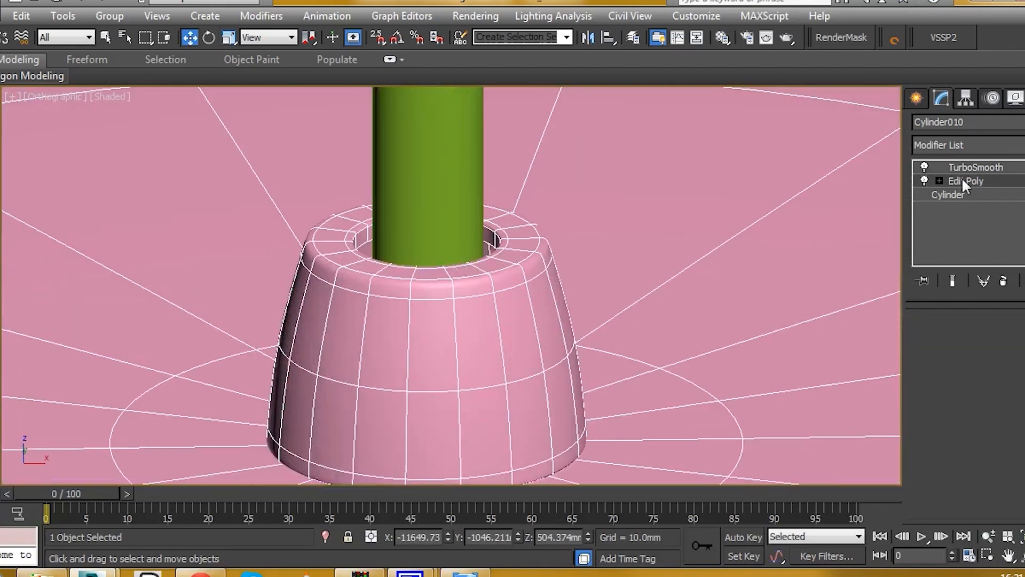
{"action": "left_click", "coordinate": [935, 312]}
{"action": "scroll", "coordinate": [463, 253], "scroll_direction": "down", "scroll_amount": 5}
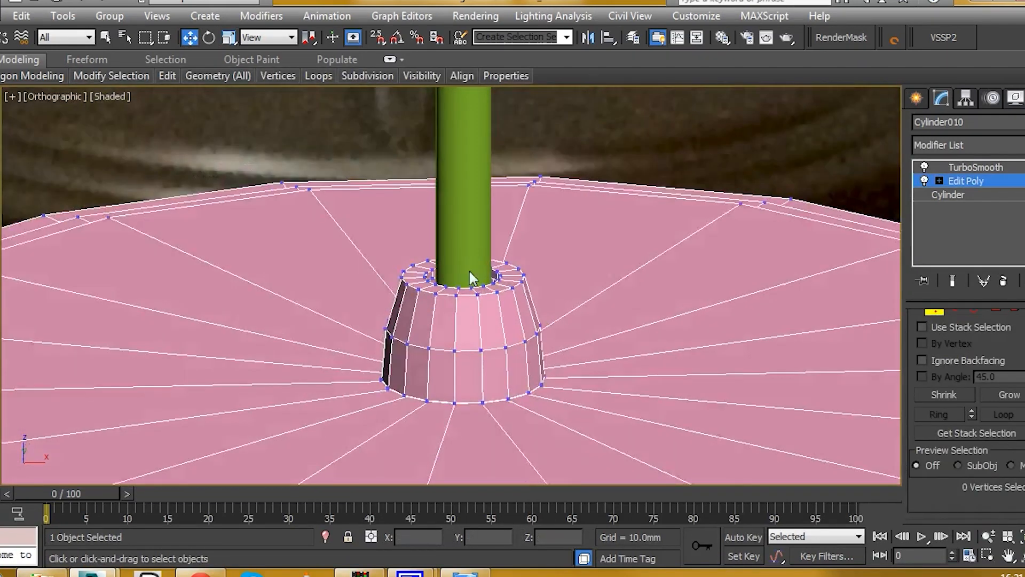
{"action": "middle_click_drag", "start_coordinate": [464, 253], "coordinate": [469, 249], "text": "alt"}
{"action": "scroll", "coordinate": [469, 248], "scroll_direction": "up", "scroll_amount": 3}
{"action": "left_click_drag", "start_coordinate": [393, 229], "coordinate": [564, 296]}
{"action": "middle_click_drag", "start_coordinate": [563, 296], "coordinate": [491, 245], "text": "alt"}
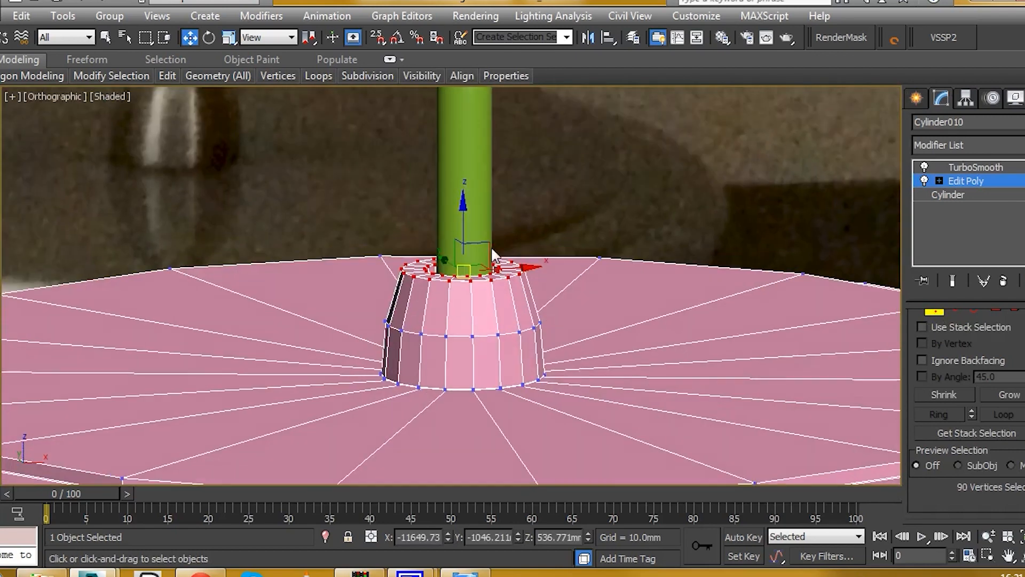
{"action": "left_click", "coordinate": [229, 37]}
{"action": "scroll", "coordinate": [450, 282], "scroll_direction": "up", "scroll_amount": 5}
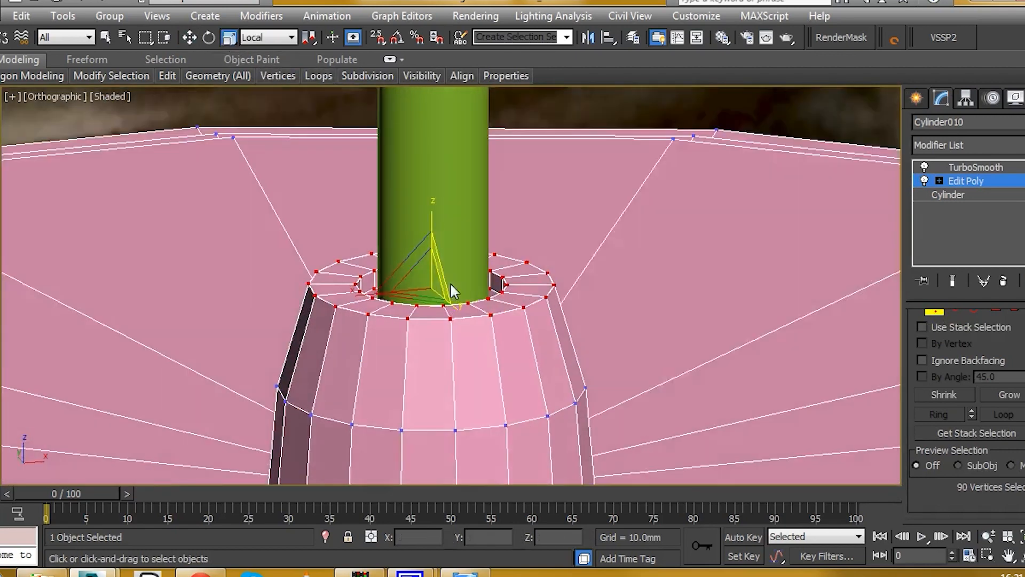
{"action": "left_click_drag", "start_coordinate": [437, 291], "coordinate": [449, 316]}
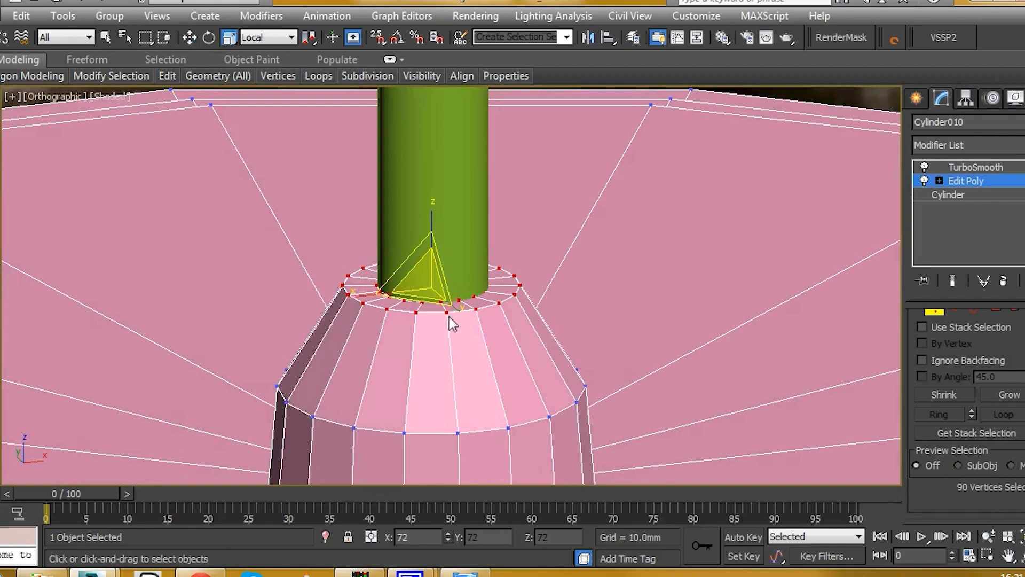
{"action": "left_click", "coordinate": [968, 166]}
Select the holder and lampshade together and move them along Y in the top view to line up with the stem.
{"action": "scroll", "coordinate": [532, 230], "scroll_direction": "down", "scroll_amount": 6}
{"action": "middle_click_drag", "start_coordinate": [531, 231], "coordinate": [437, 194], "text": "alt"}
{"action": "scroll", "coordinate": [466, 214], "scroll_direction": "down", "scroll_amount": 5}
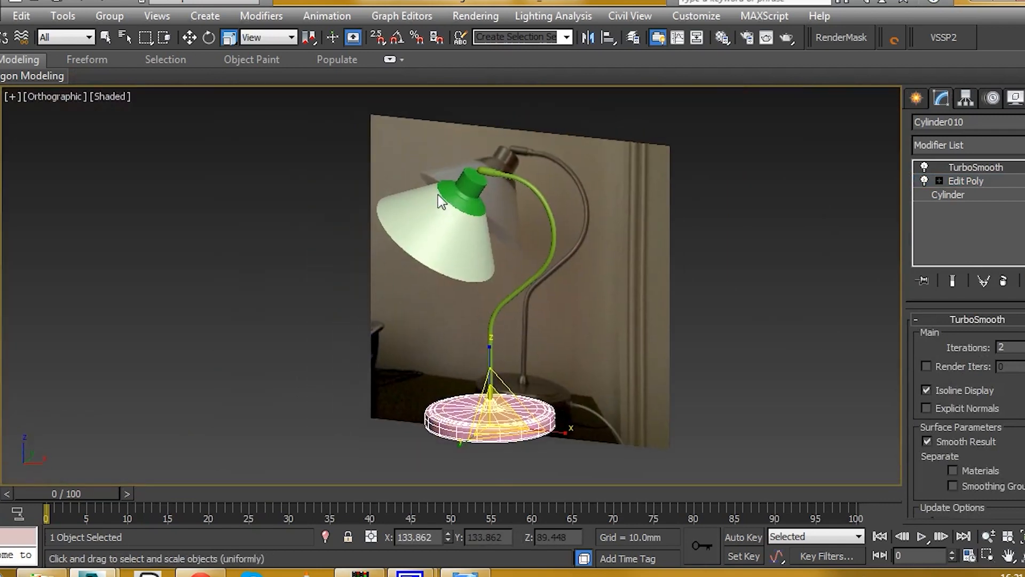
{"action": "key", "text": "t"}
{"action": "scroll", "coordinate": [480, 230], "scroll_direction": "up", "scroll_amount": 2}
{"action": "key", "text": "w"}
{"action": "left_click", "coordinate": [380, 298]}
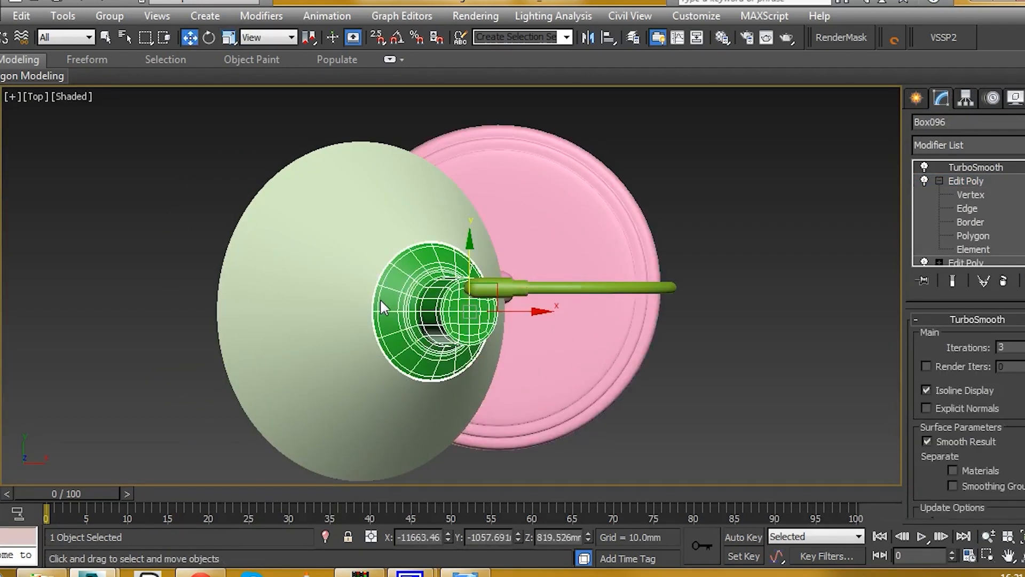
{"action": "left_click", "coordinate": [347, 316], "text": "ctrl"}
{"action": "scroll", "coordinate": [426, 279], "scroll_direction": "up", "scroll_amount": 3}
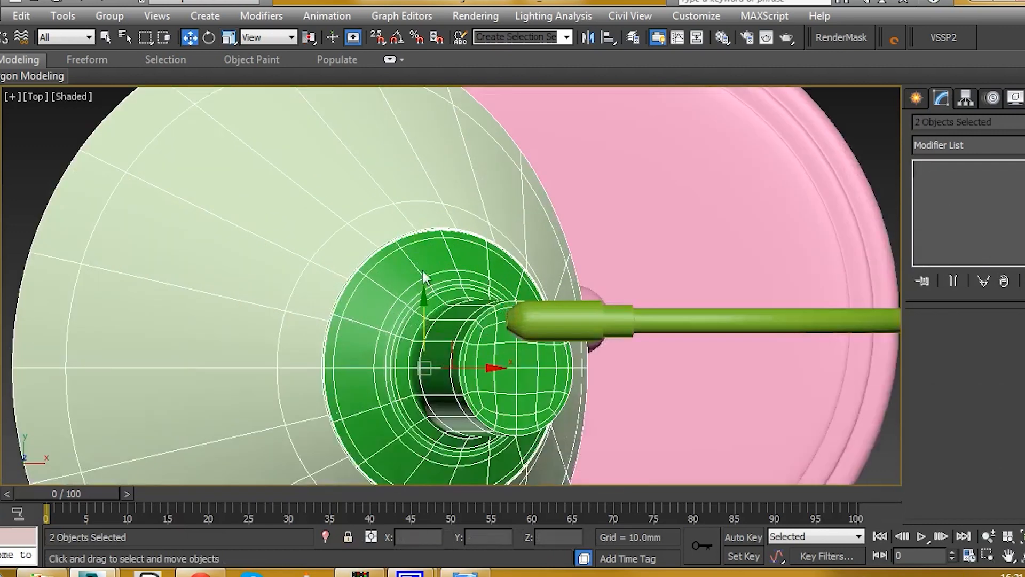
{"action": "scroll", "coordinate": [429, 288], "scroll_direction": "up", "scroll_amount": 2}
{"action": "left_click_drag", "start_coordinate": [427, 269], "coordinate": [428, 273]}
Nudge the holder and lampshade toward the stem's tip in the front view, about 0.56 mm in X and 0.46 mm in Y.
{"action": "key", "text": "f"}
{"action": "scroll", "coordinate": [447, 239], "scroll_direction": "up", "scroll_amount": 5}
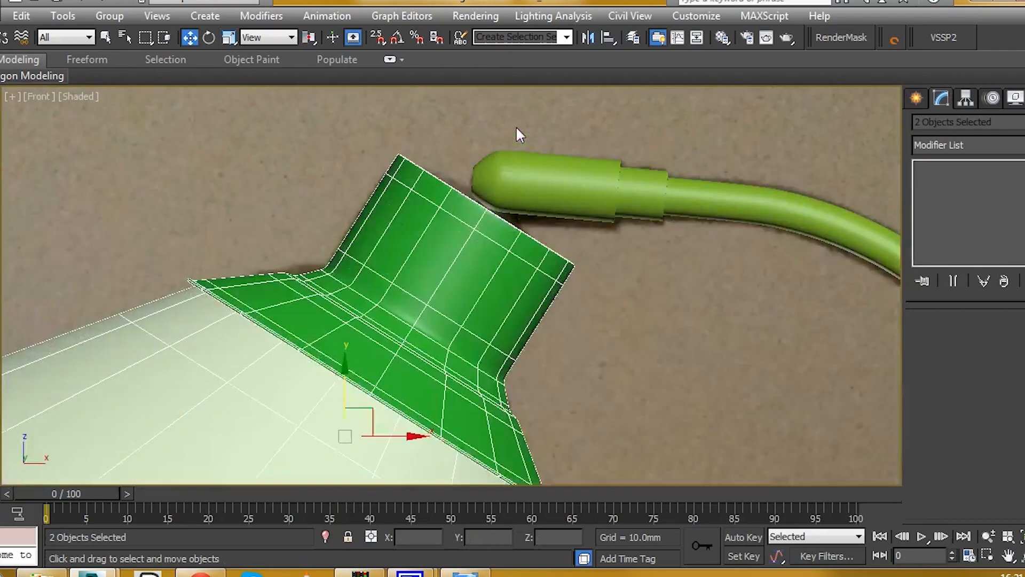
{"action": "scroll", "coordinate": [377, 417], "scroll_direction": "down", "scroll_amount": 2}
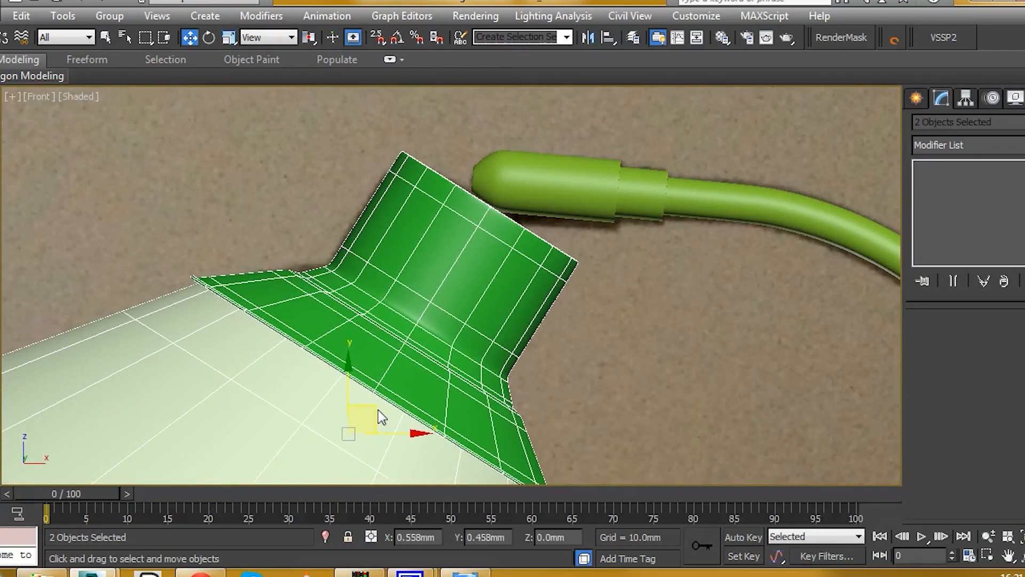
Inspect the stem's joint with the base and the complete lamp beside the reference photo with nothing selected.
{"action": "scroll", "coordinate": [470, 267], "scroll_direction": "down", "scroll_amount": 8}
{"action": "middle_click_drag", "start_coordinate": [492, 407], "coordinate": [512, 249]}
{"action": "scroll", "coordinate": [510, 289], "scroll_direction": "up", "scroll_amount": 6}
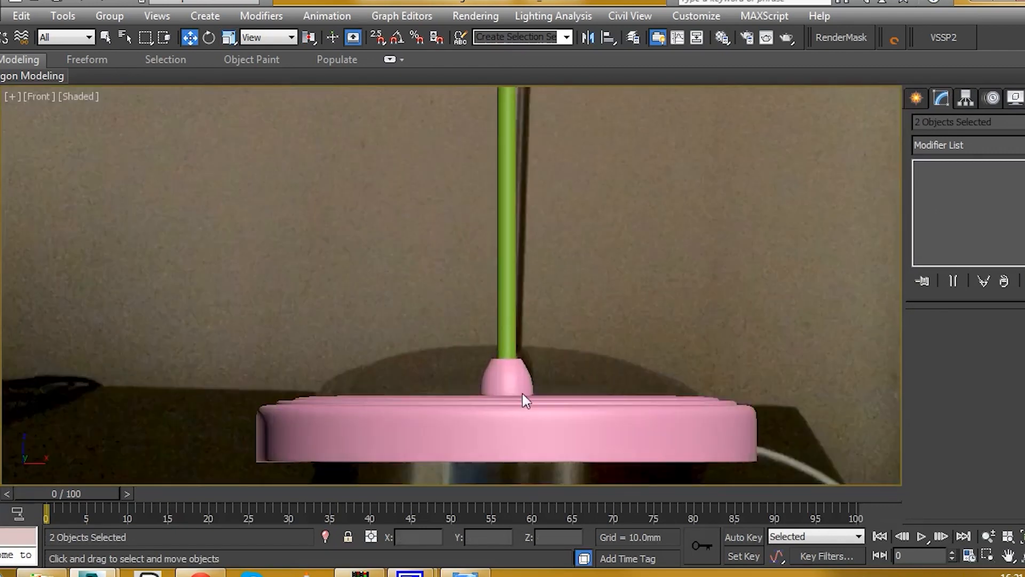
{"action": "scroll", "coordinate": [521, 326], "scroll_direction": "down", "scroll_amount": 6}
{"action": "middle_click_drag", "start_coordinate": [520, 324], "coordinate": [501, 345], "text": "alt"}
{"action": "left_click", "coordinate": [565, 396]}
{"action": "middle_click_drag", "start_coordinate": [565, 396], "coordinate": [572, 344], "text": "alt"}
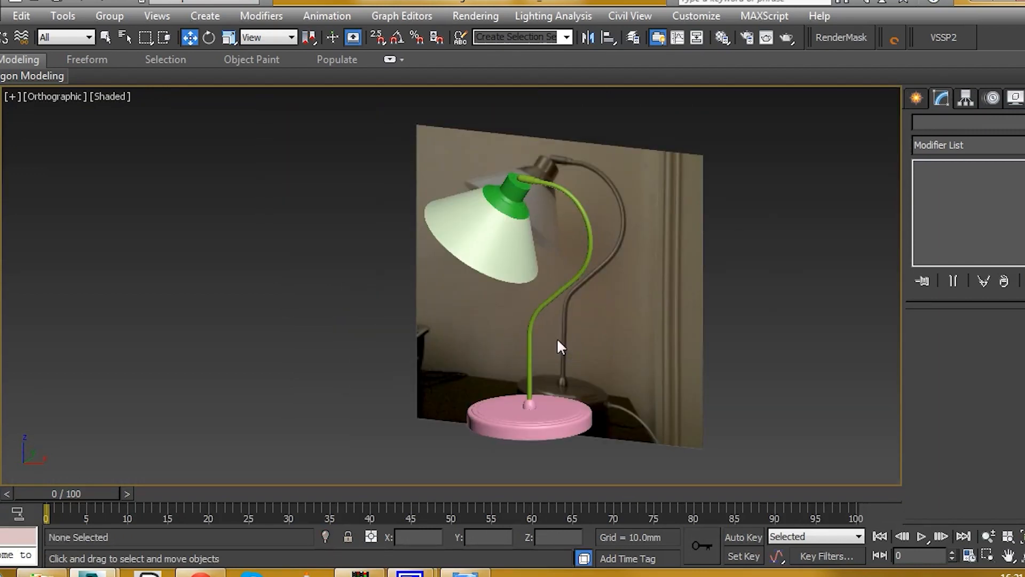